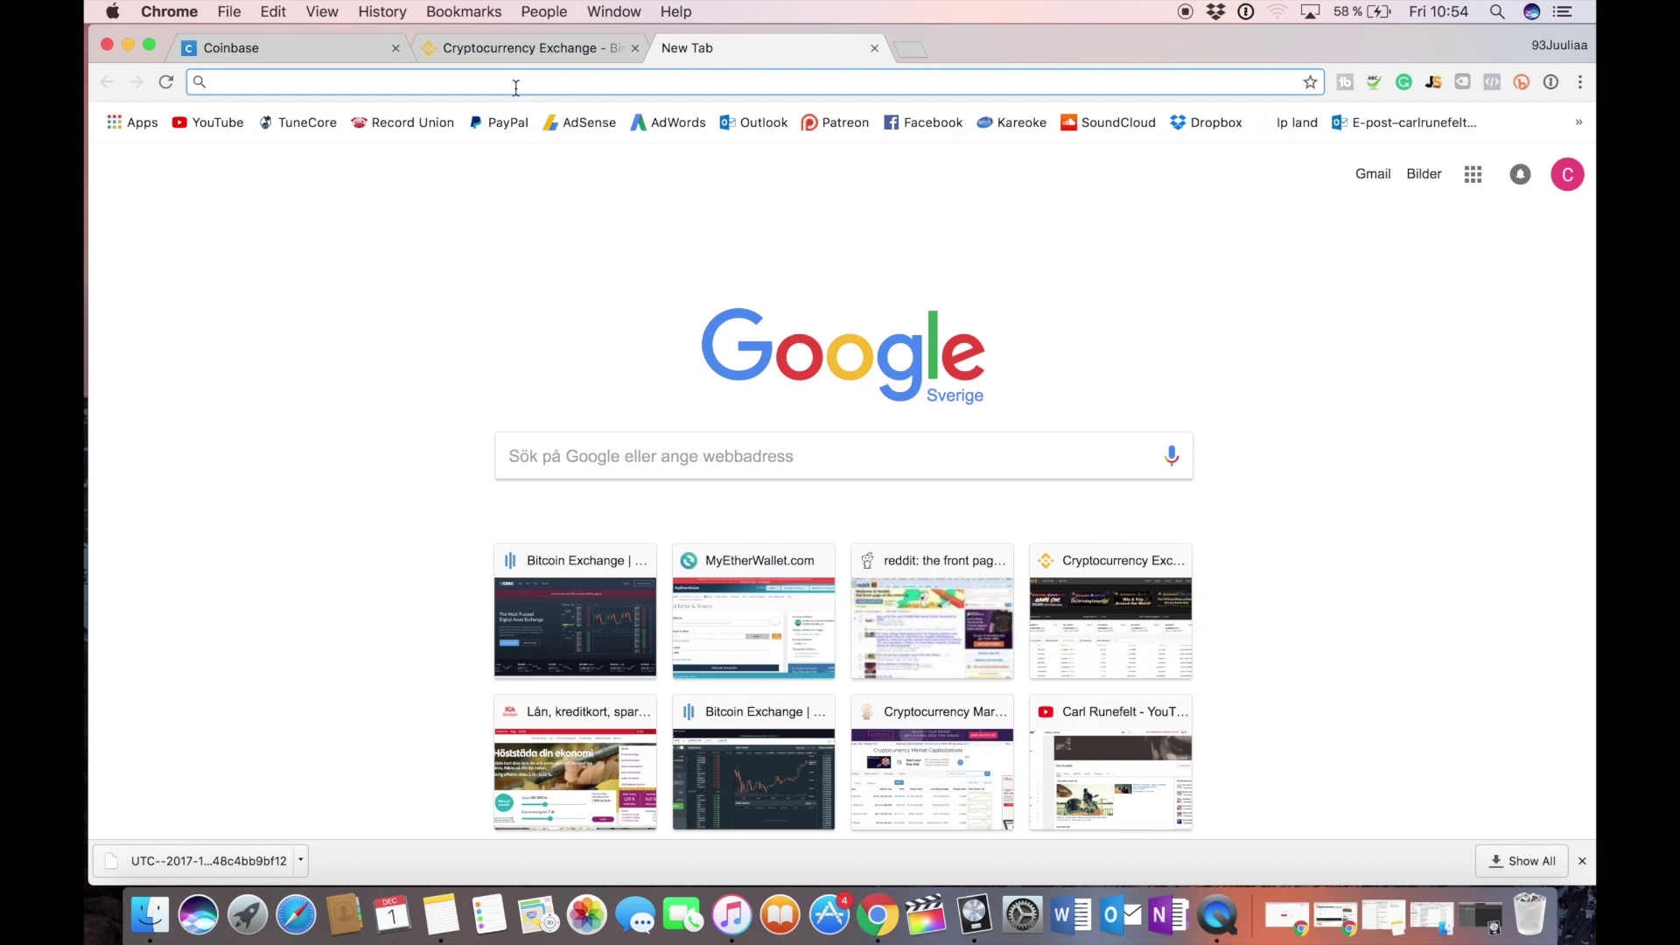
Switch to the Binance exchange homepage tab showing BTC market prices.
click(505, 53)
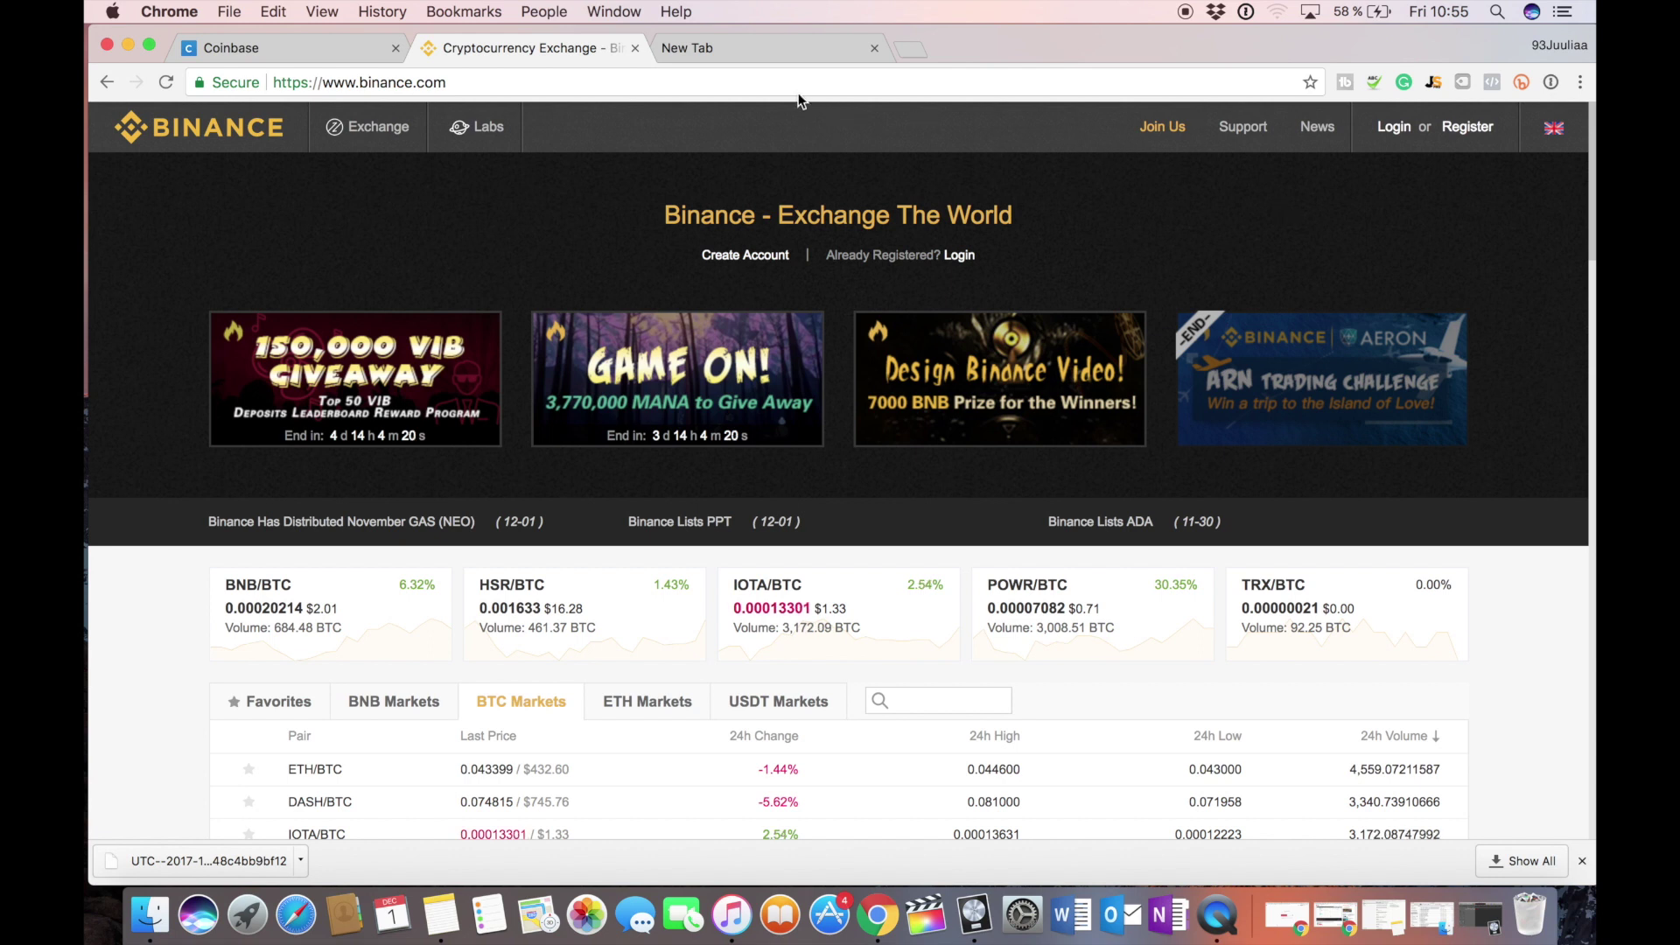
Return to the Coinbase dashboard and go to its Buy/Sell page.
click(275, 48)
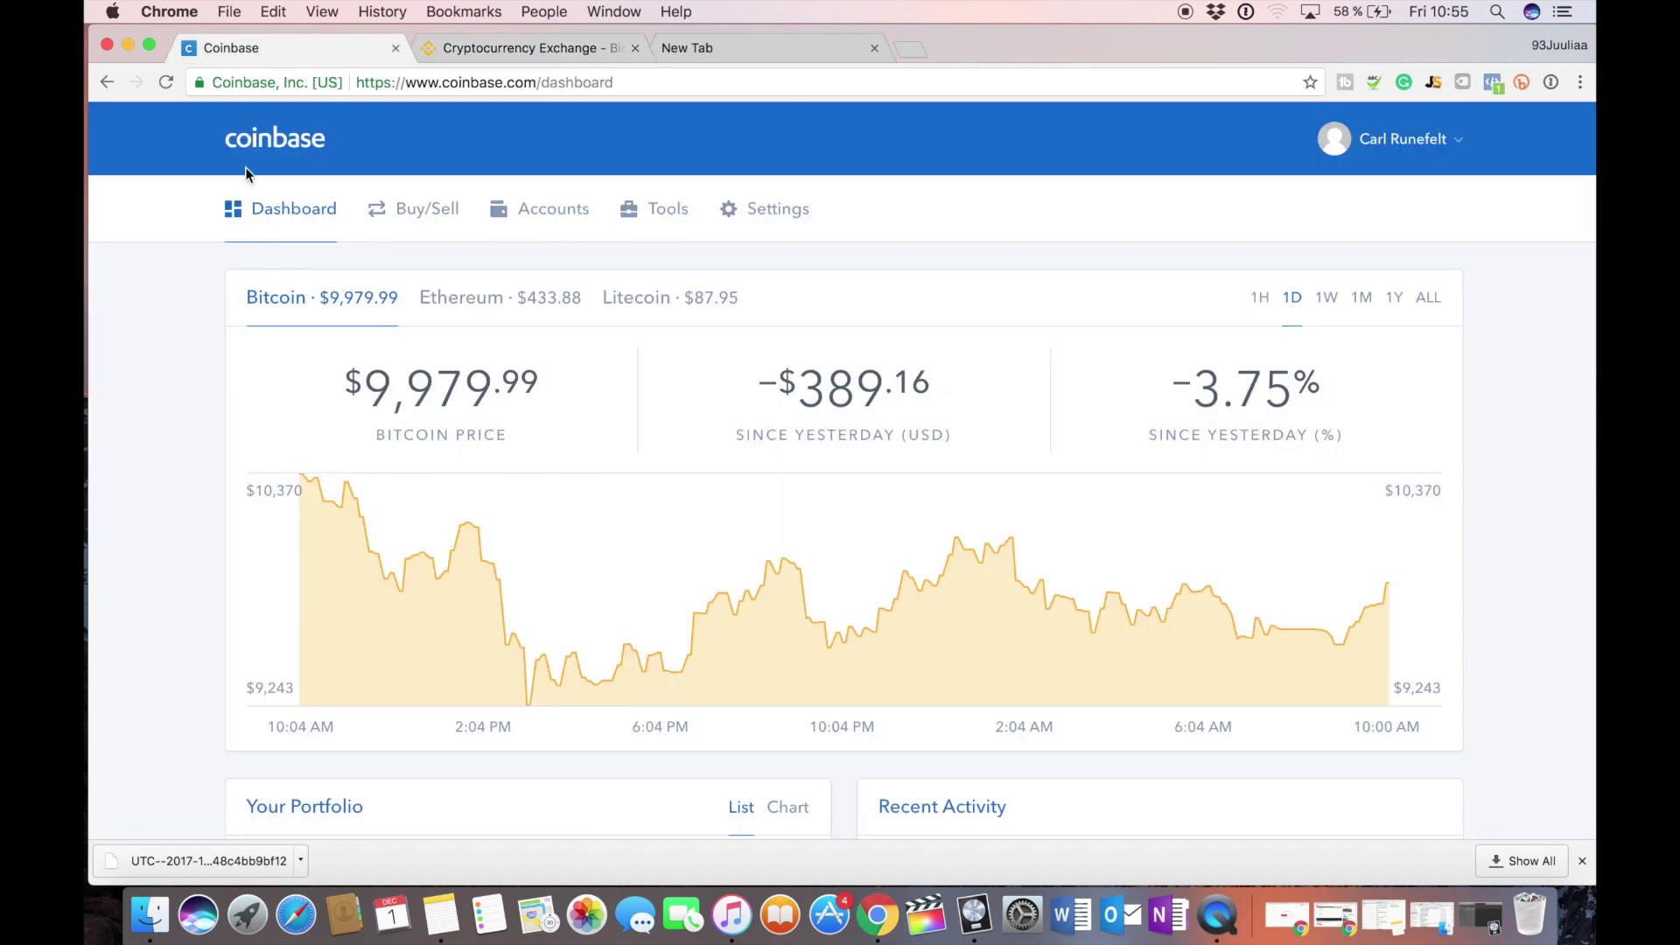
scroll(183, 346, down, 5)
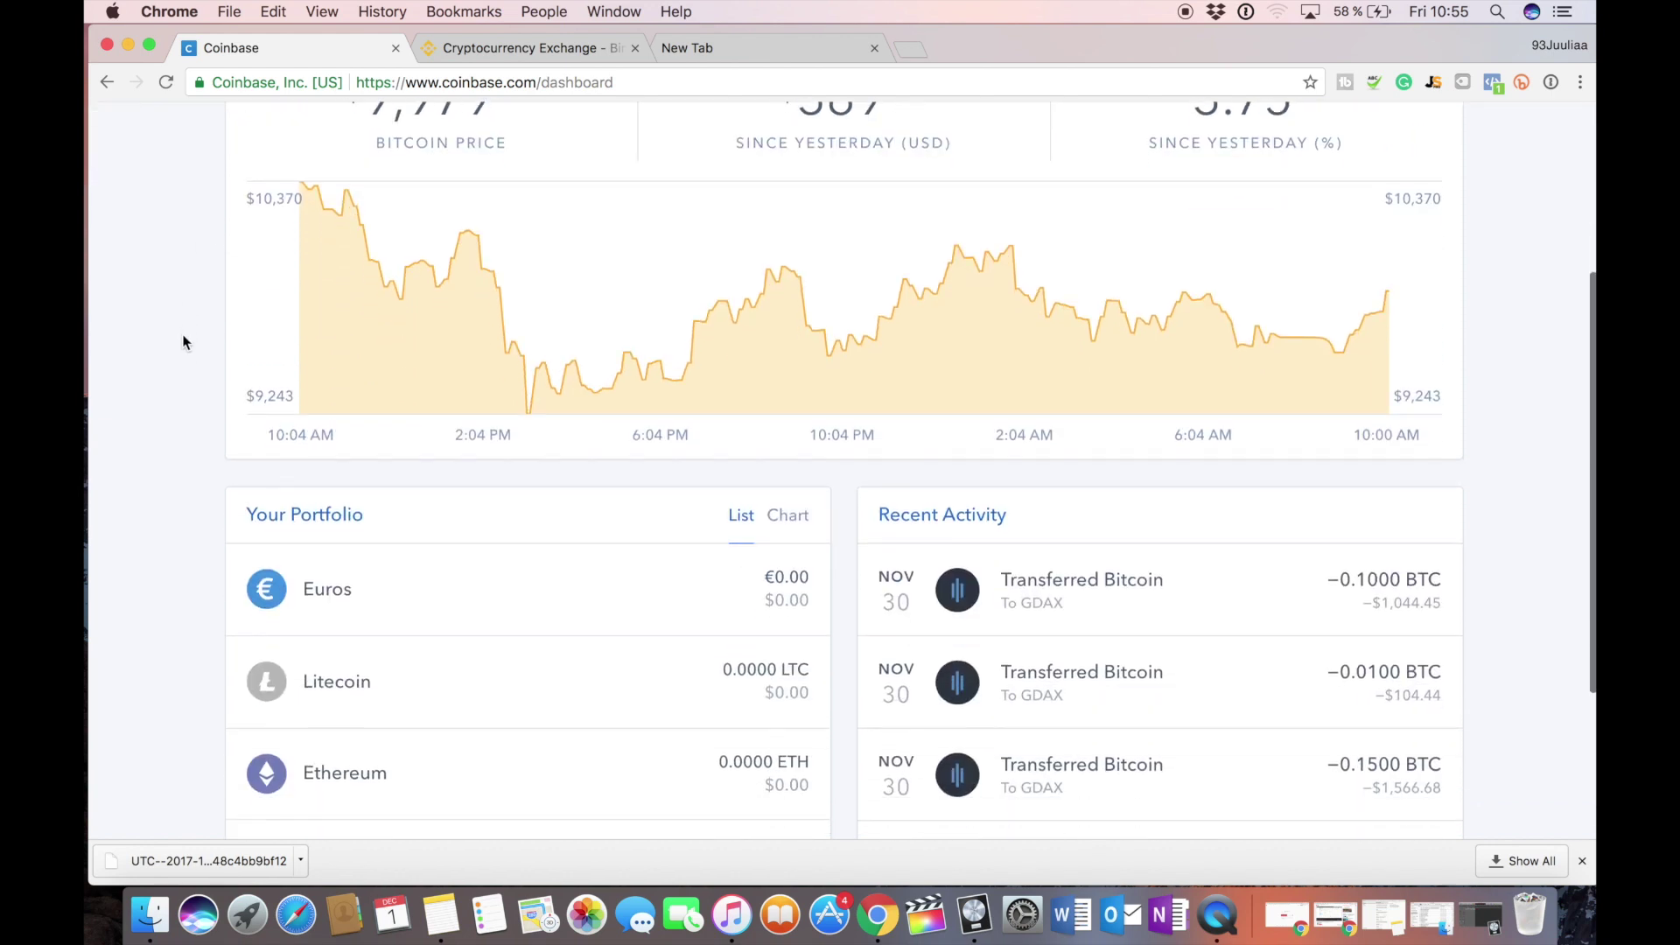
scroll(183, 342, up, 5)
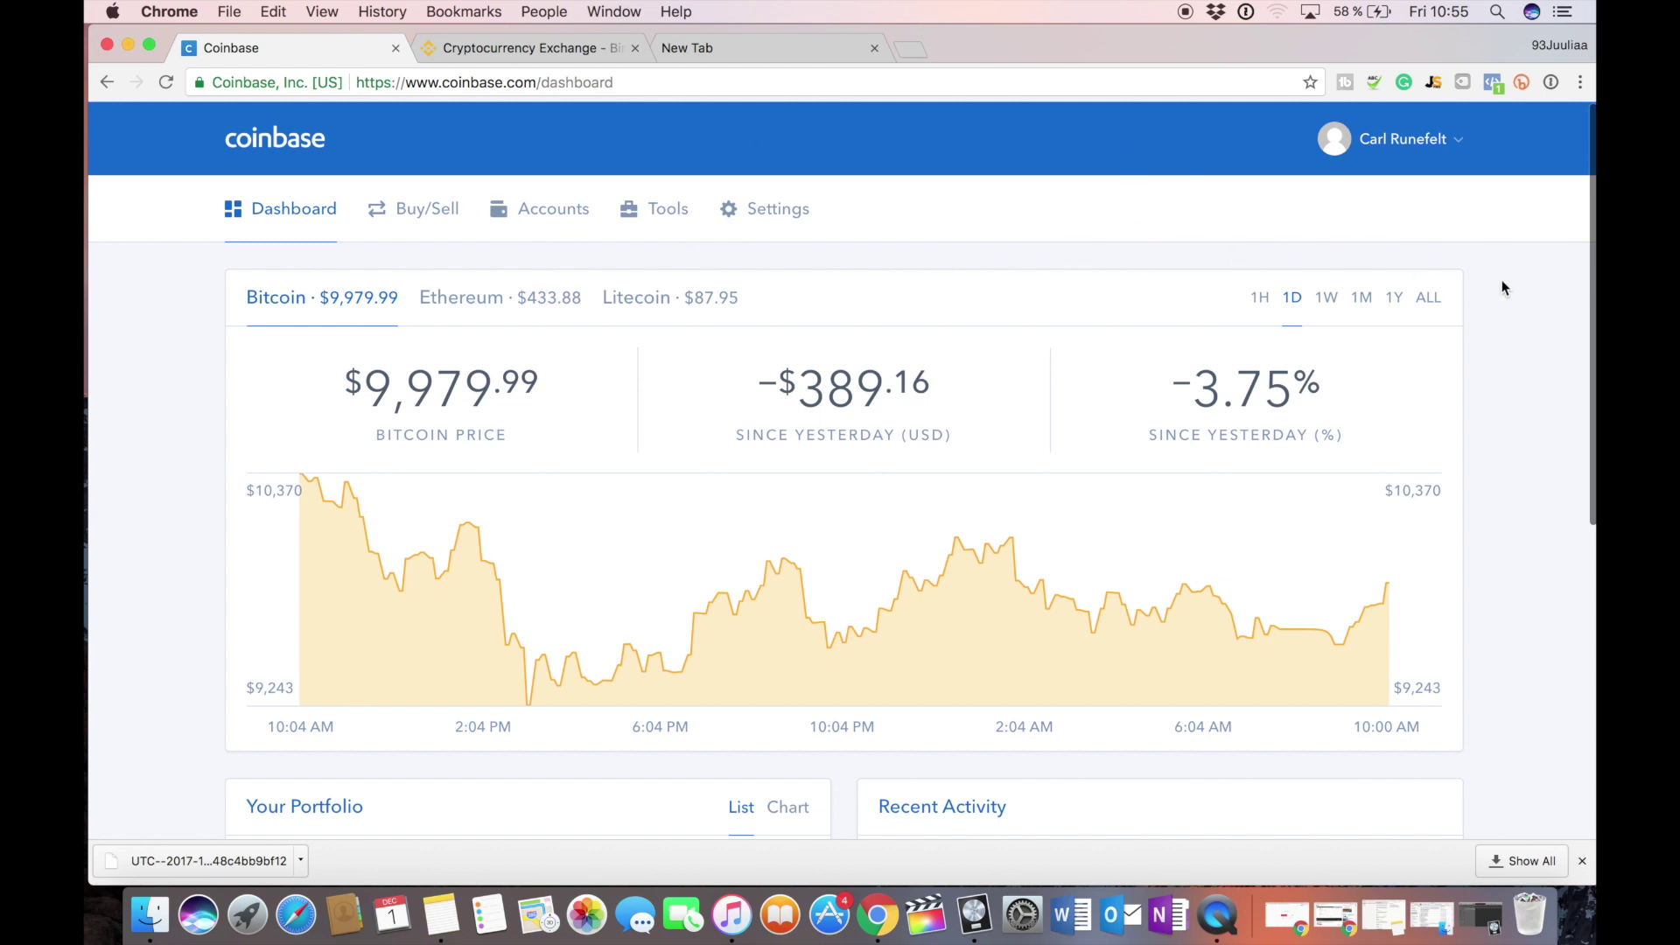
click(424, 215)
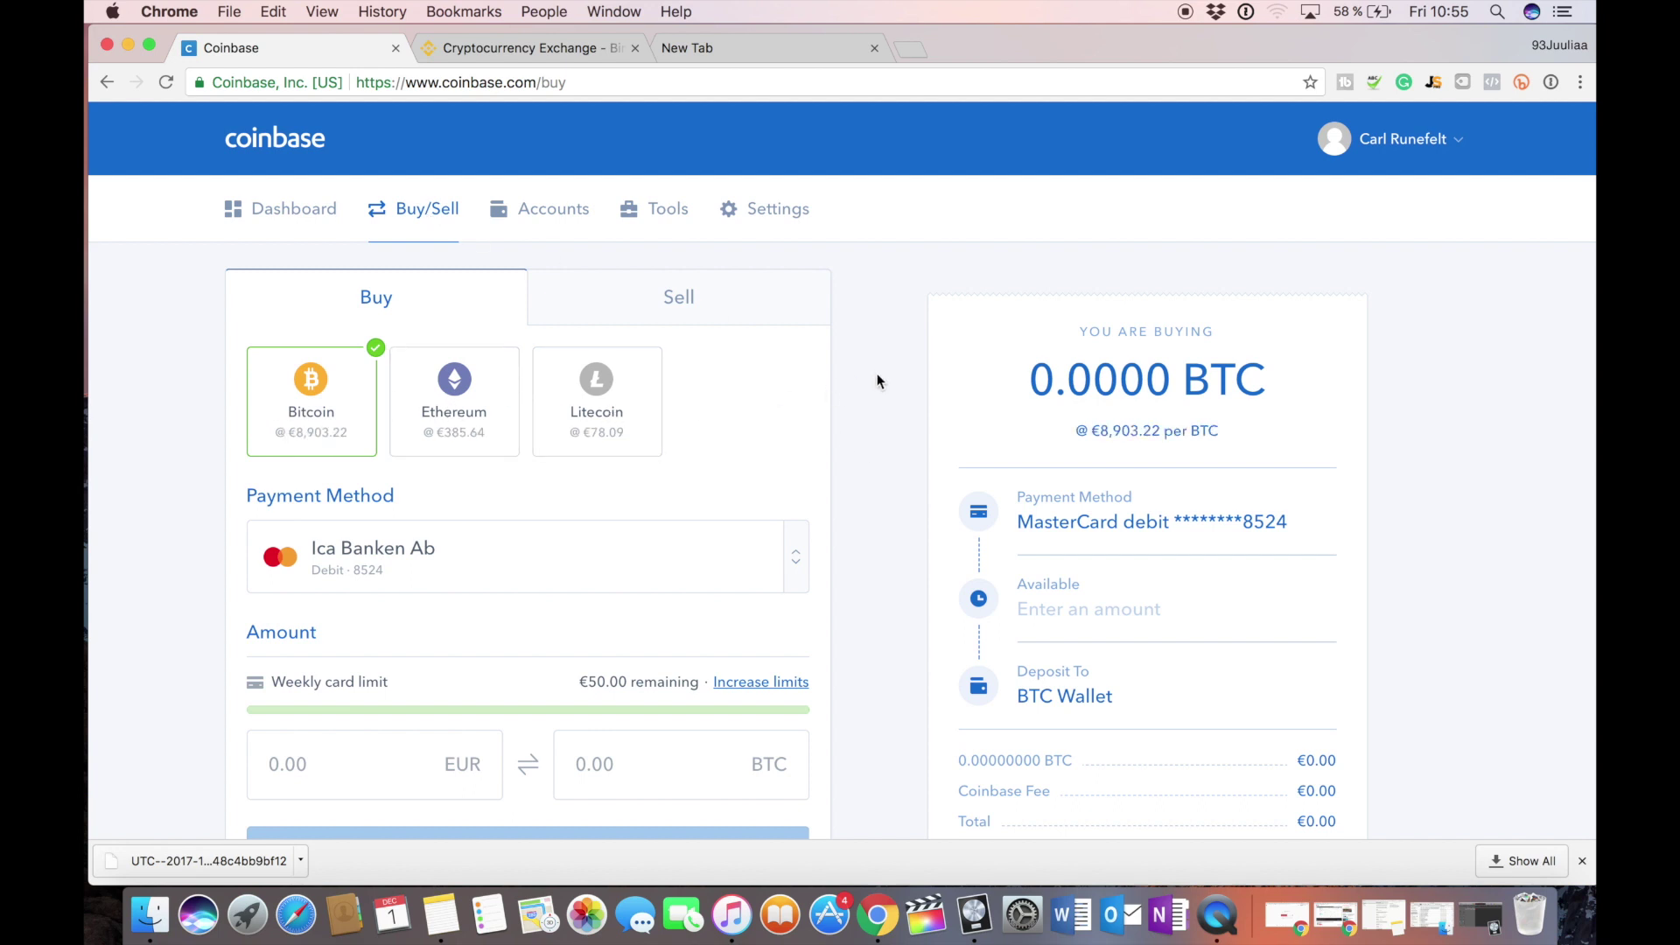
Glance at the Binance homepage, then come back to the Coinbase buy page.
scroll(880, 381, down, 5)
scroll(880, 381, up, 5)
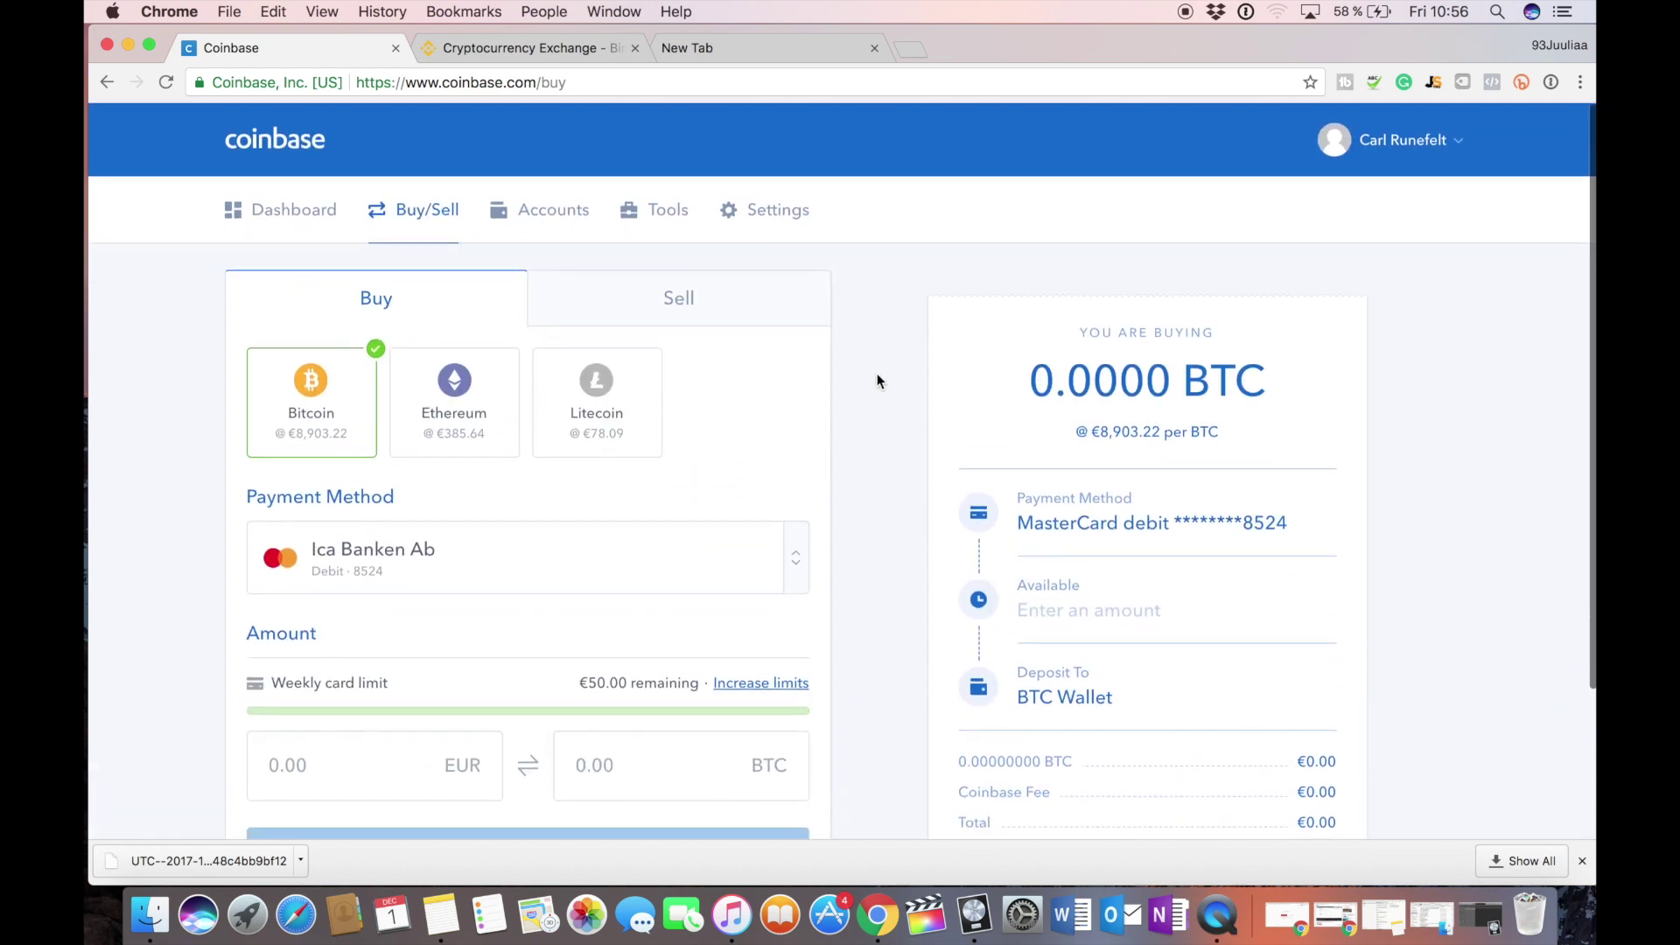
scroll(876, 331, down, 3)
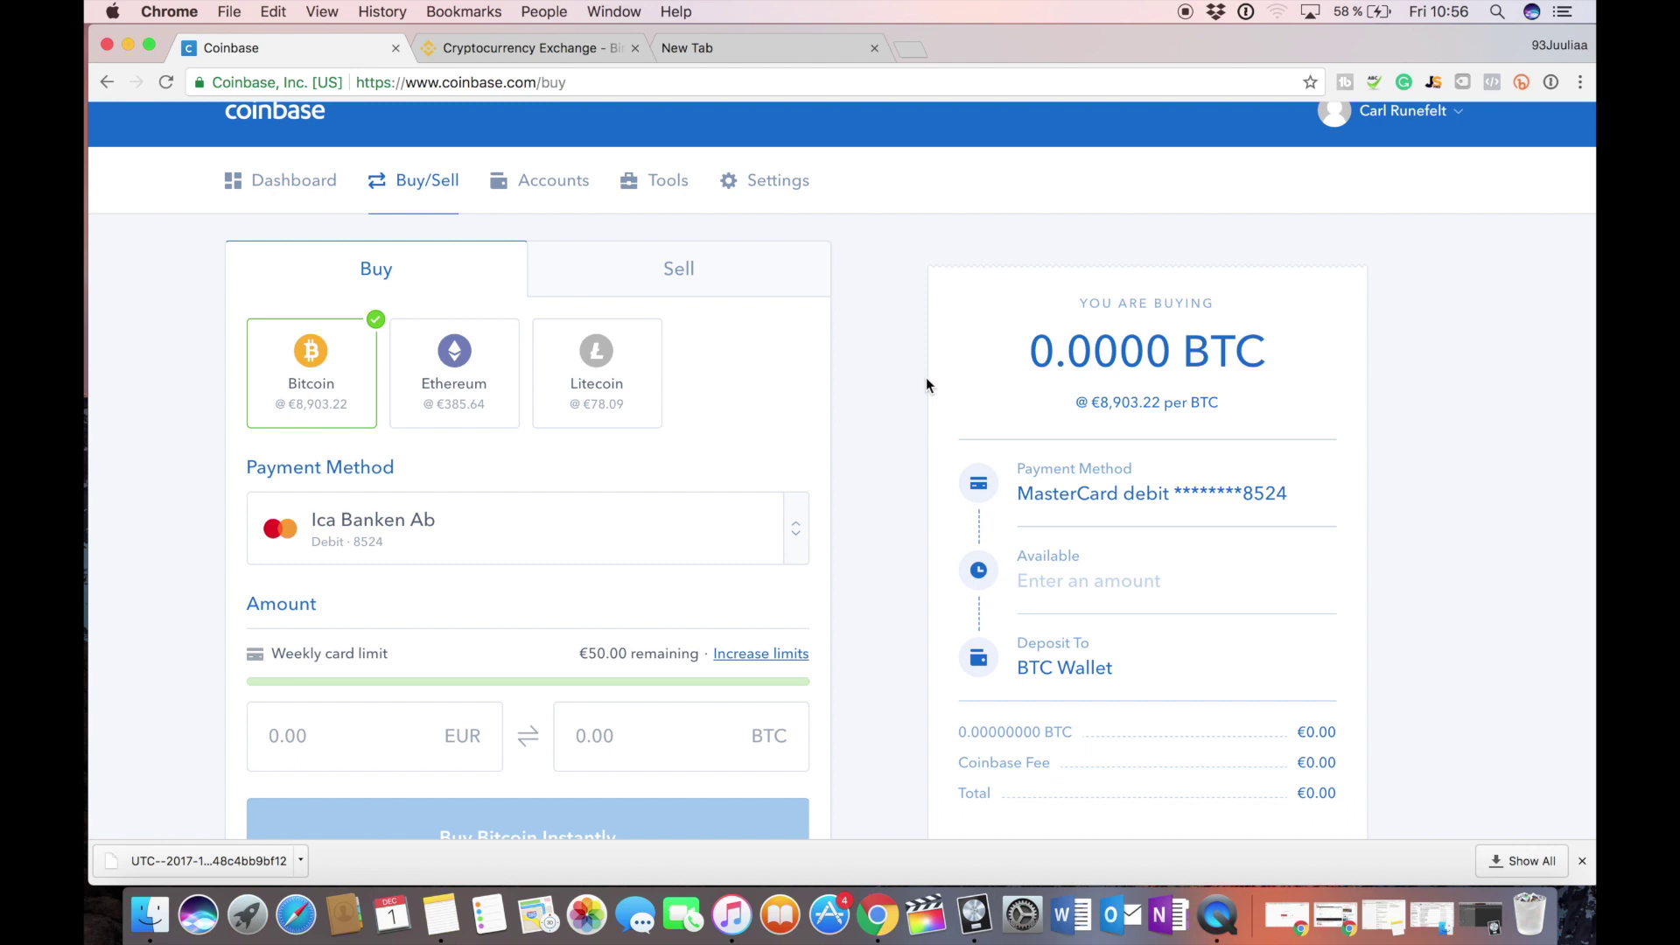
click(570, 51)
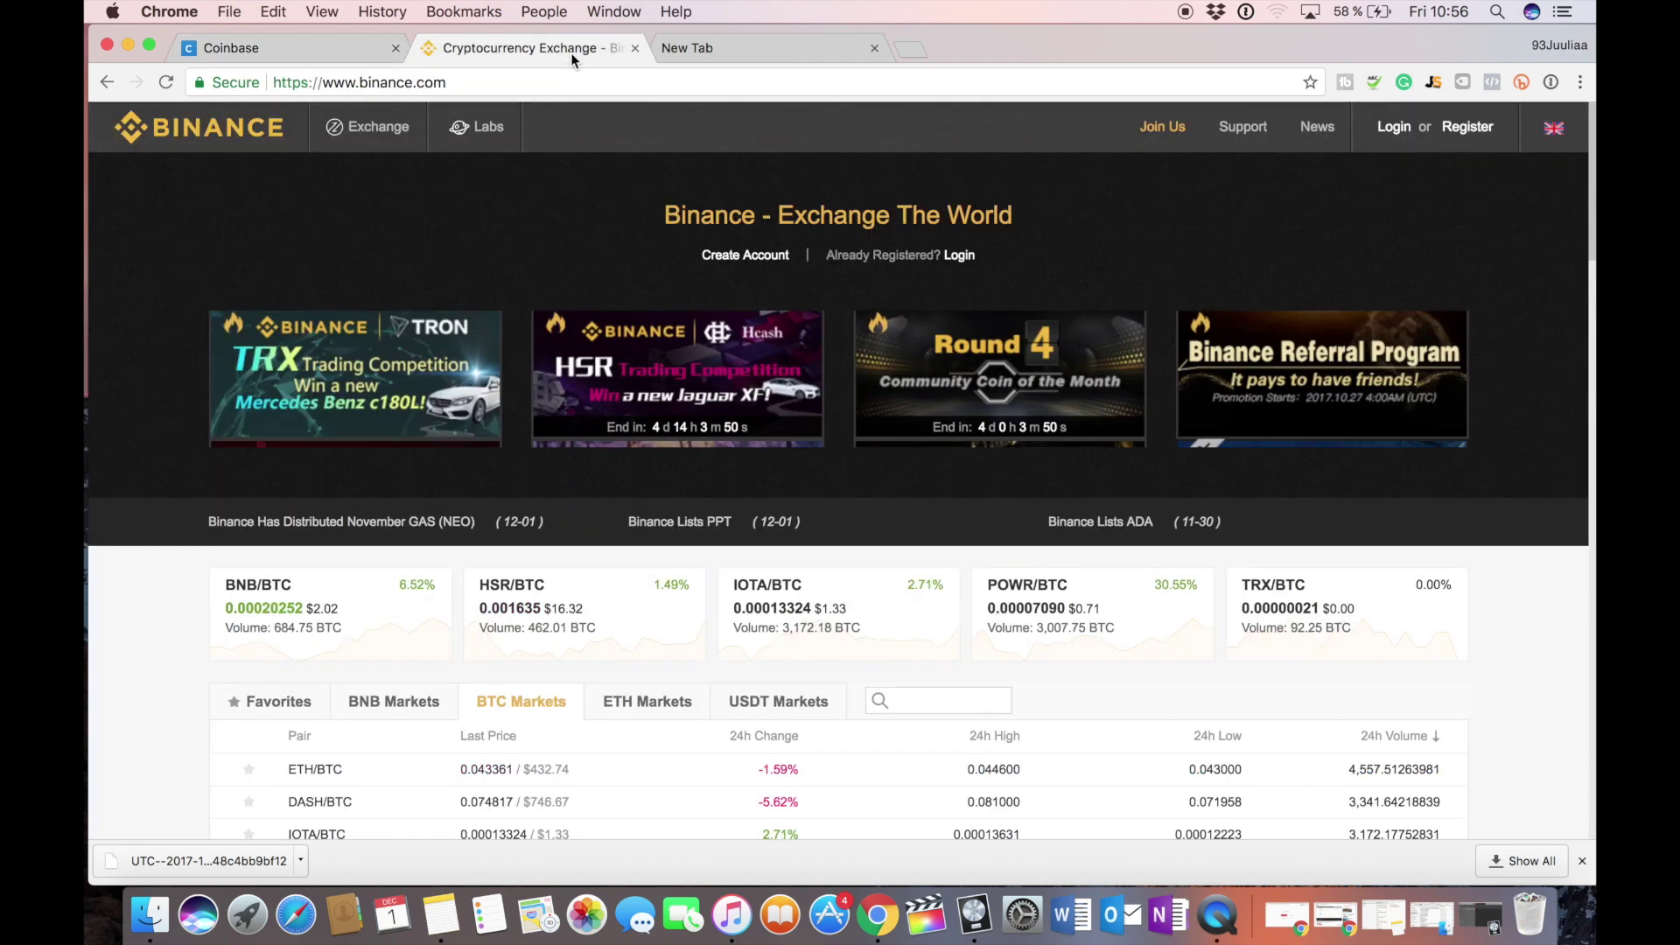
click(265, 47)
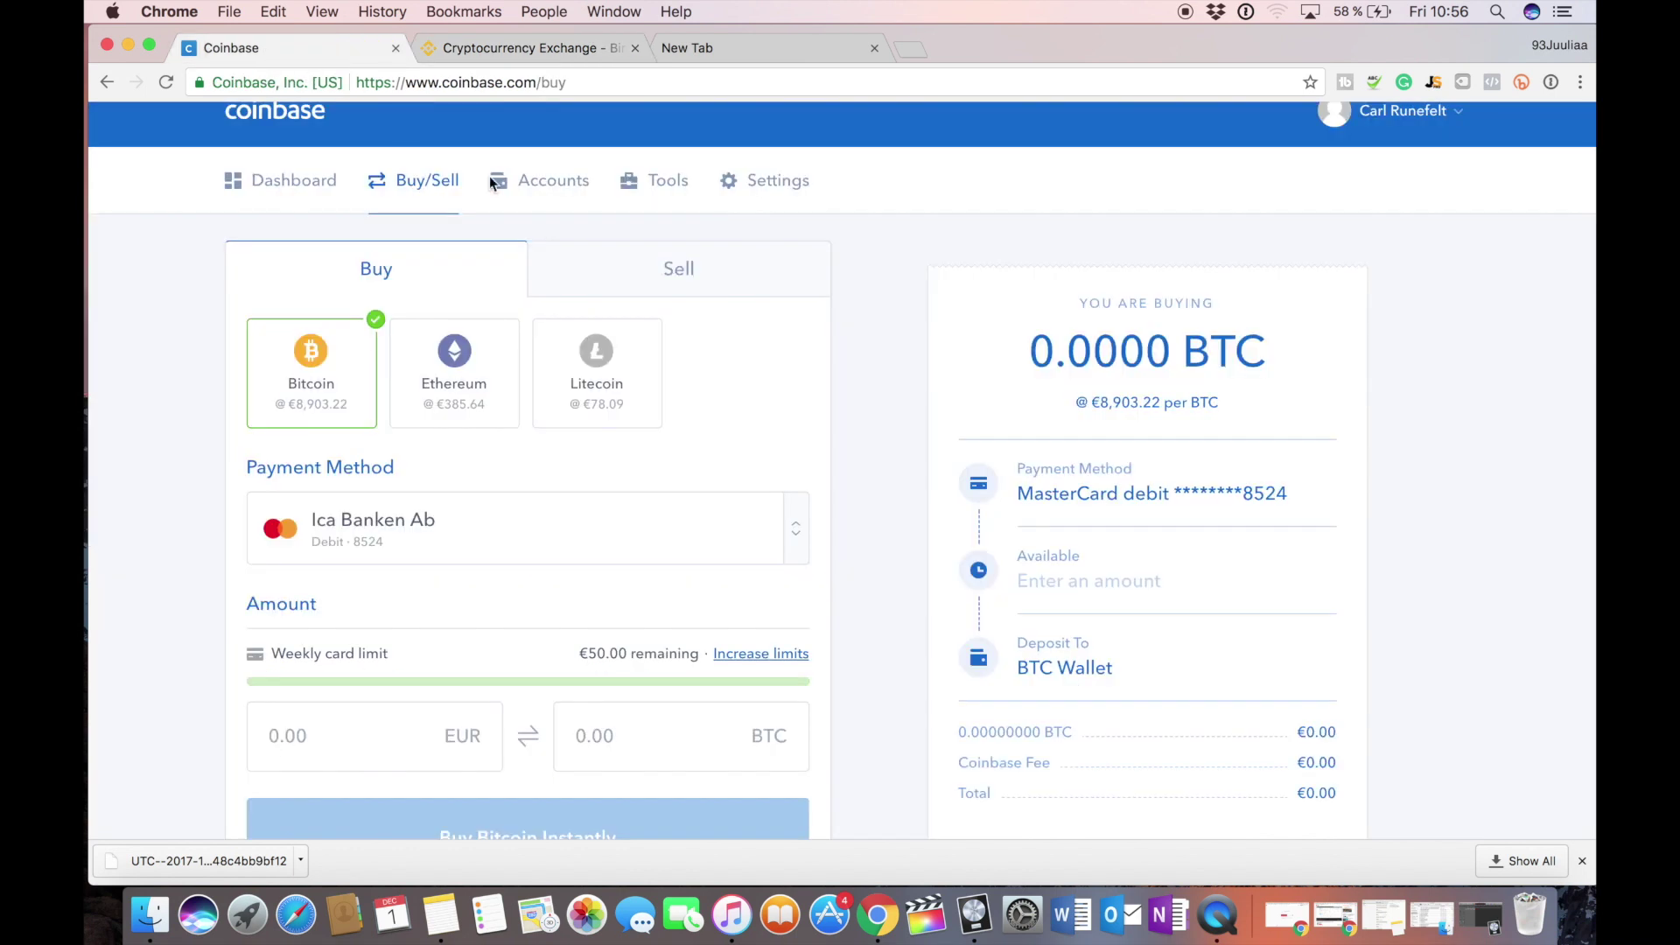
scroll(894, 342, down, 2)
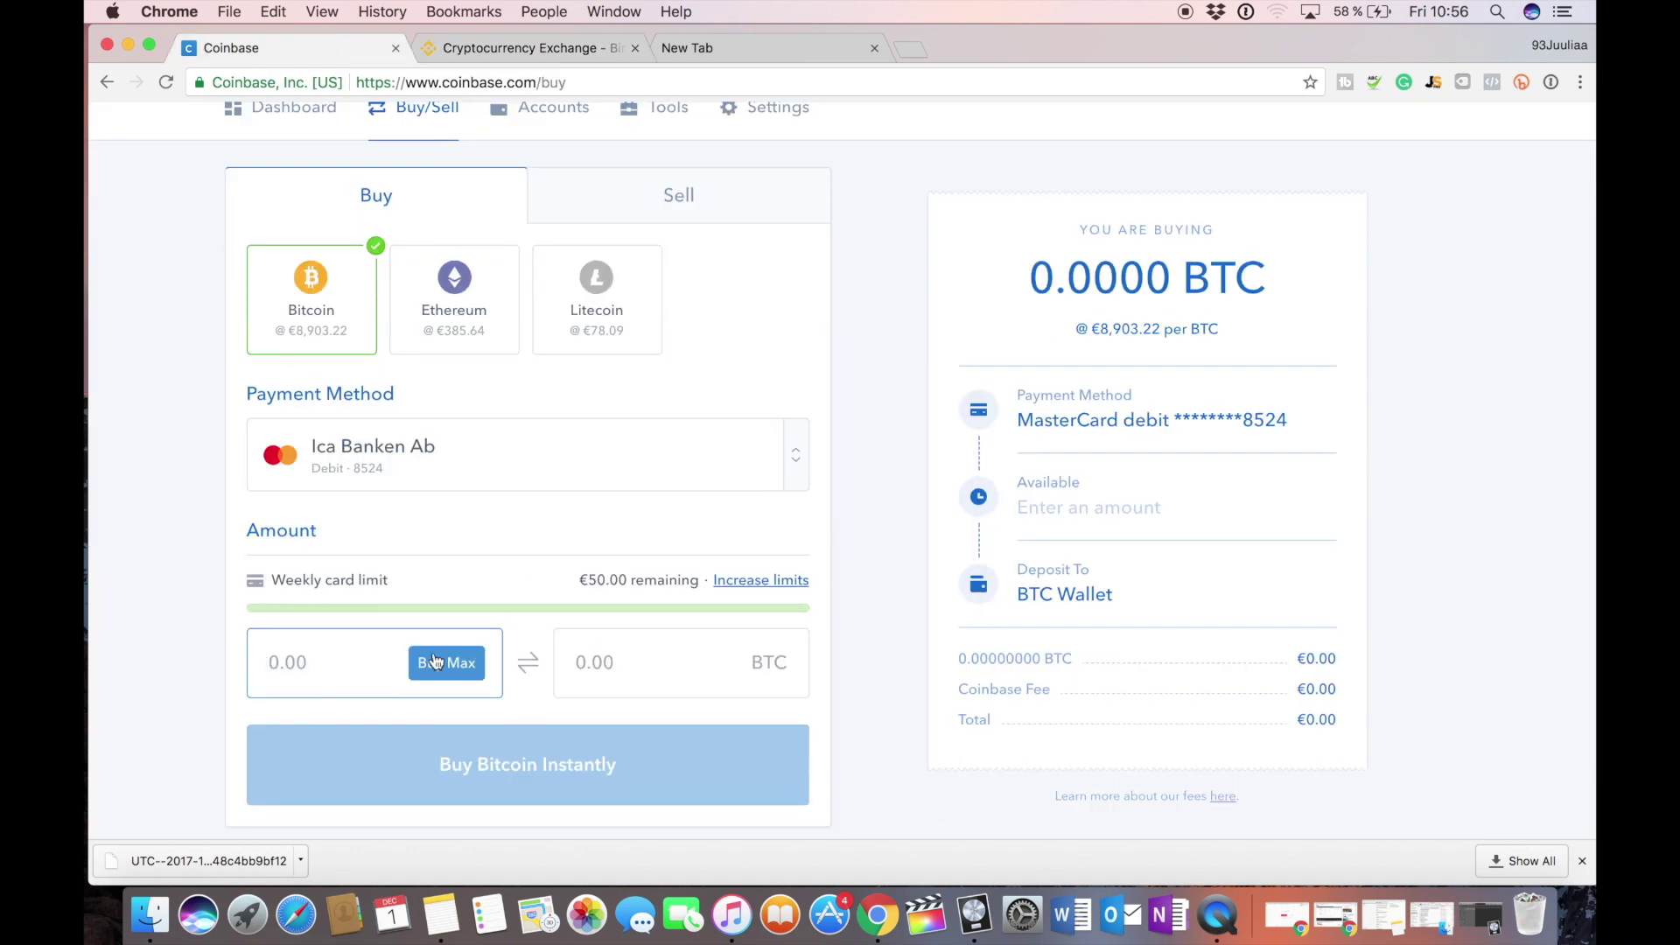
Choose Ethereum, enter 10 EUR (about 0.0234 ETH) and submit the purchase.
click(454, 298)
click(354, 667)
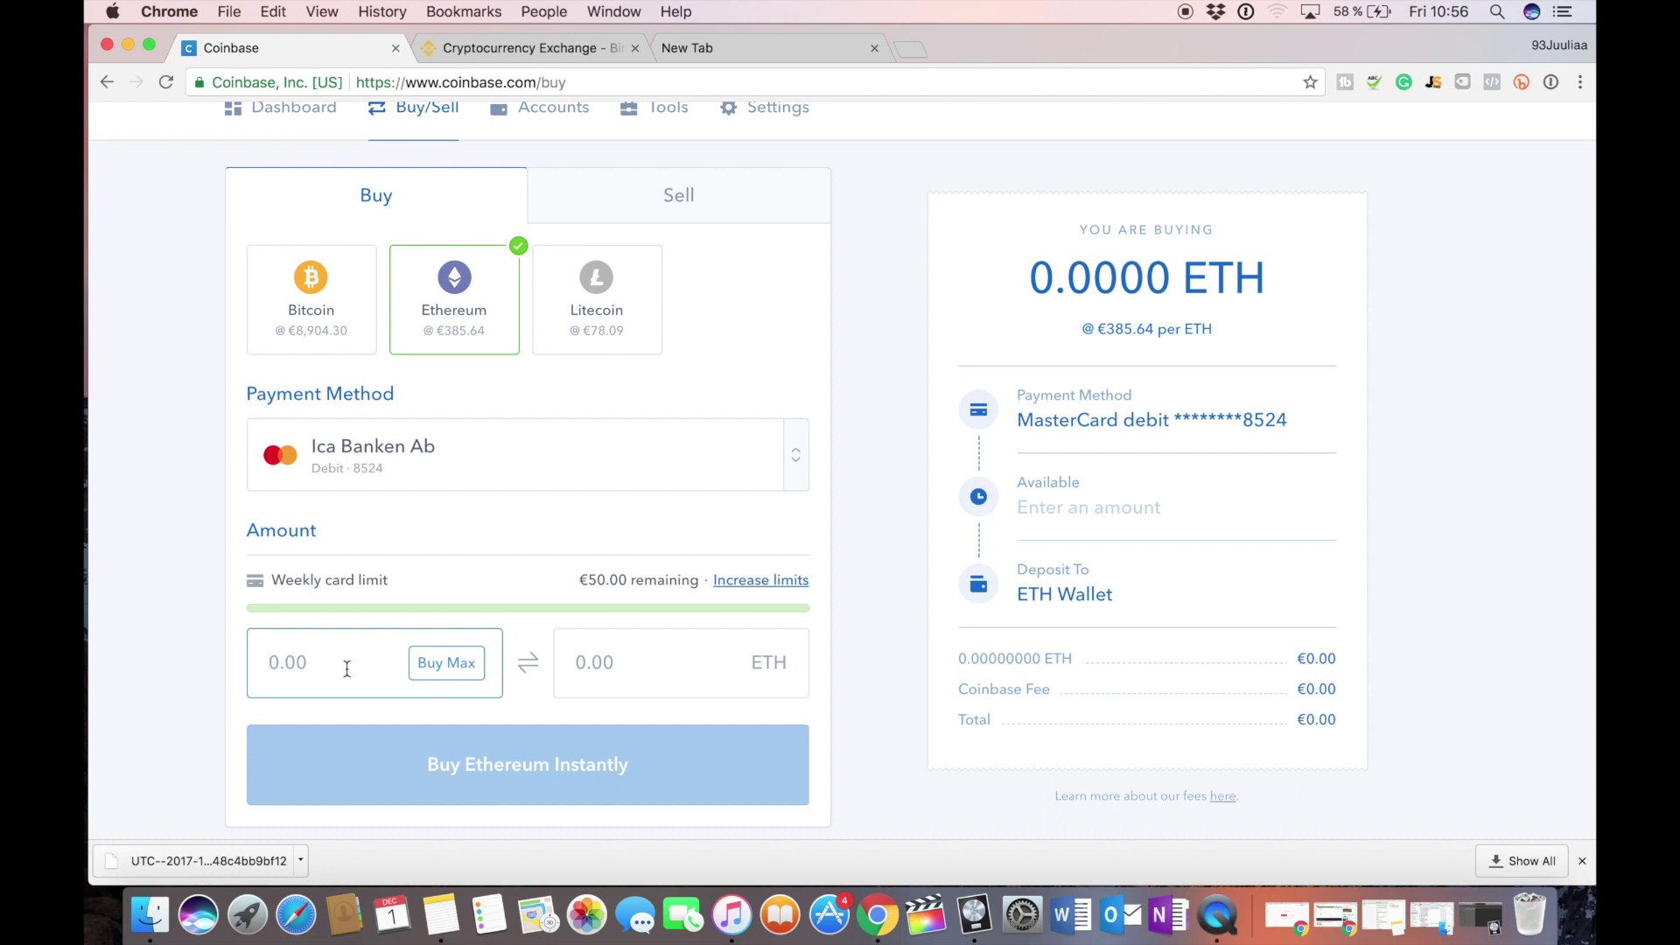
text(10)
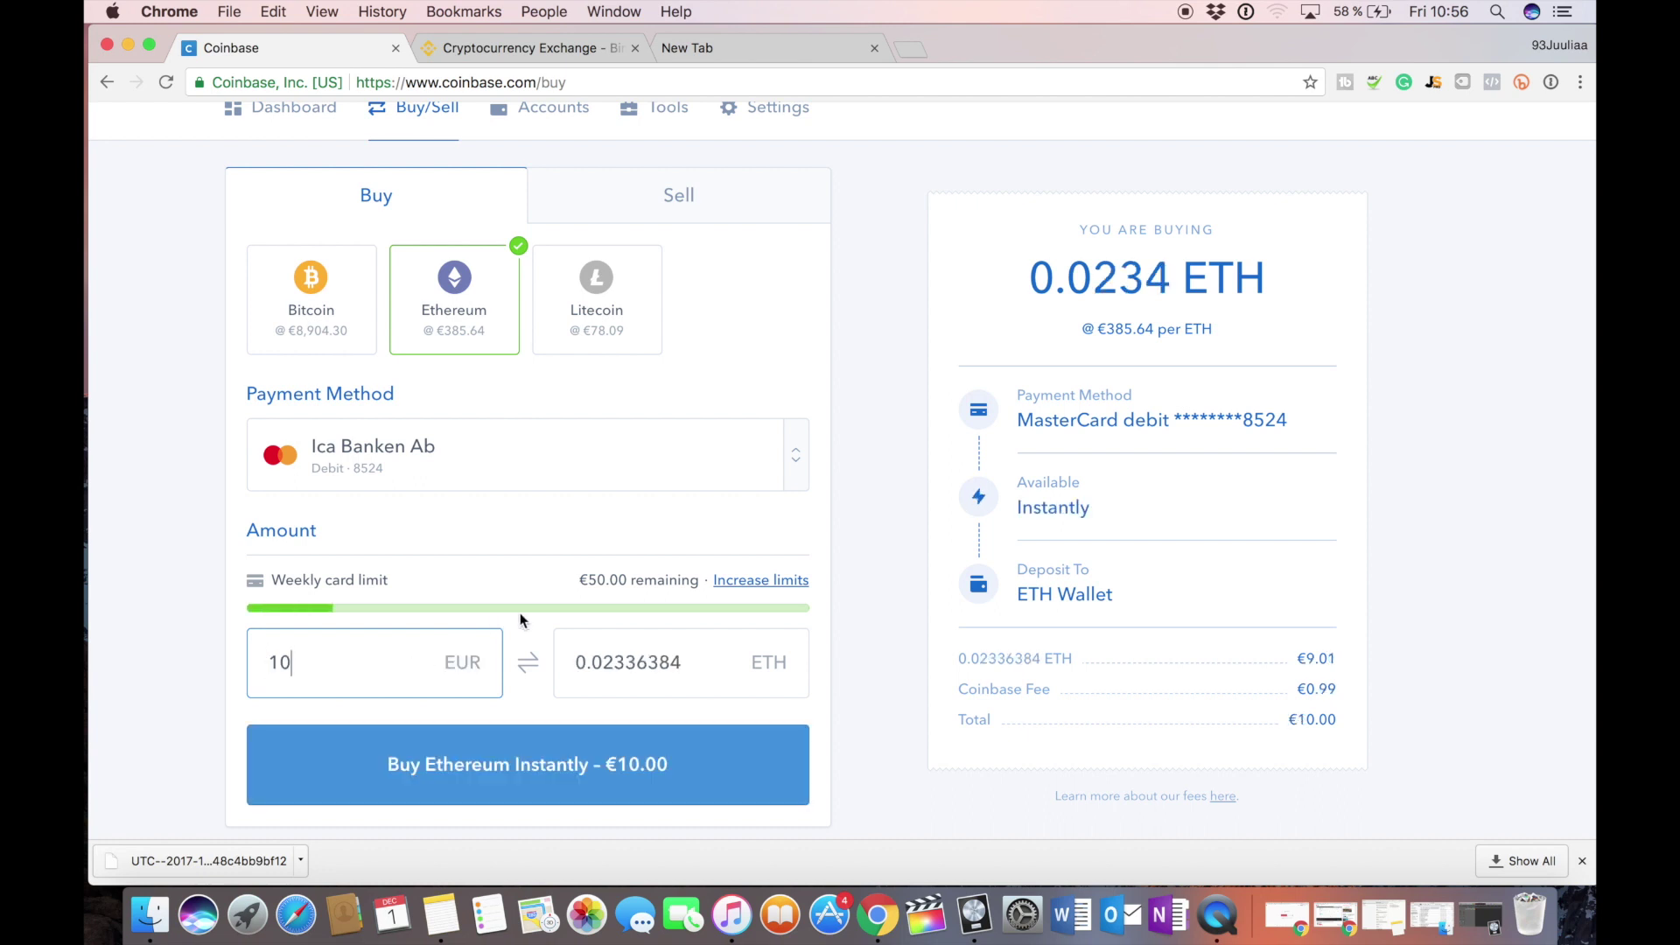
scroll(538, 543, down, 1)
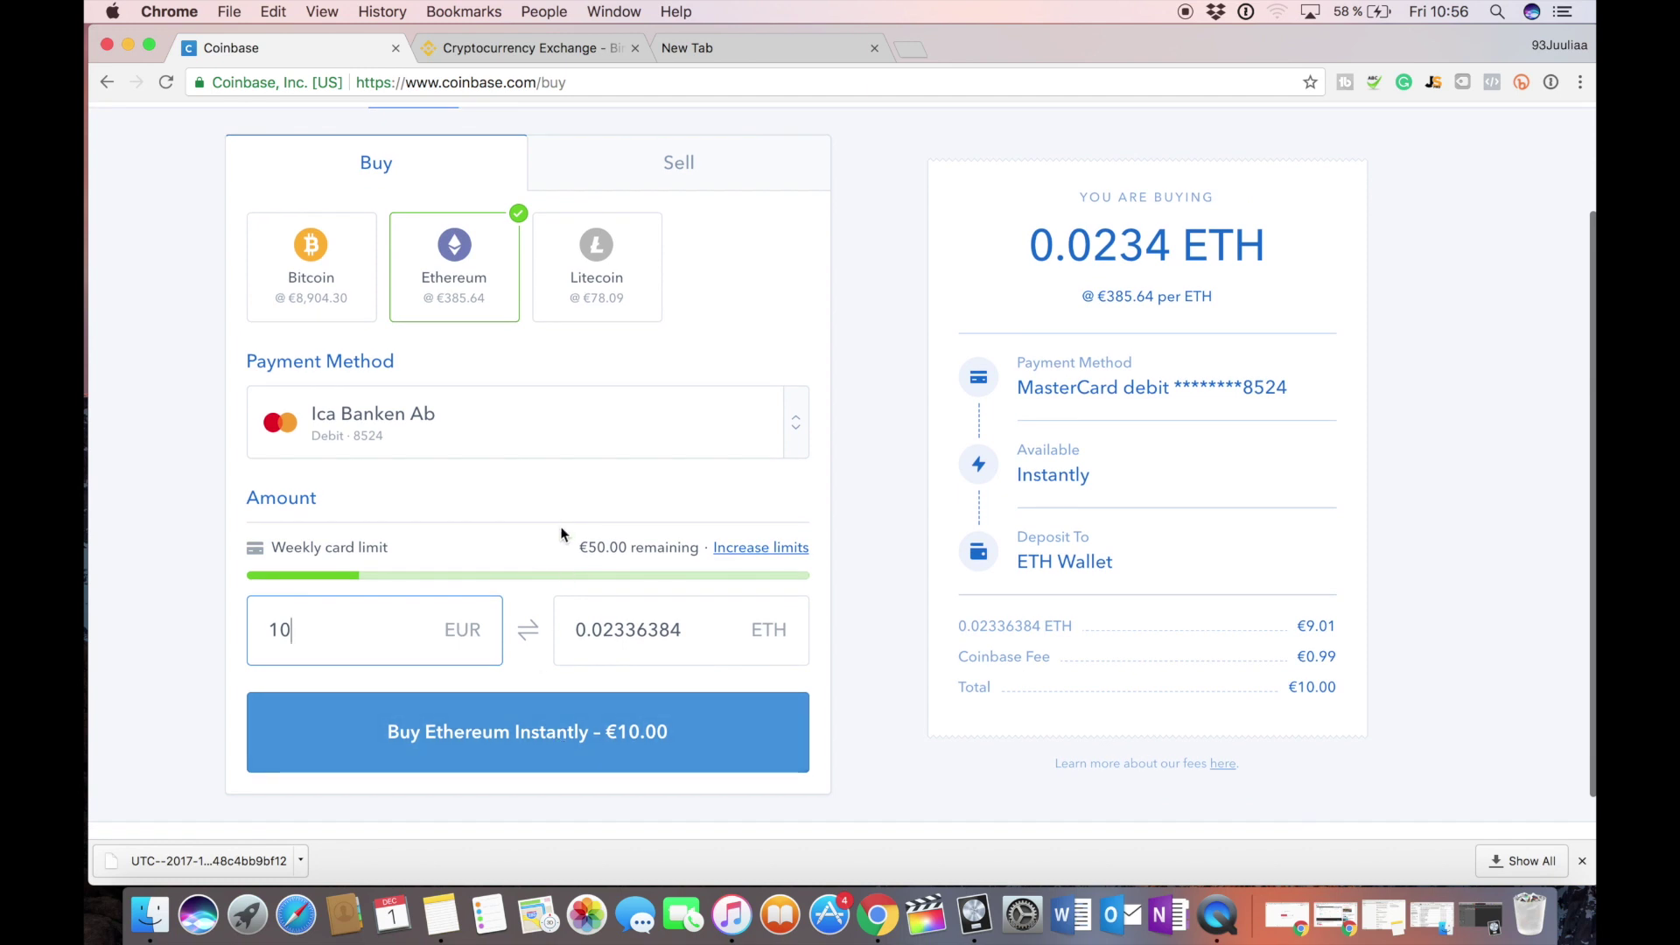
click(574, 737)
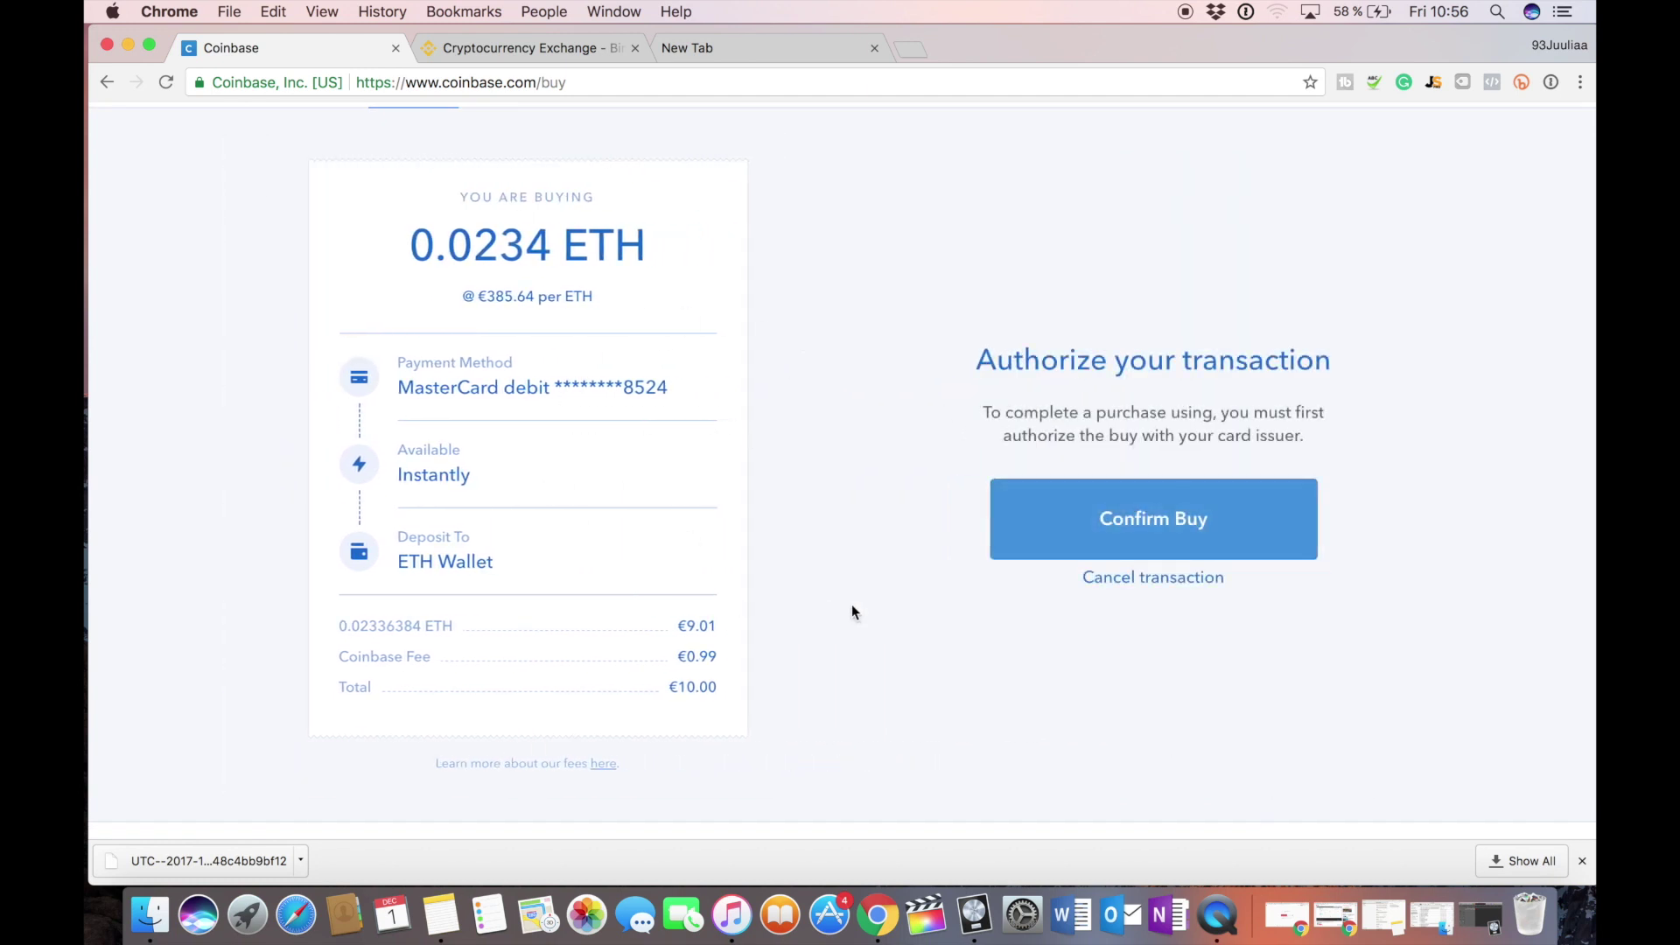
click(1142, 520)
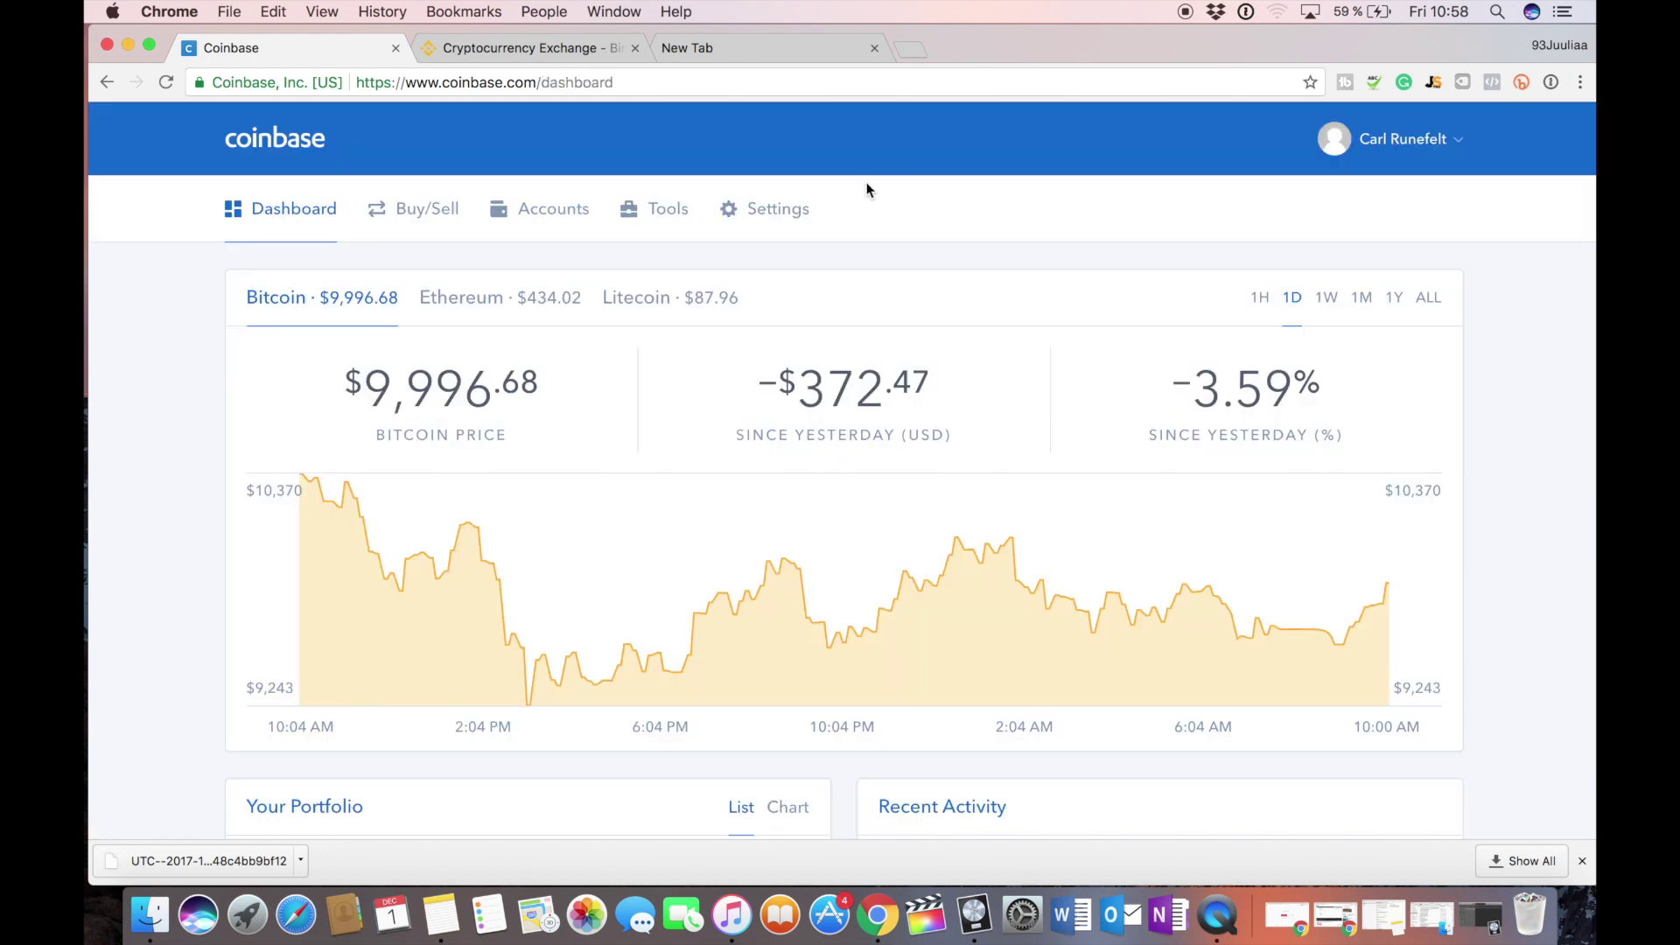
Scroll through the Coinbase dashboard to check the portfolio now holding 0.0233 ETH.
scroll(1072, 246, down, 5)
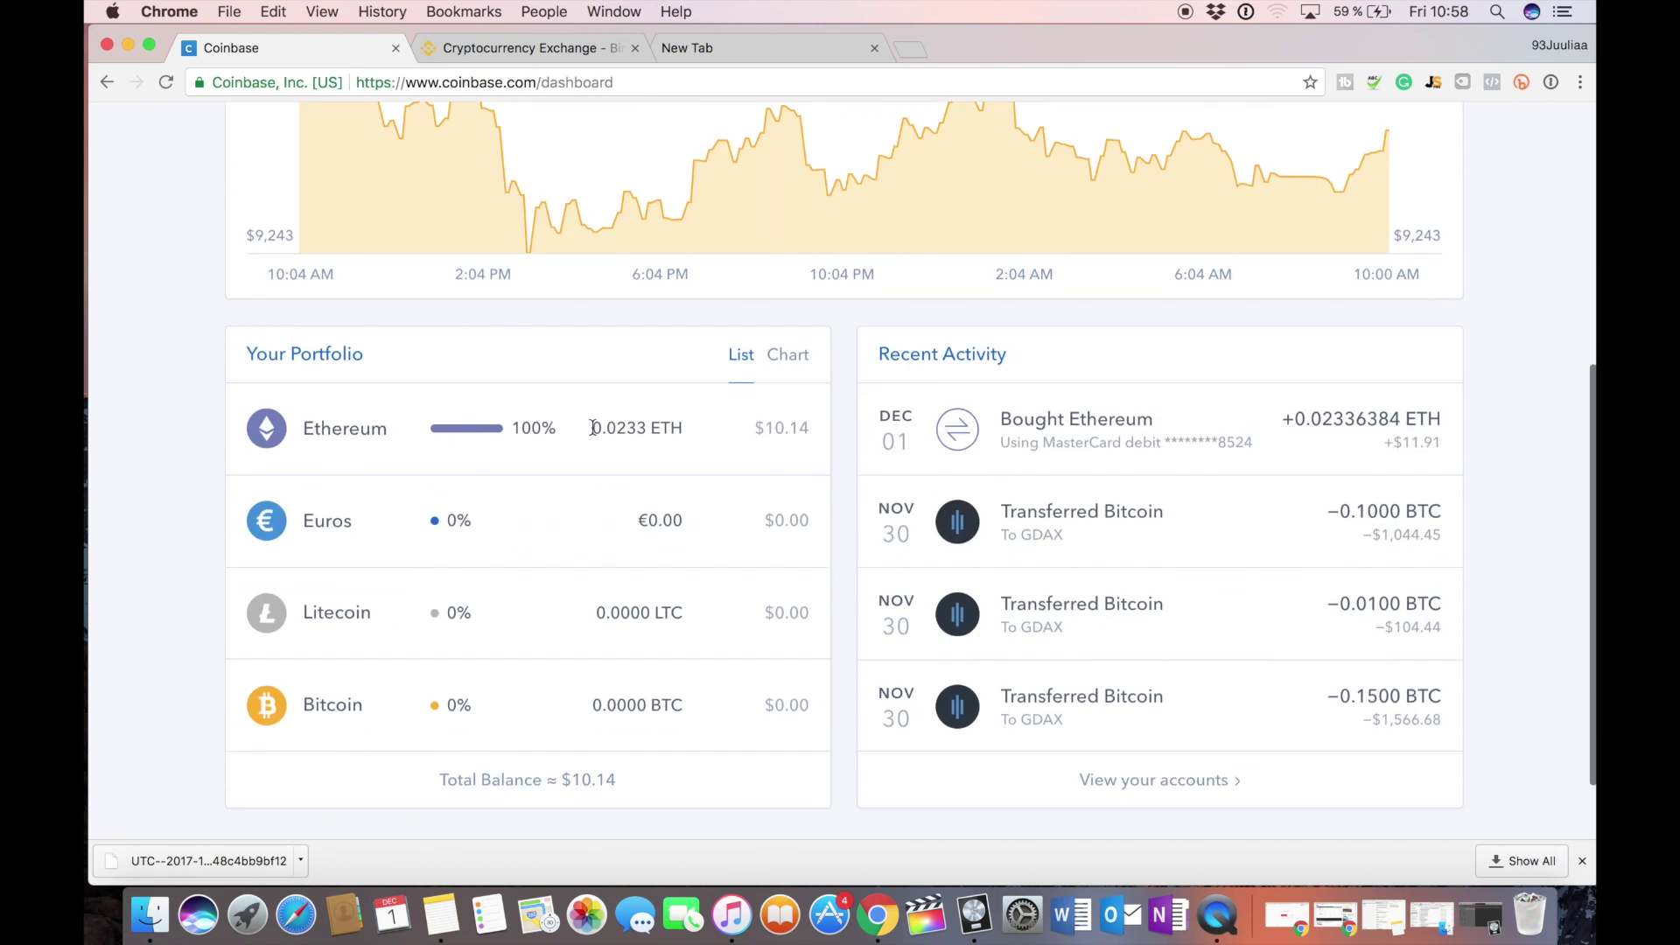
scroll(755, 478, up, 5)
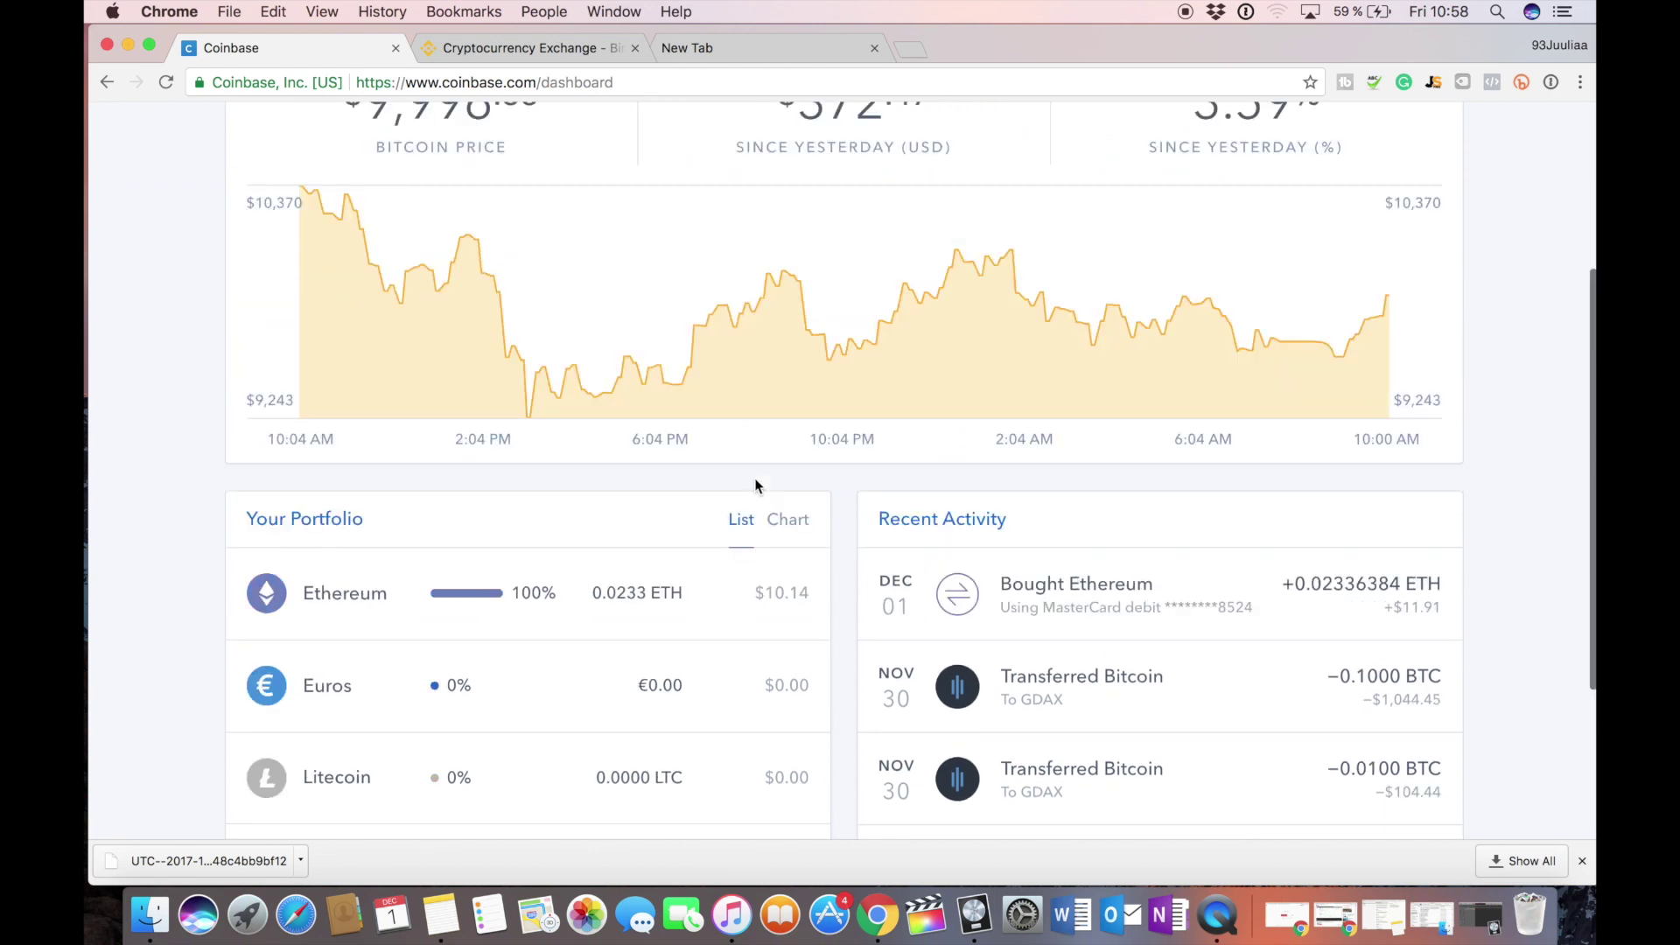
scroll(978, 245, down, 2)
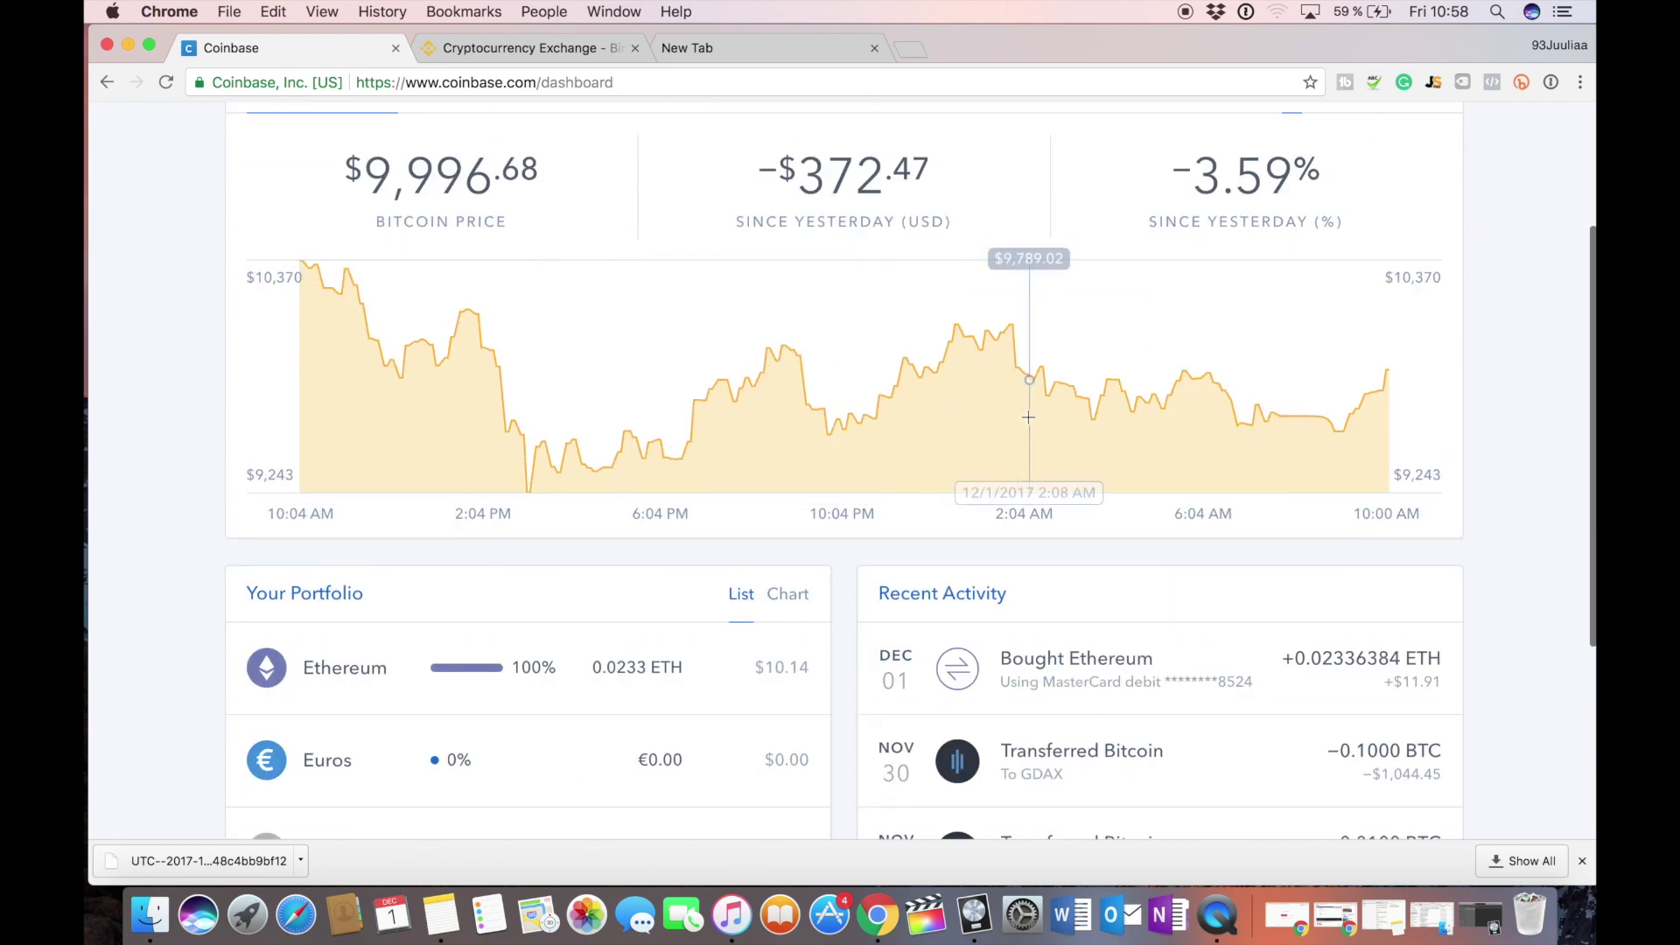
scroll(1031, 488, up, 2)
scroll(1031, 420, down, 3)
scroll(1029, 418, up, 4)
scroll(1030, 420, down, 1)
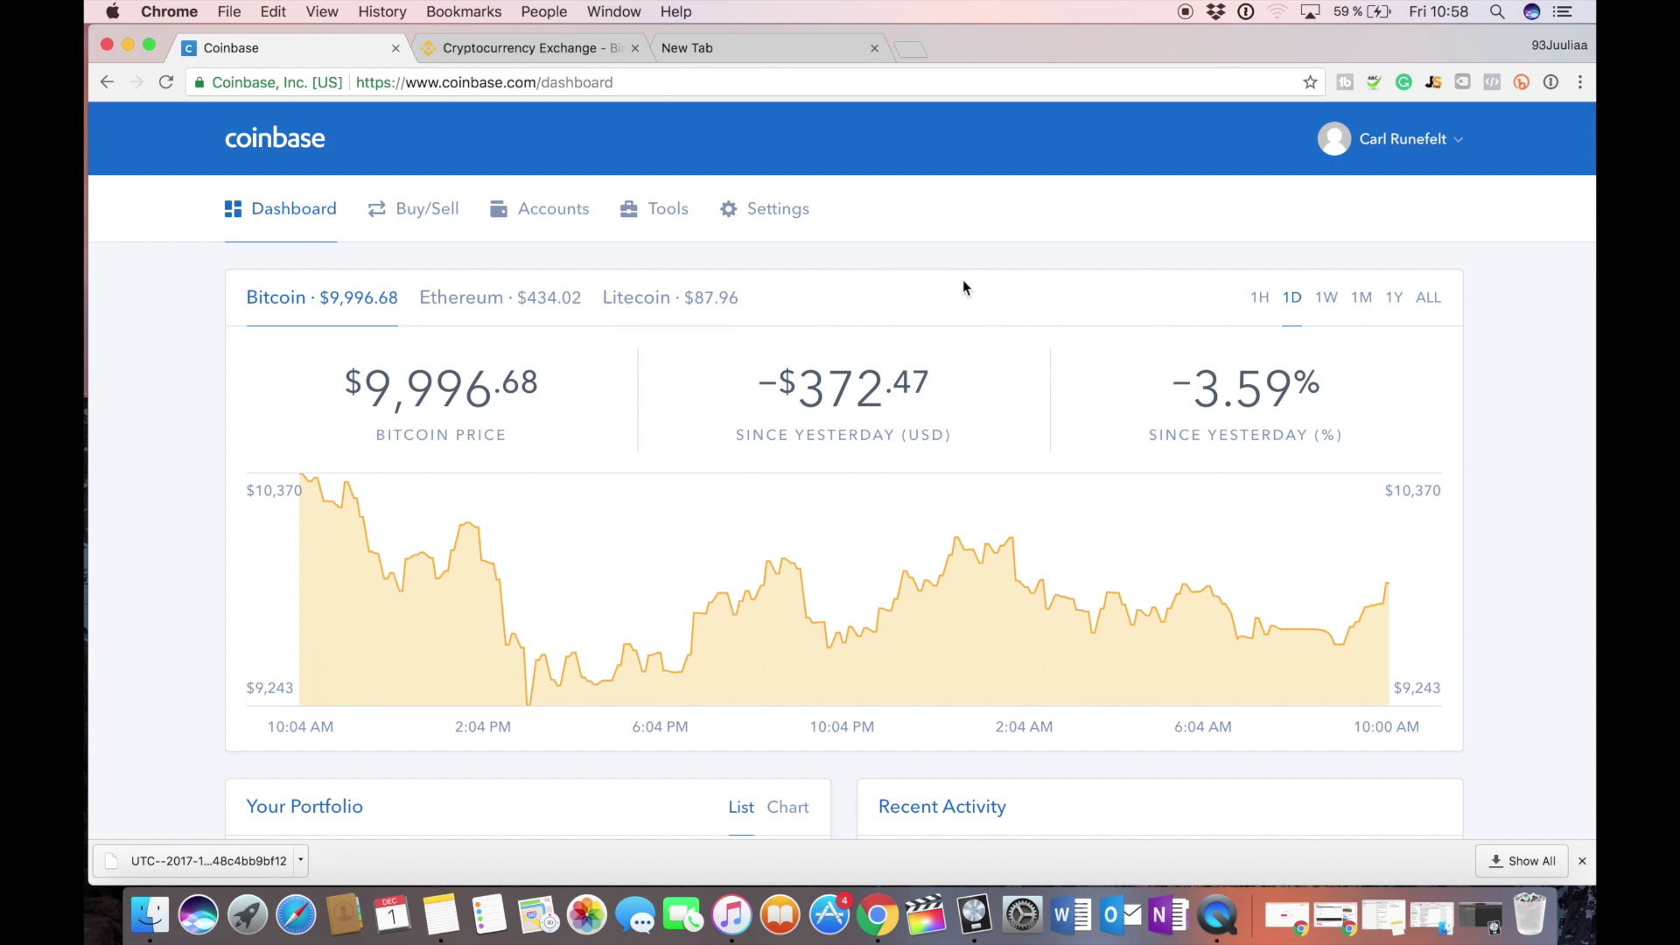
scroll(928, 266, down, 6)
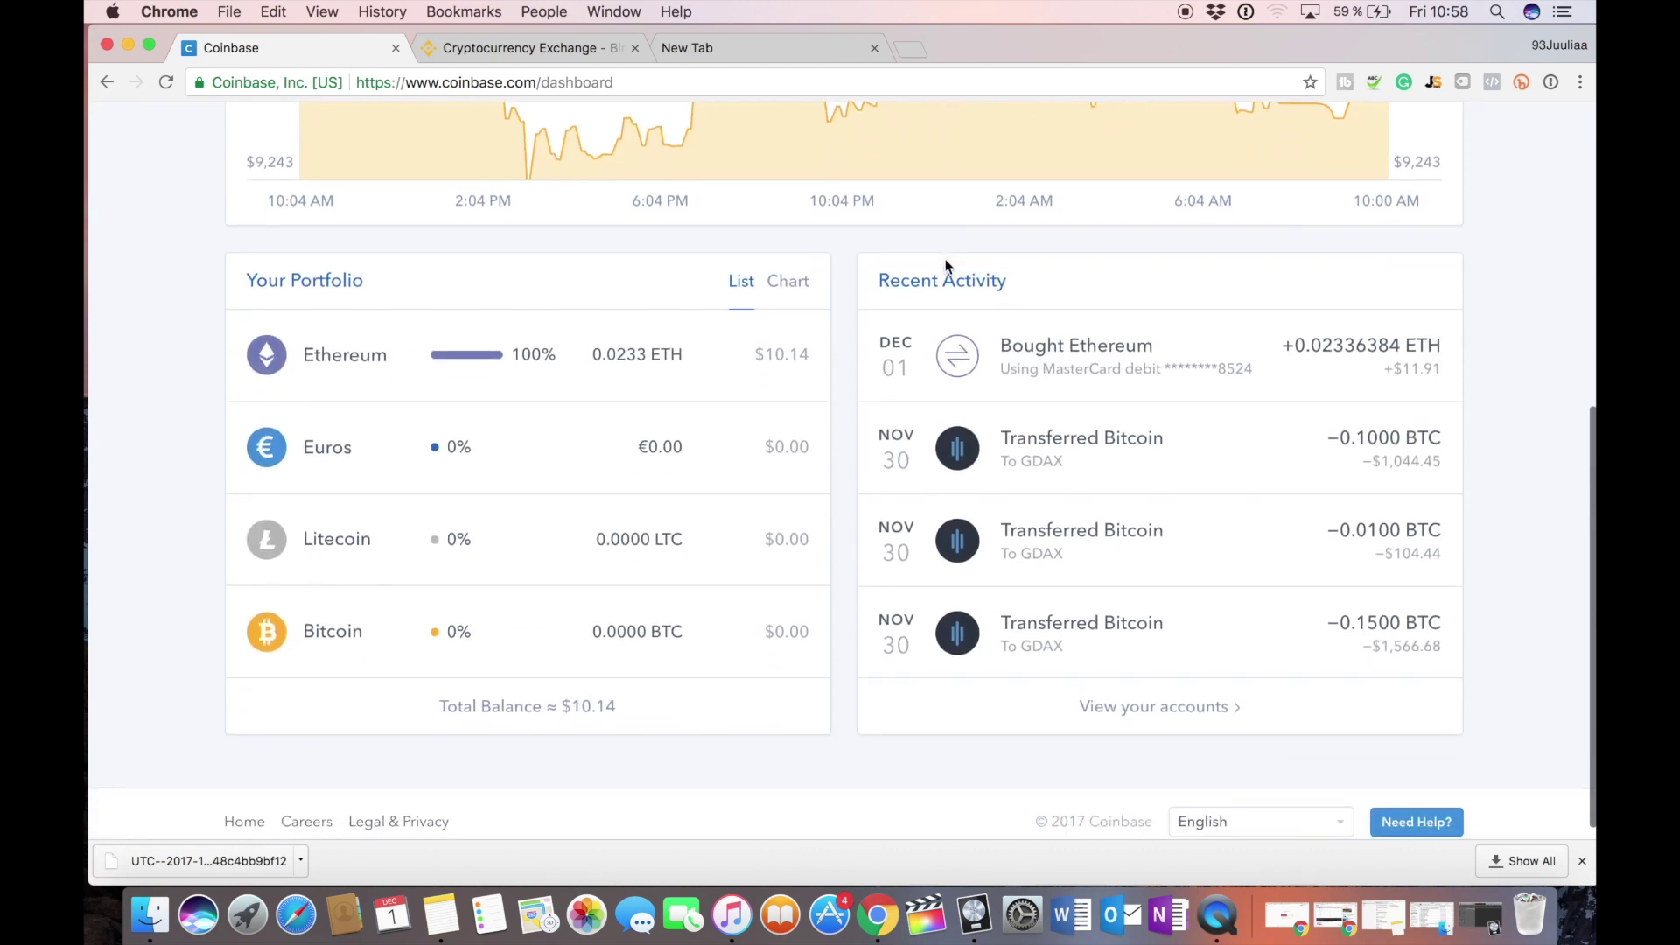
scroll(945, 266, up, 6)
scroll(544, 312, down, 2)
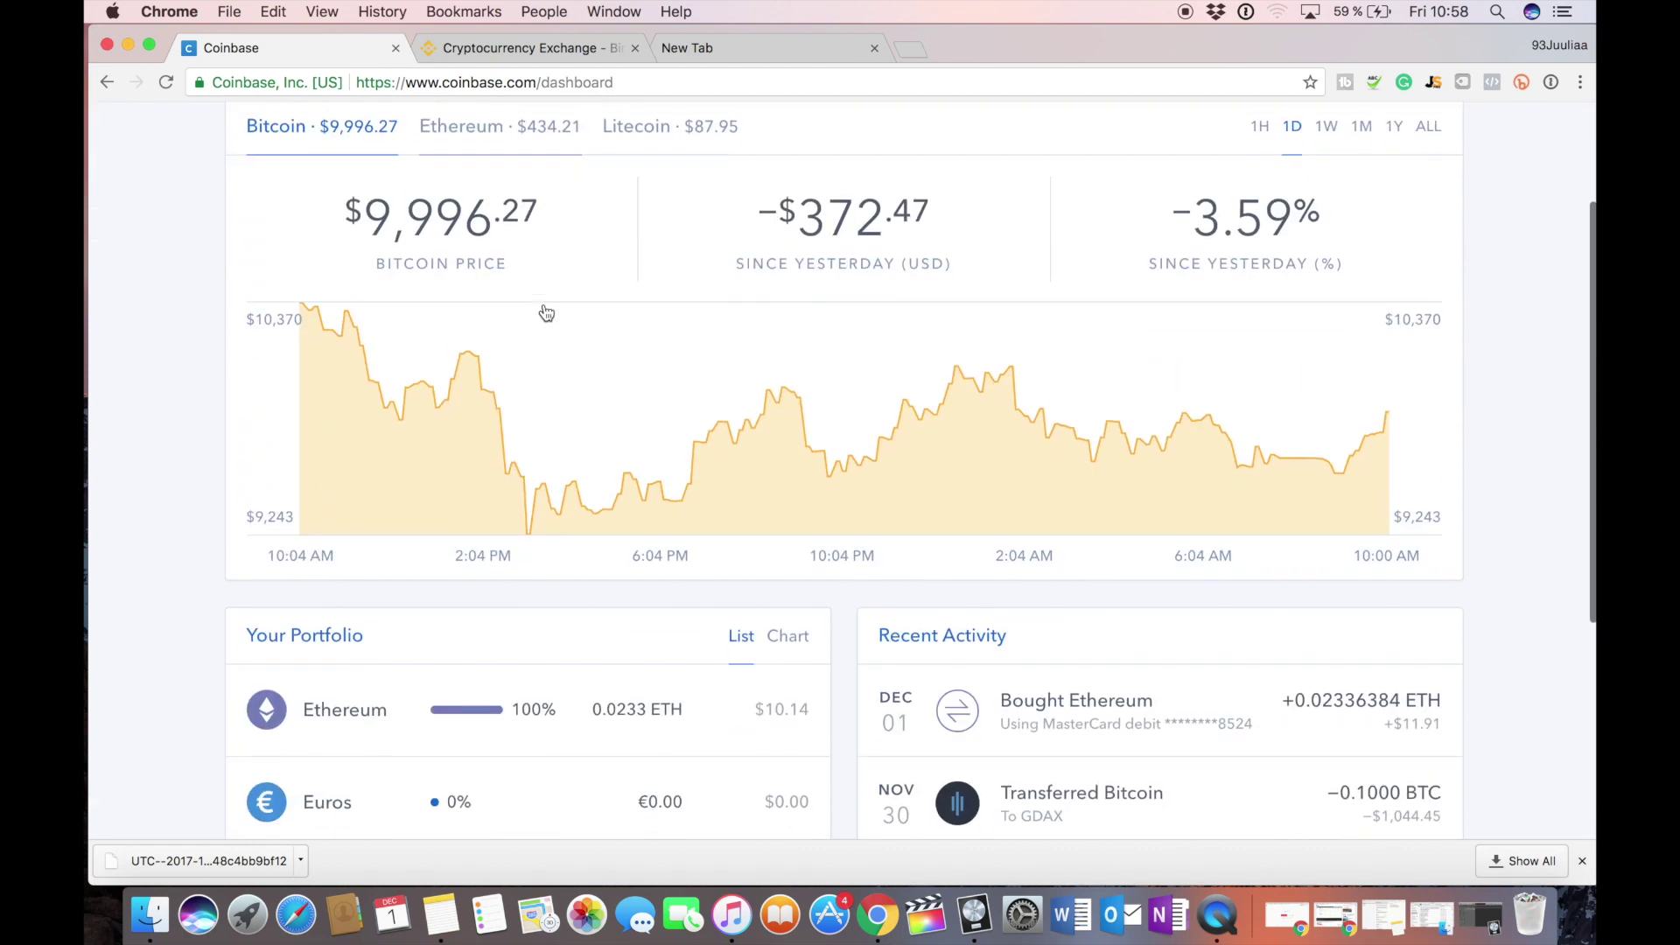
scroll(547, 312, up, 2)
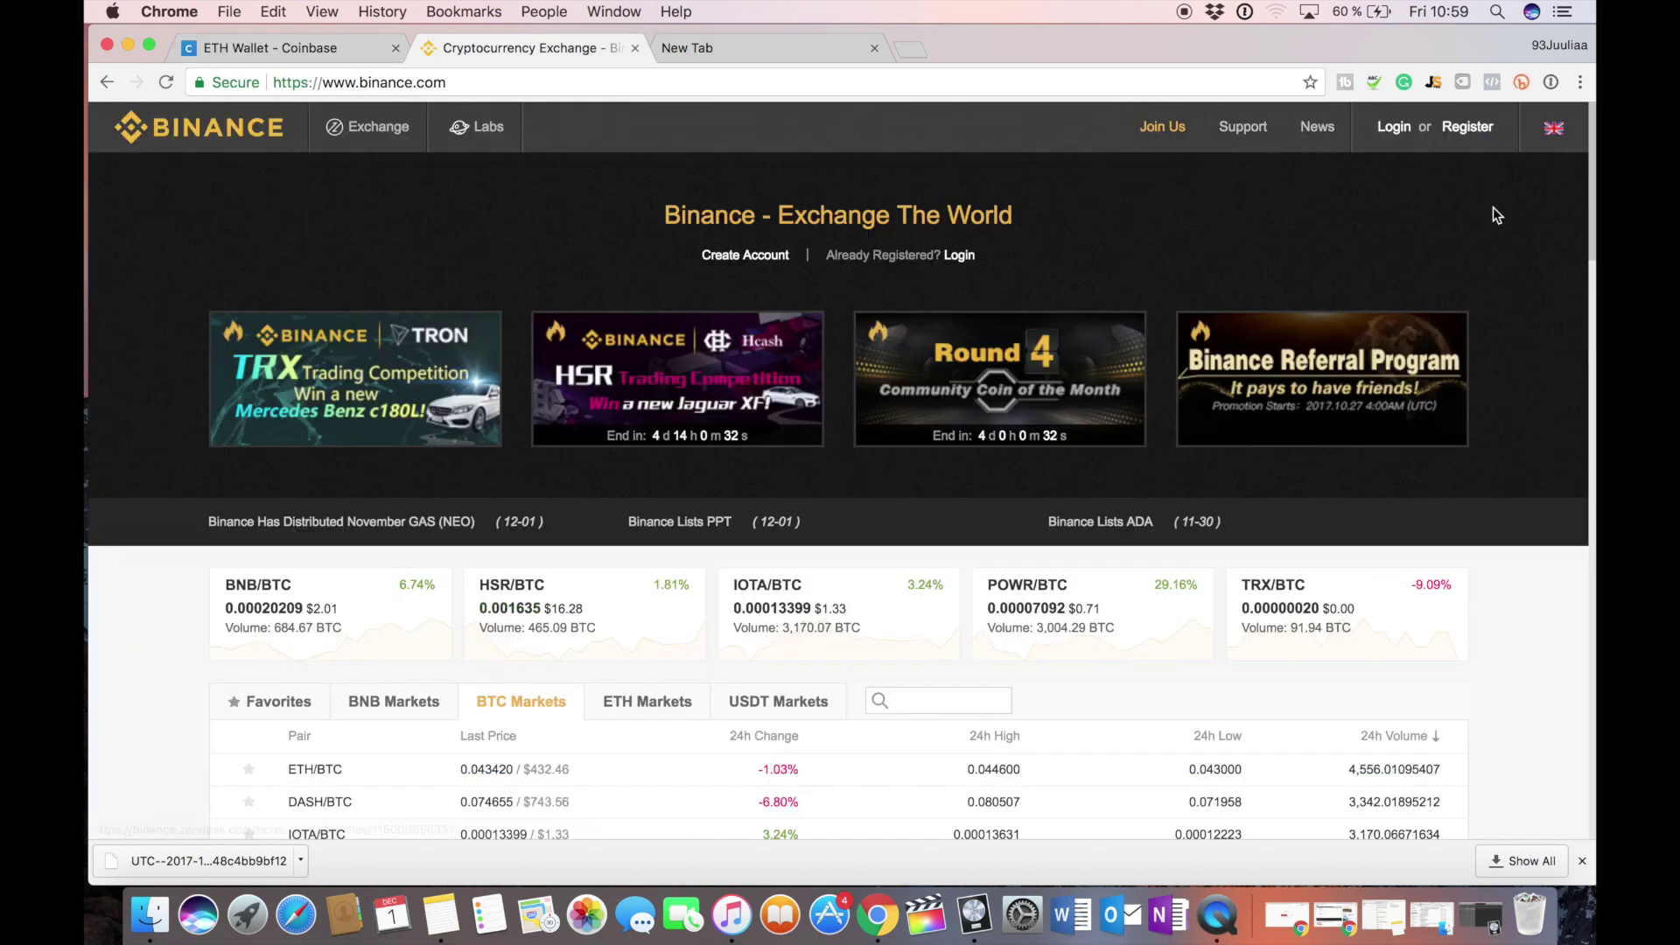
Register and sign in to a Binance account, bringing up the Funds menu.
click(1465, 128)
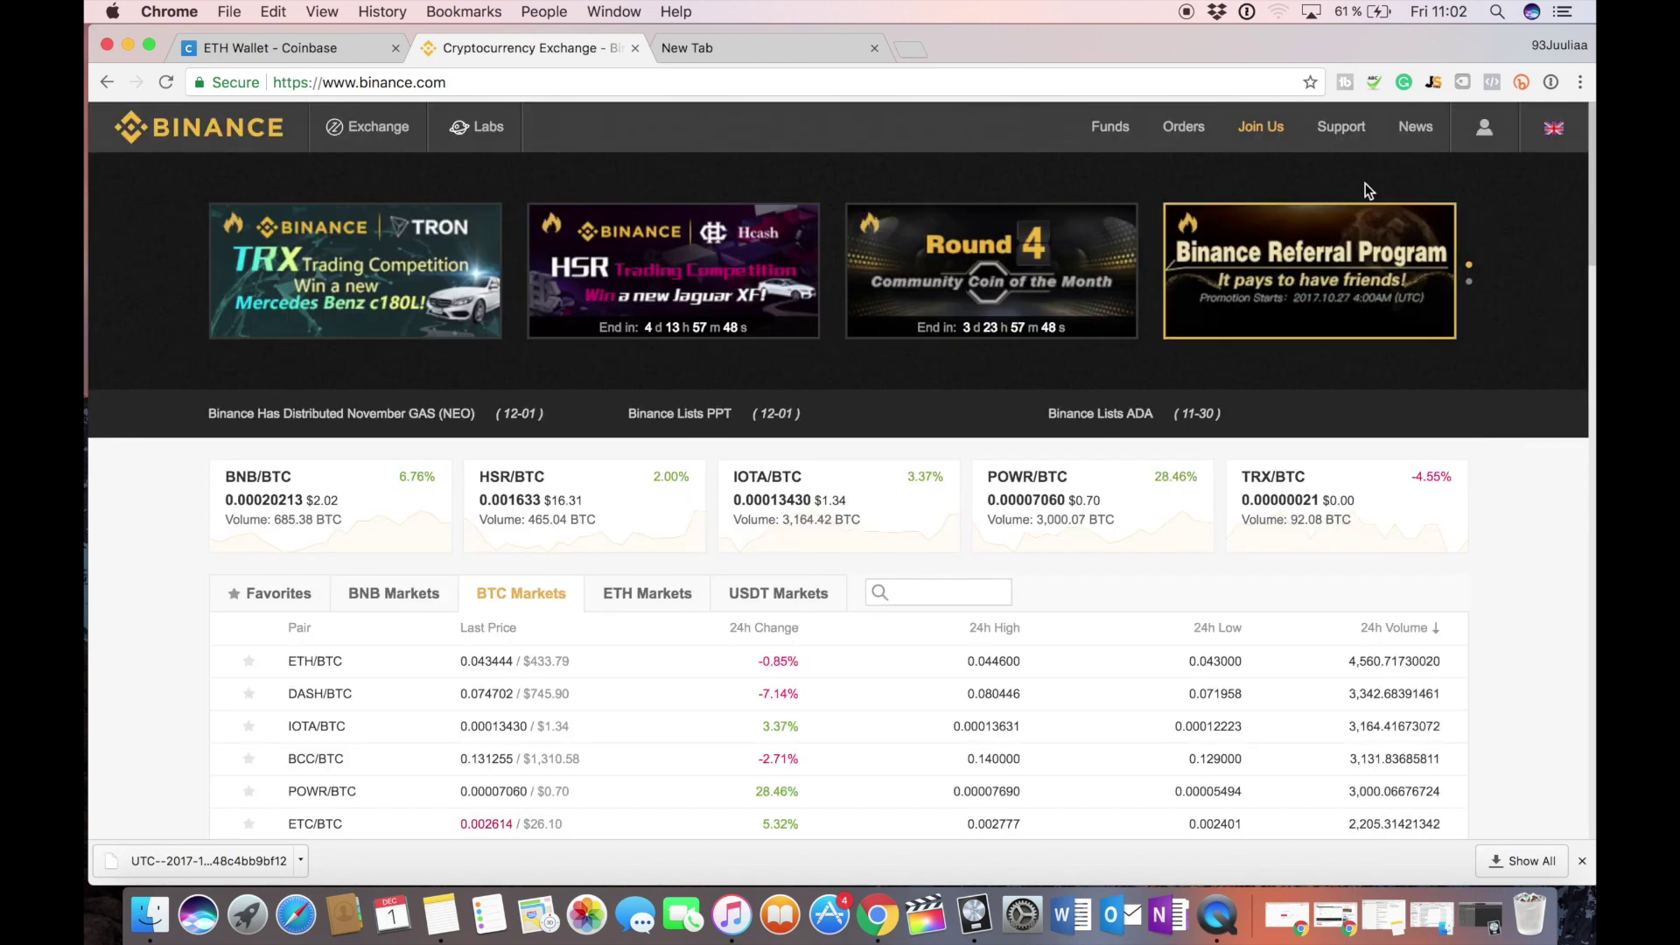
mouse_move(1107, 126)
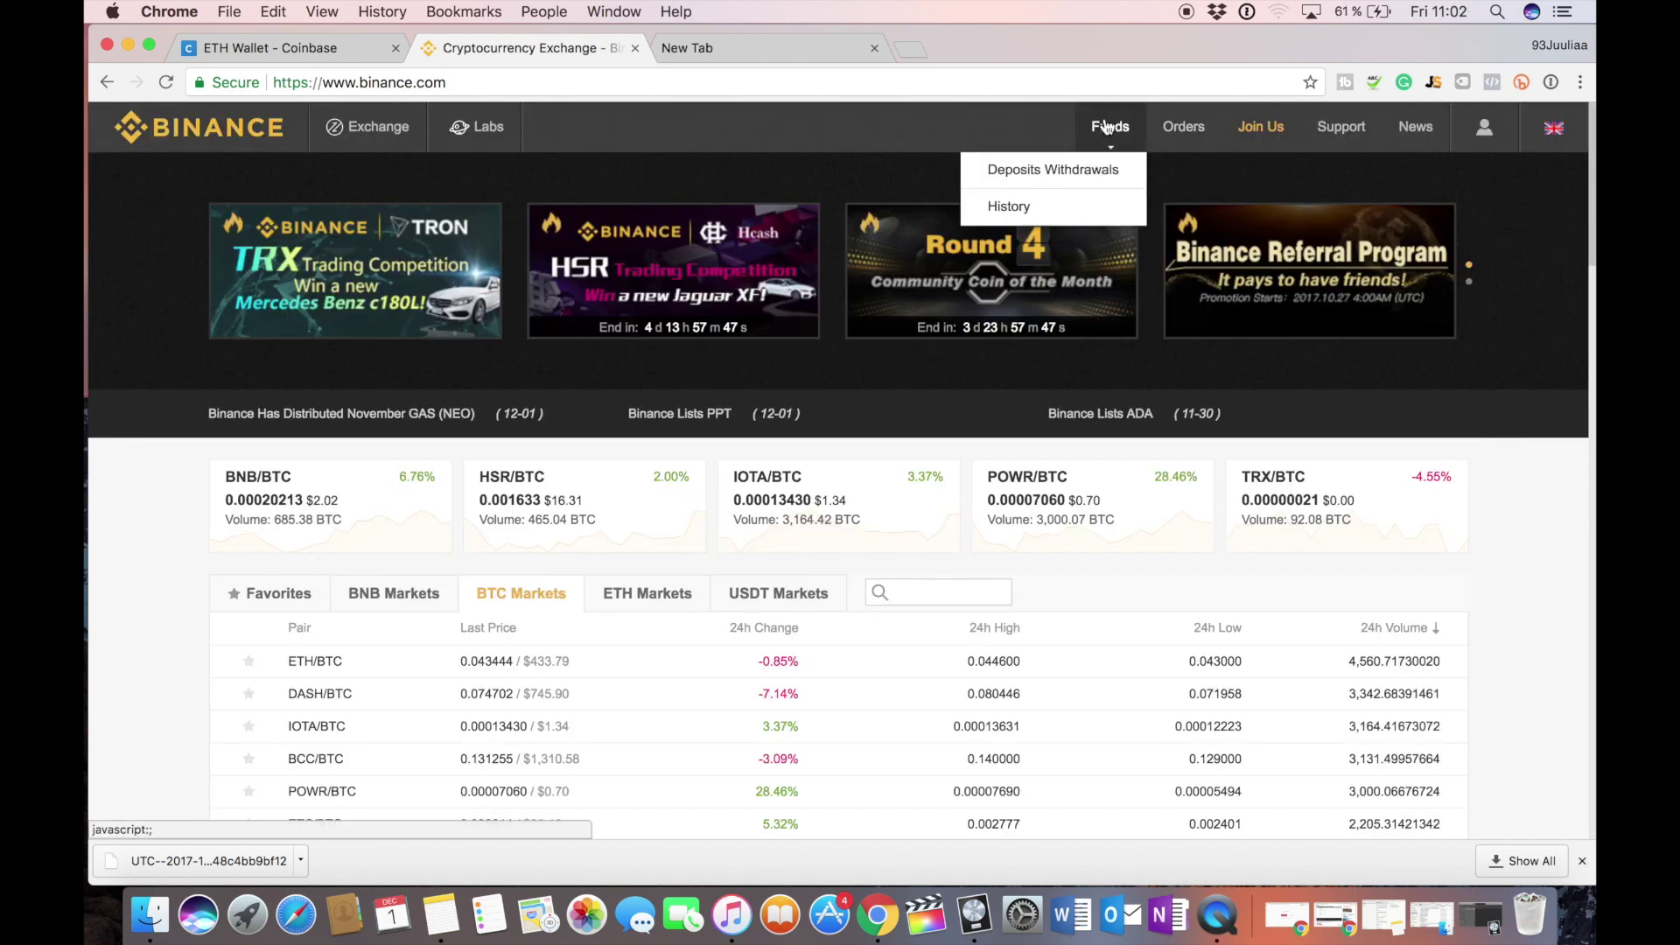
click(1054, 178)
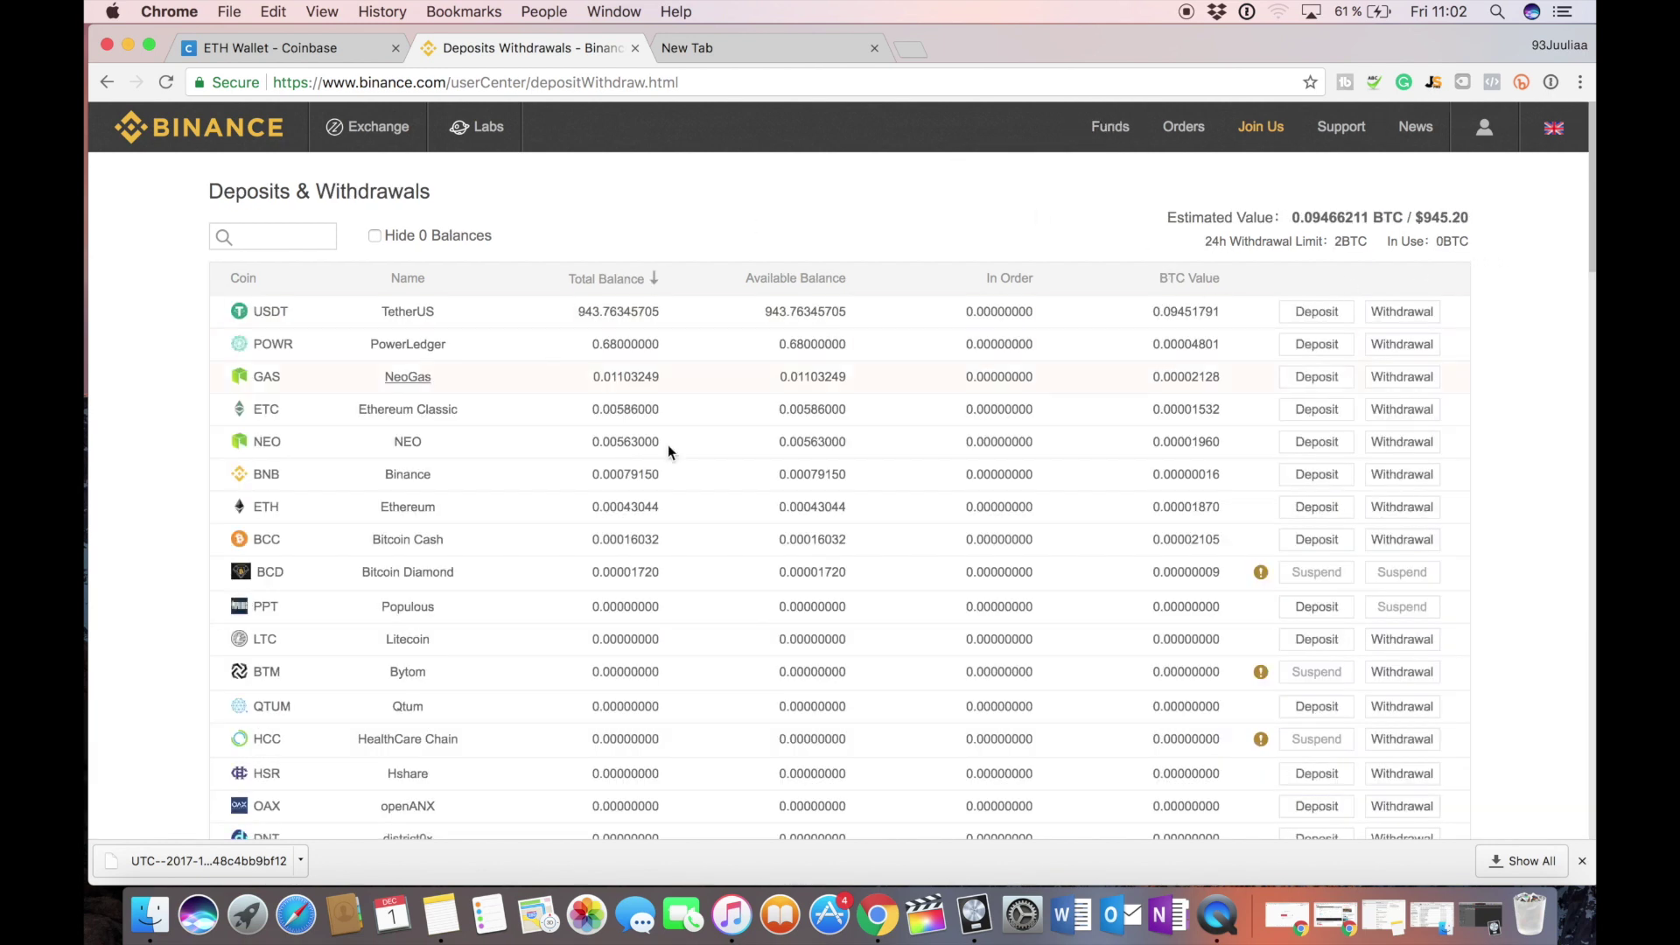
scroll(859, 442, down, 15)
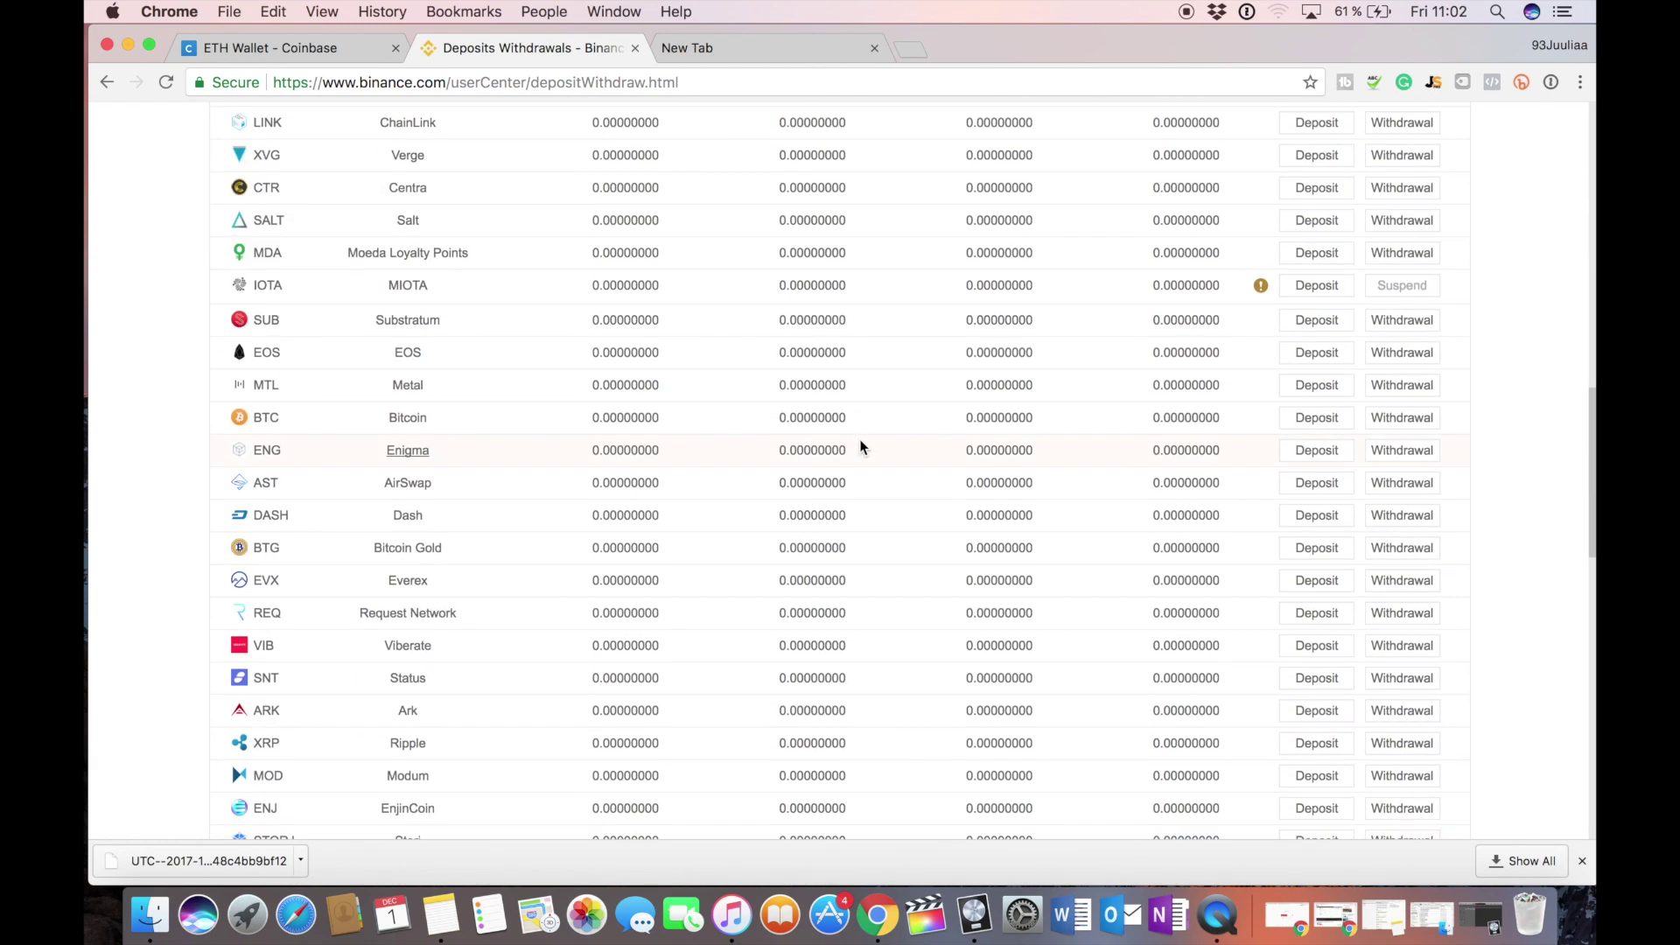
scroll(860, 447, down, 12)
scroll(859, 447, up, 4)
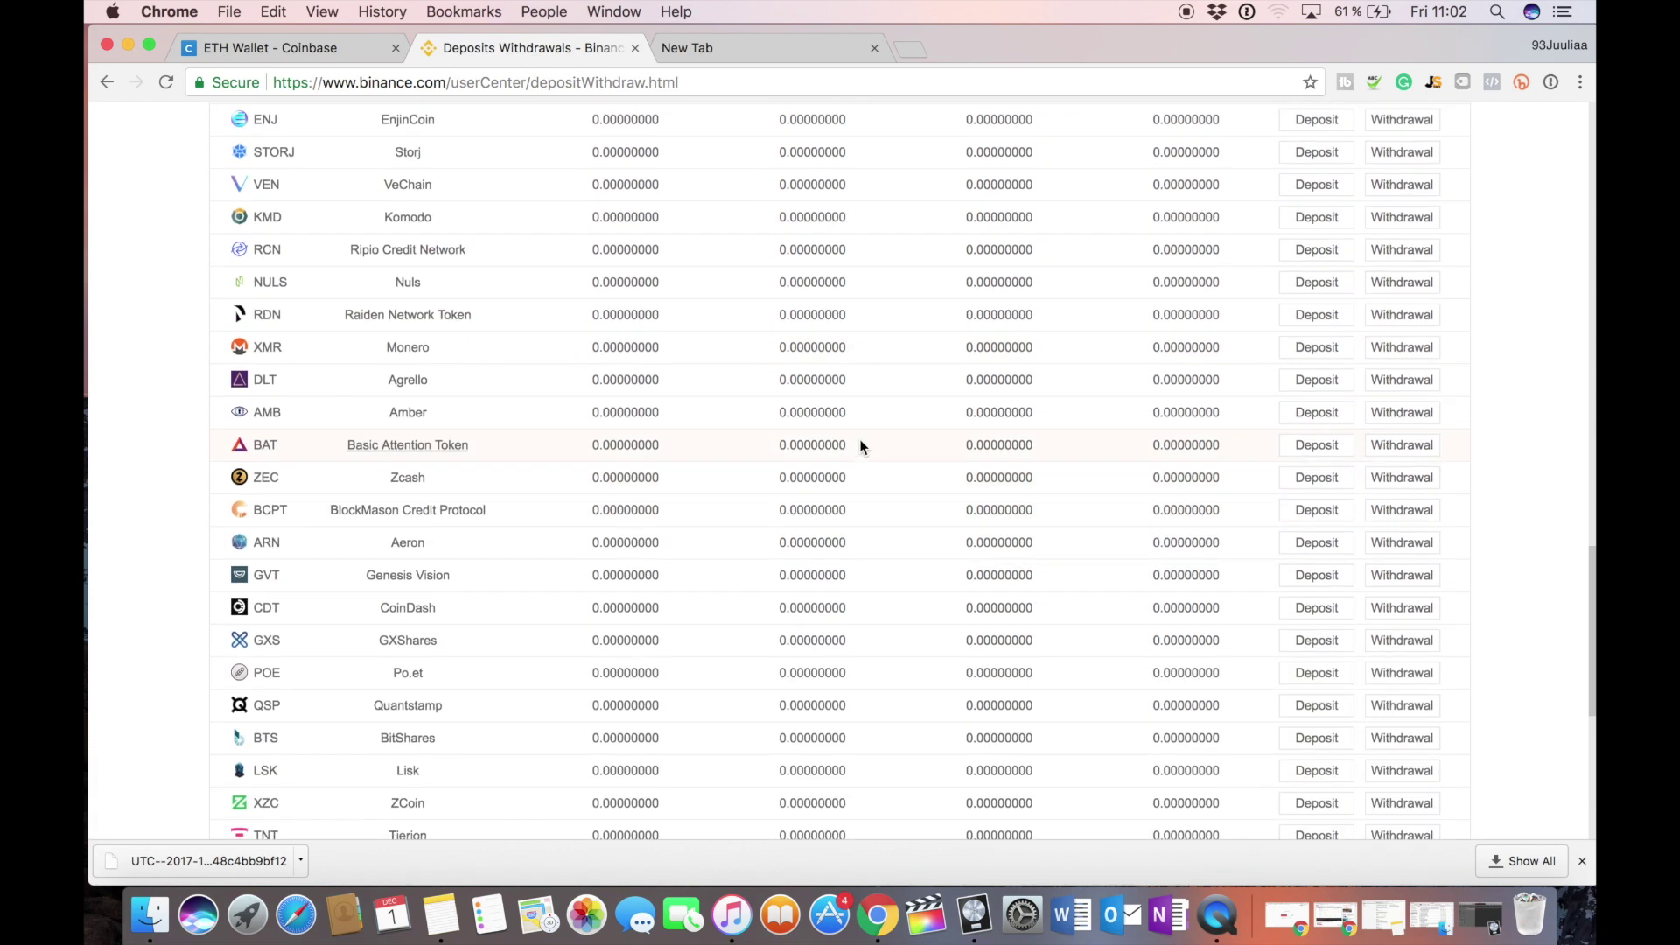
scroll(859, 446, up, 15)
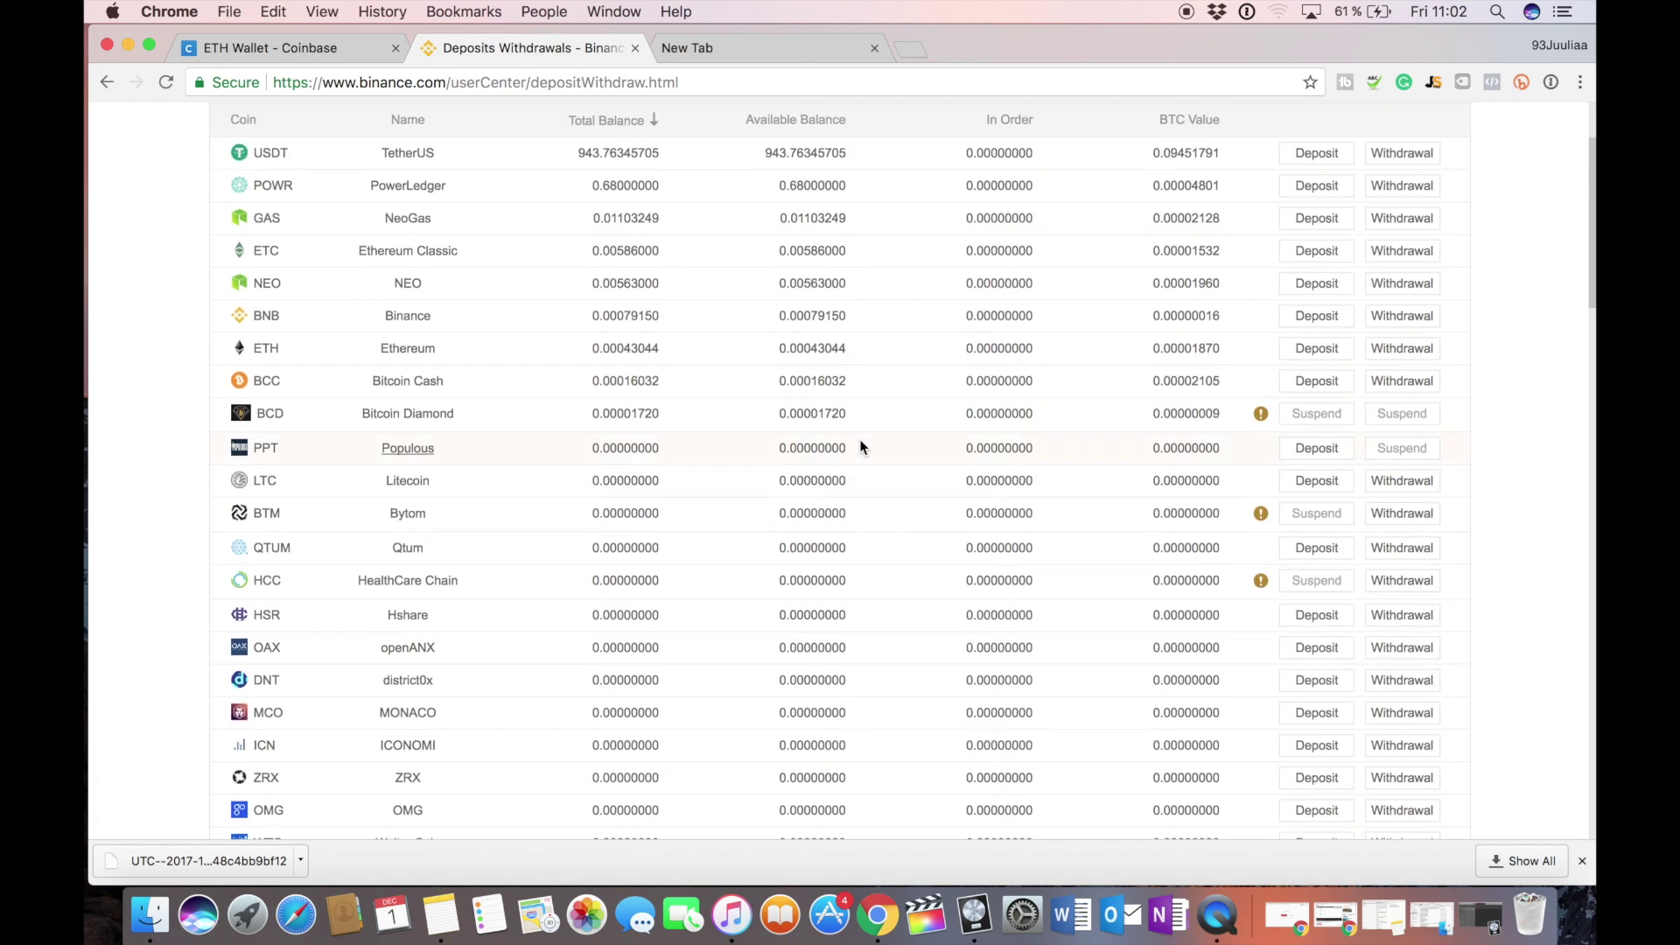
scroll(861, 442, up, 3)
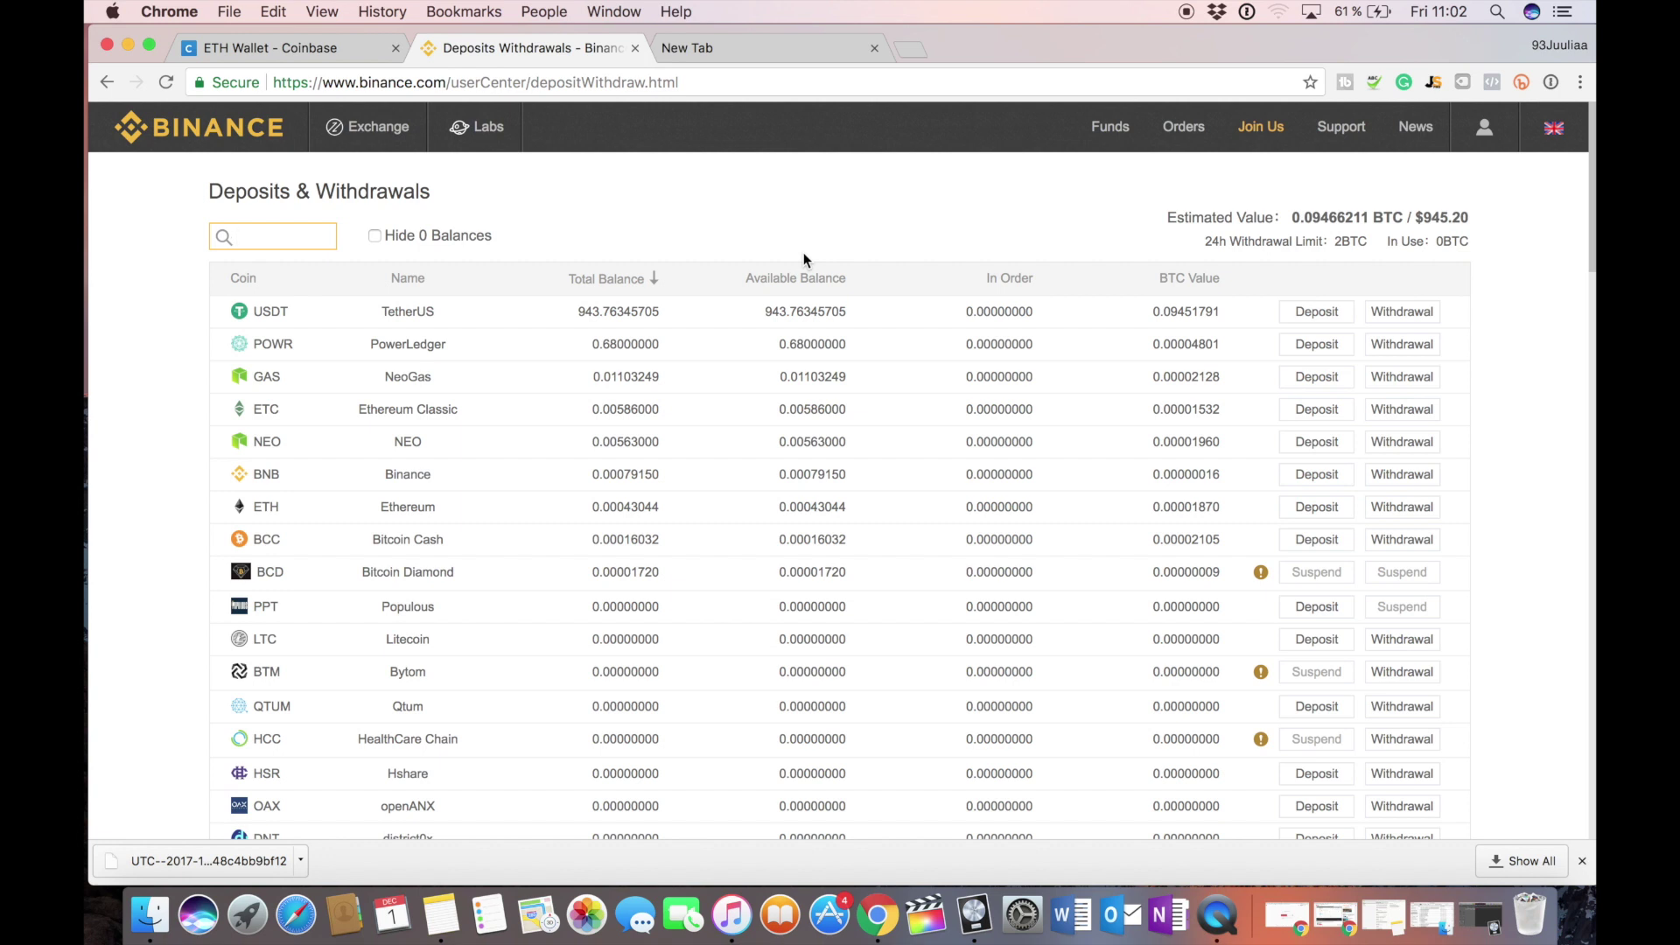
Copy the Binance ETH deposit address and switch to the Coinbase ETH wallet.
text(eth)
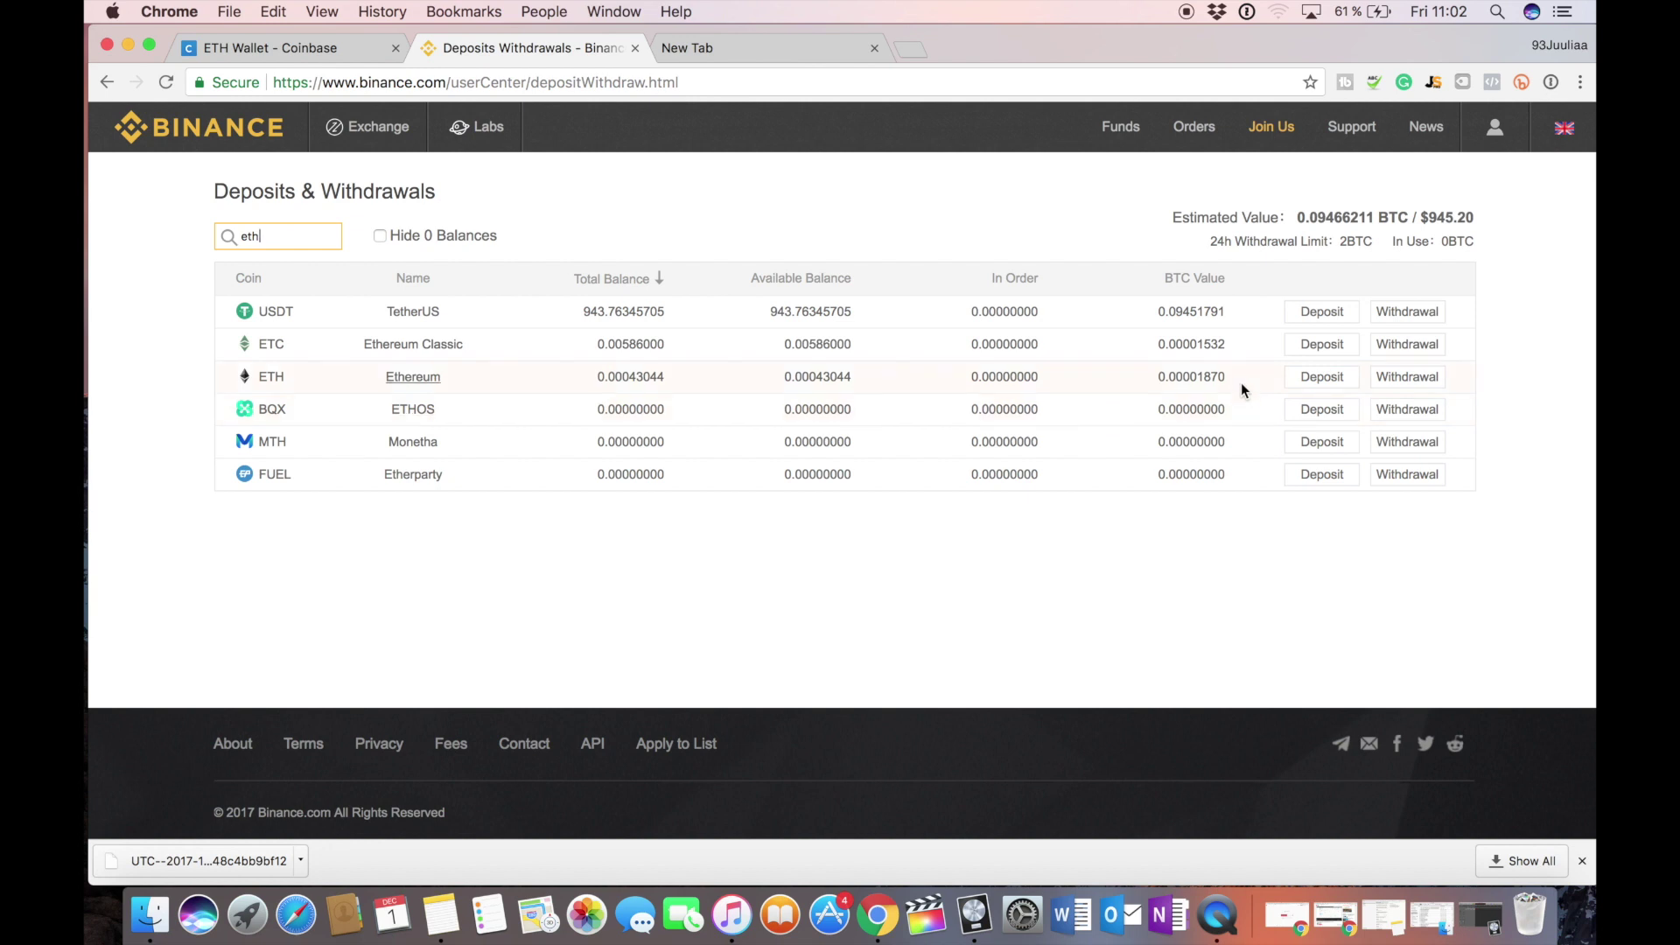
click(1322, 378)
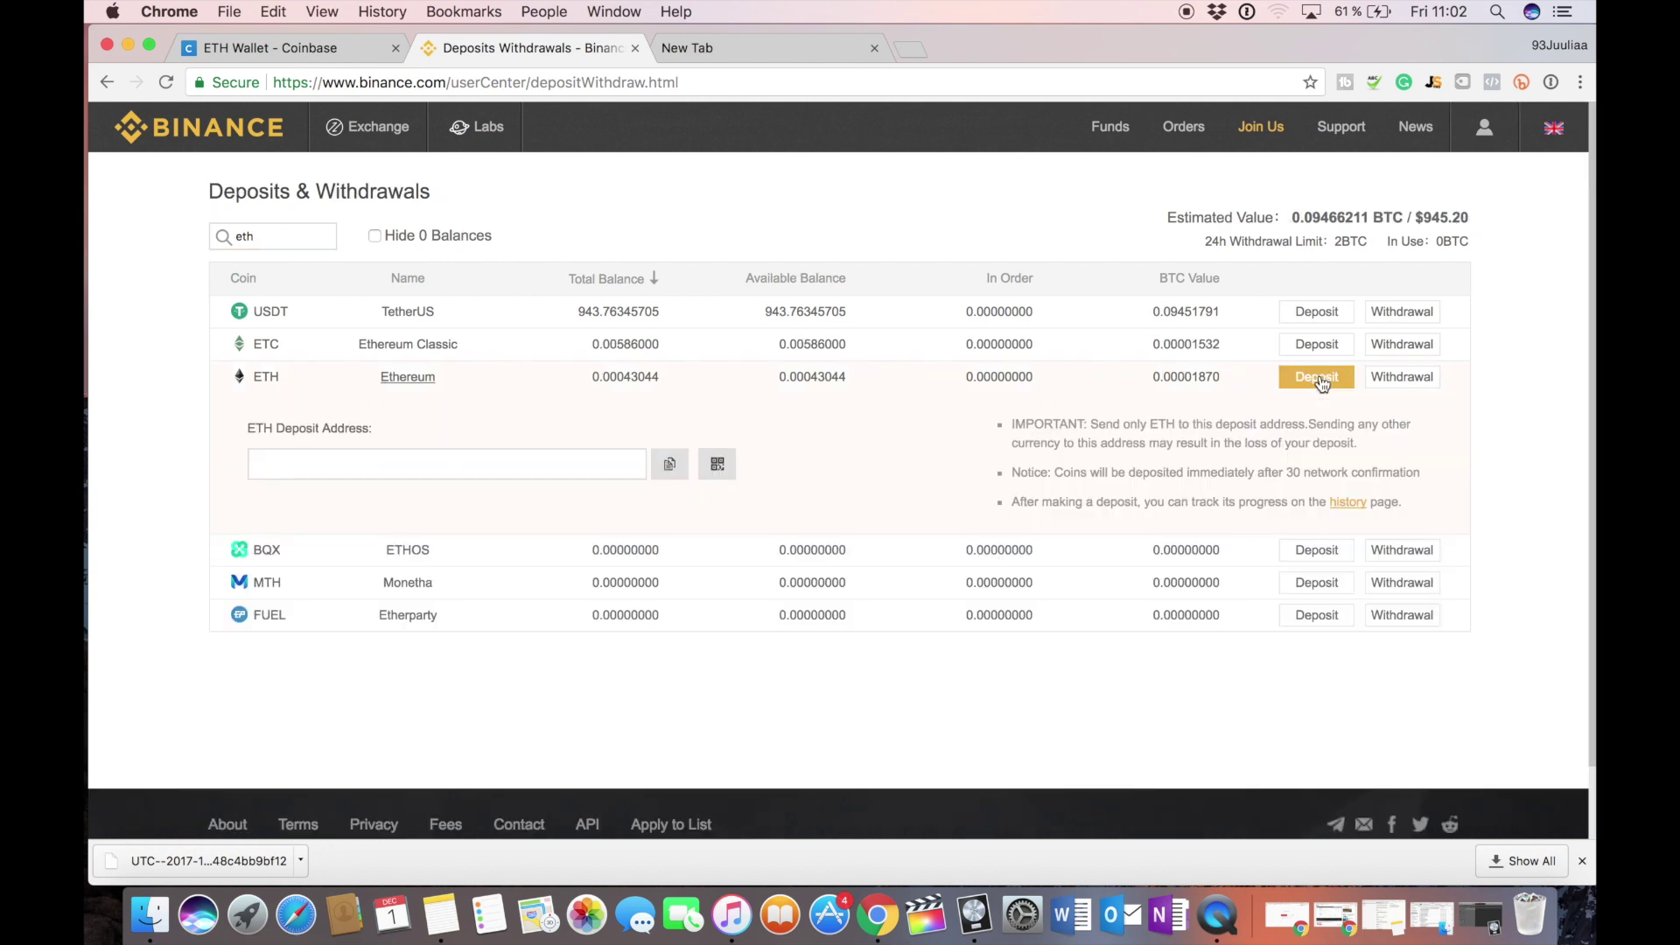
click(554, 458)
click(556, 473)
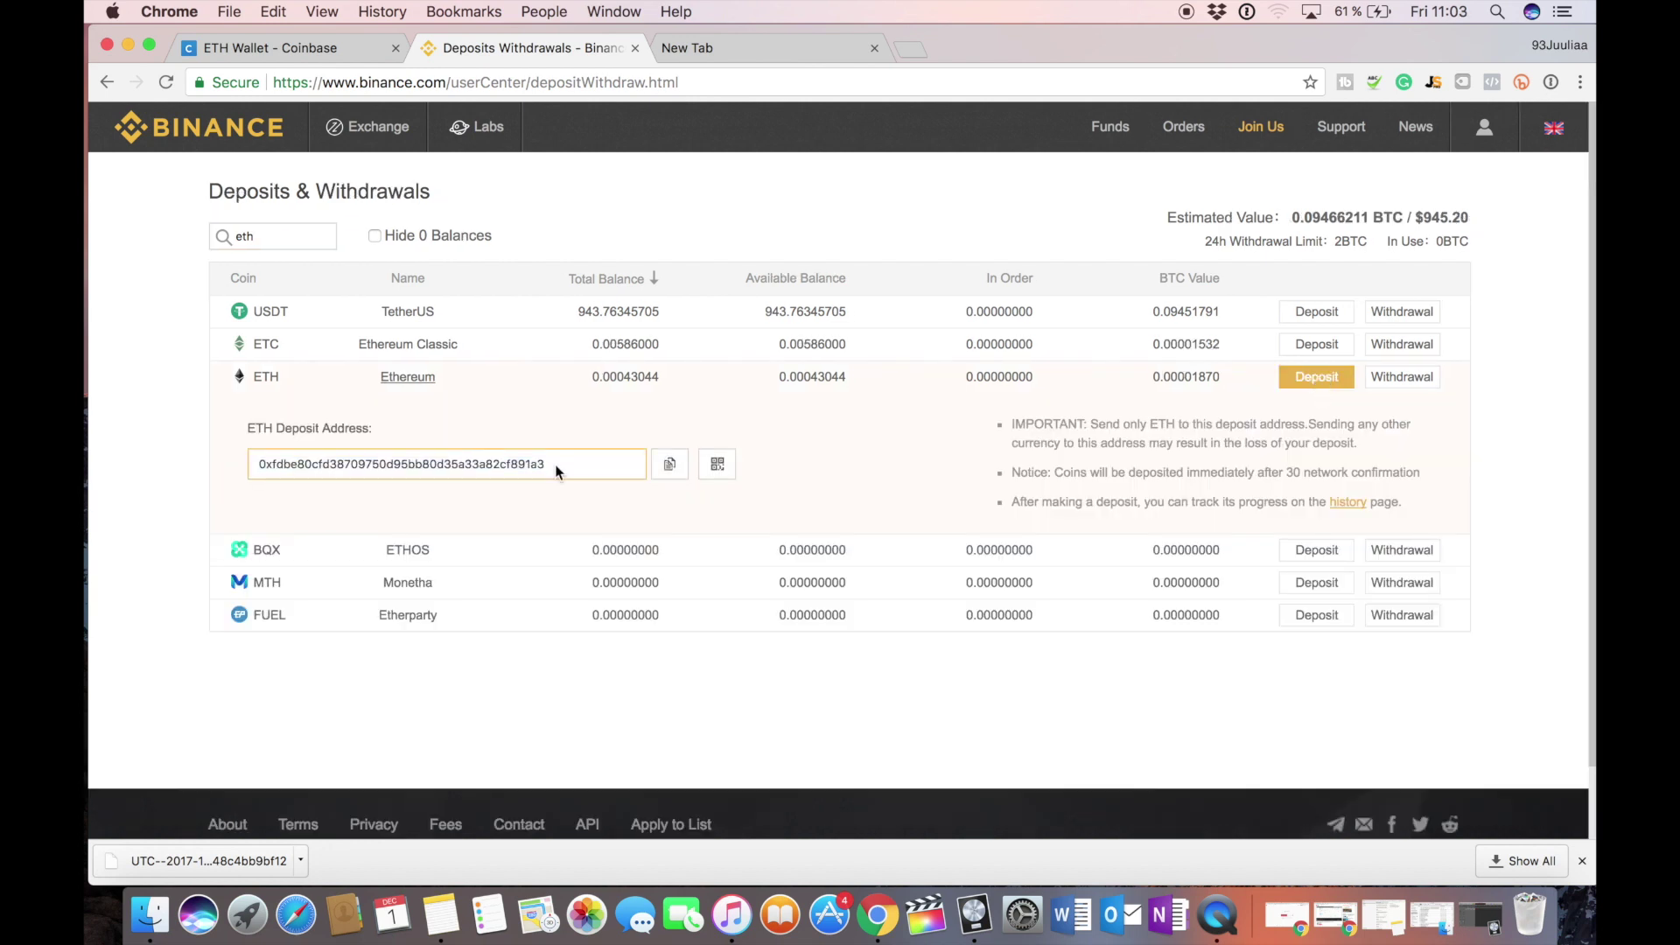
click(570, 460)
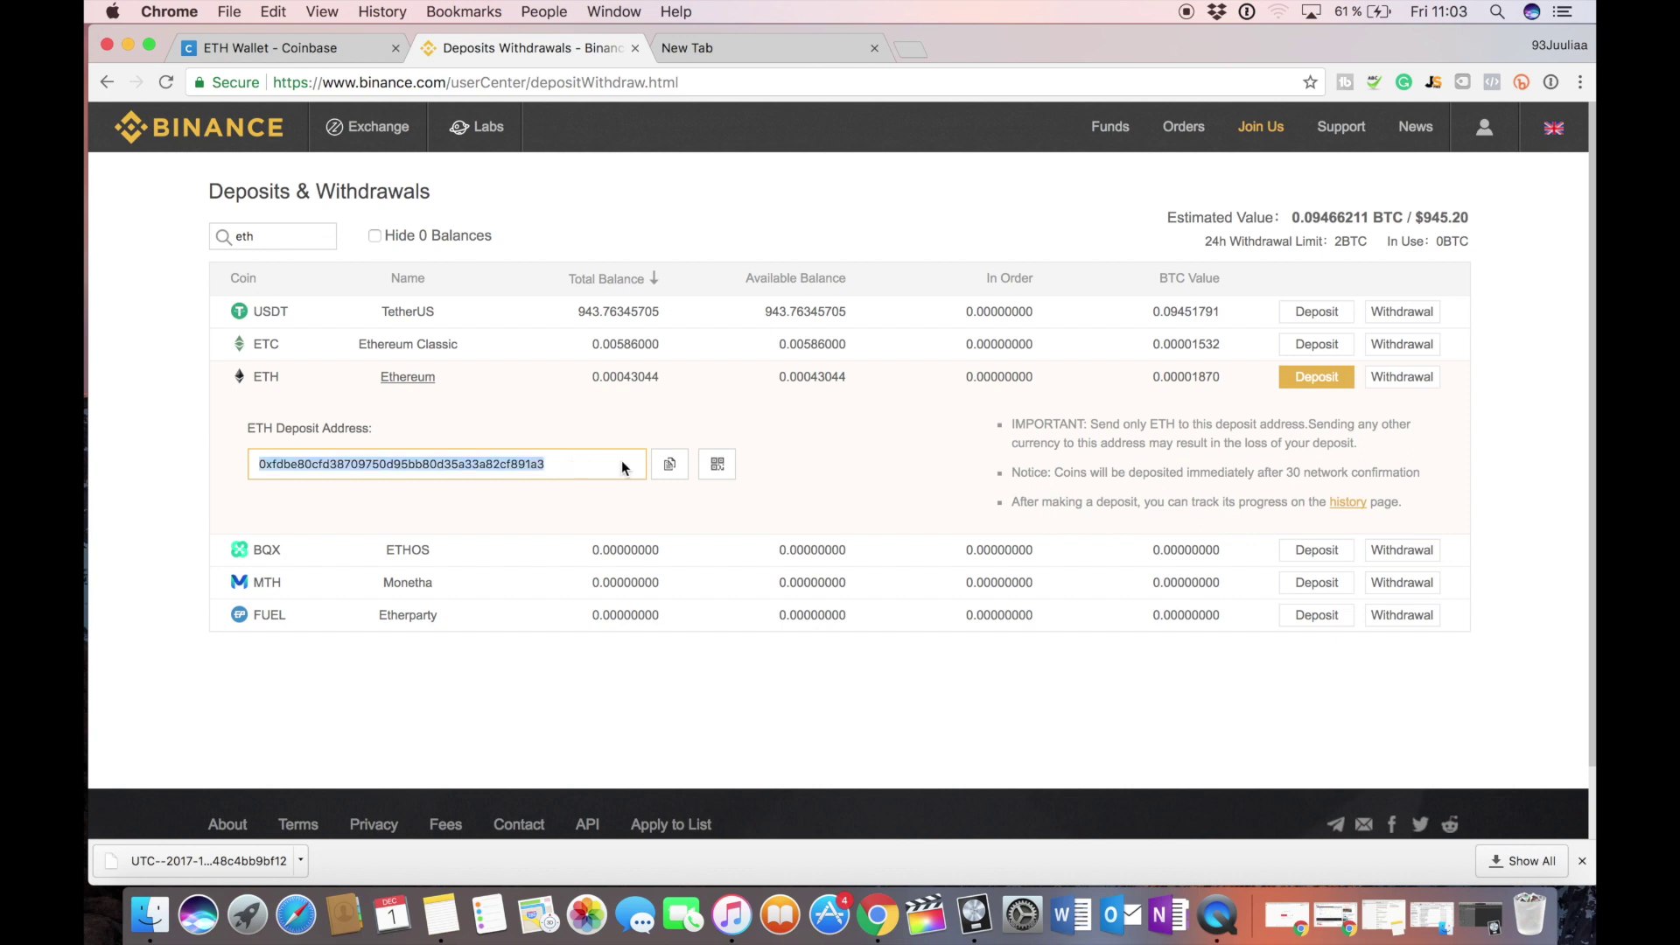
click(669, 465)
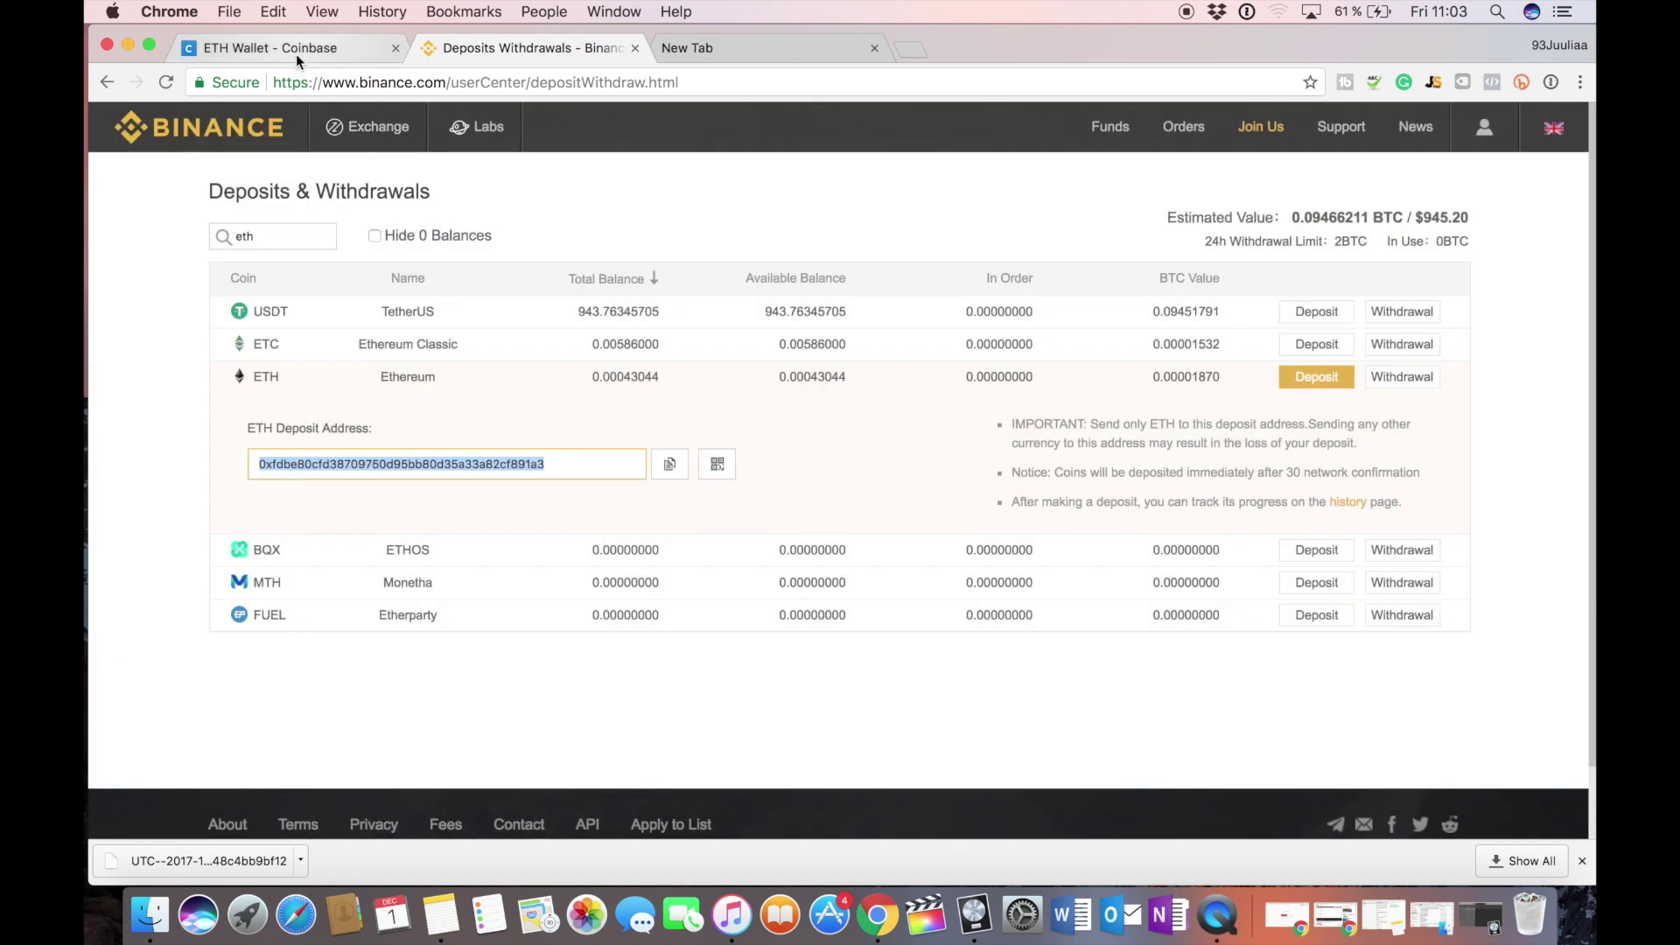
click(296, 55)
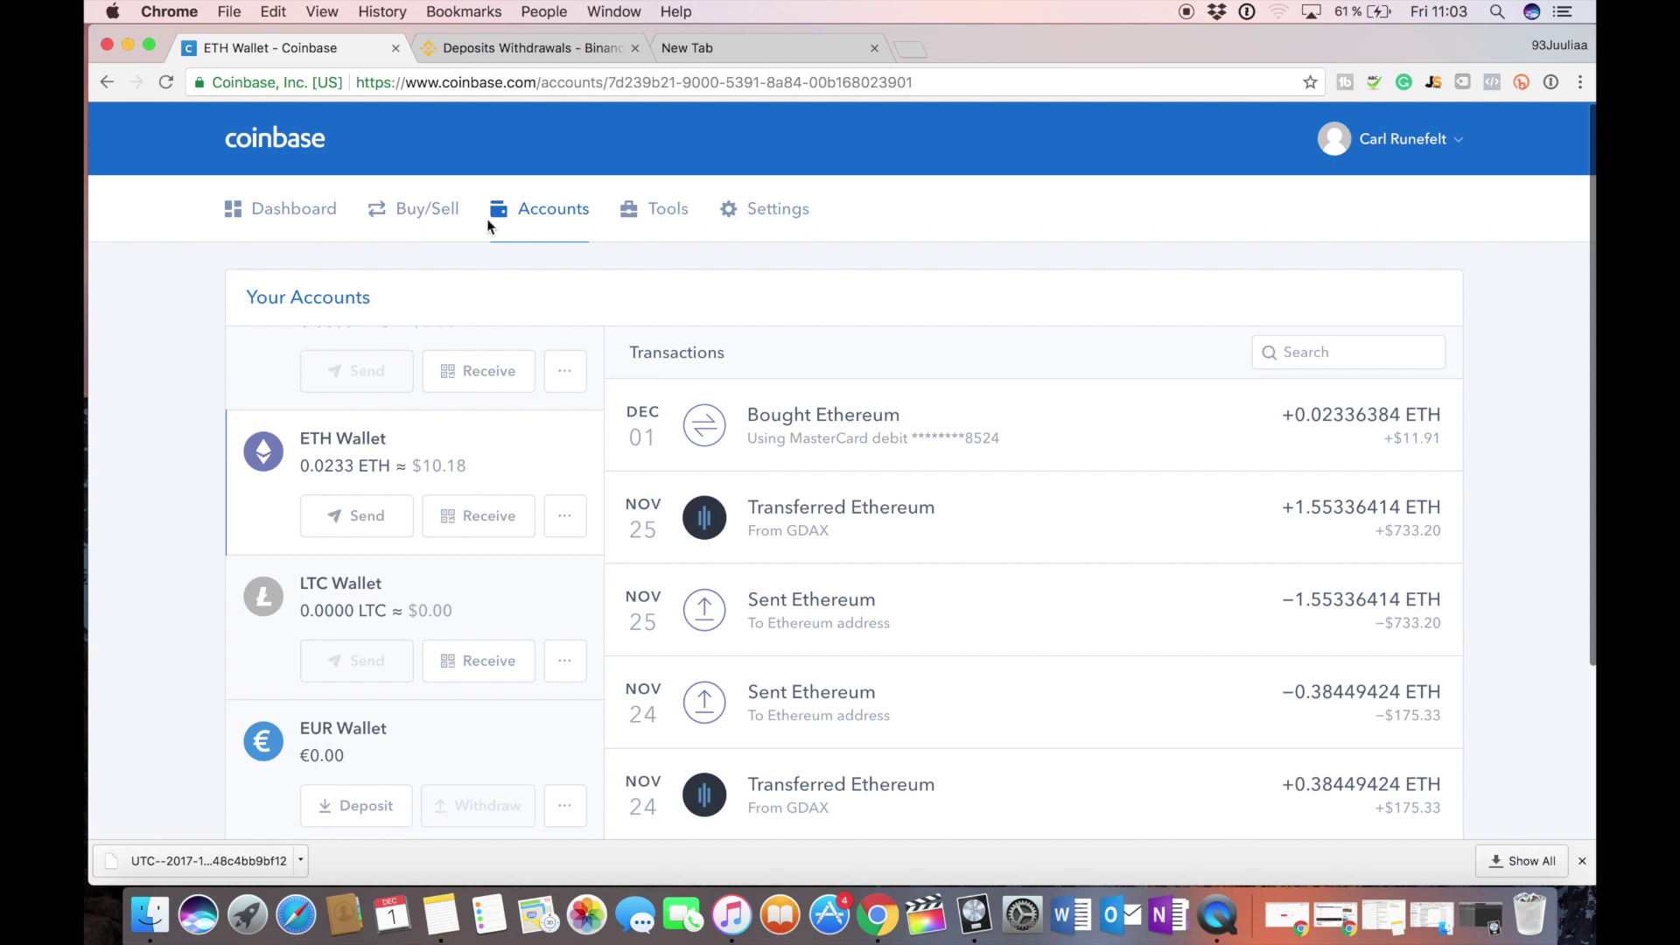
Start an ETH send from the Coinbase ETH Wallet to the pasted Binance deposit address.
click(553, 217)
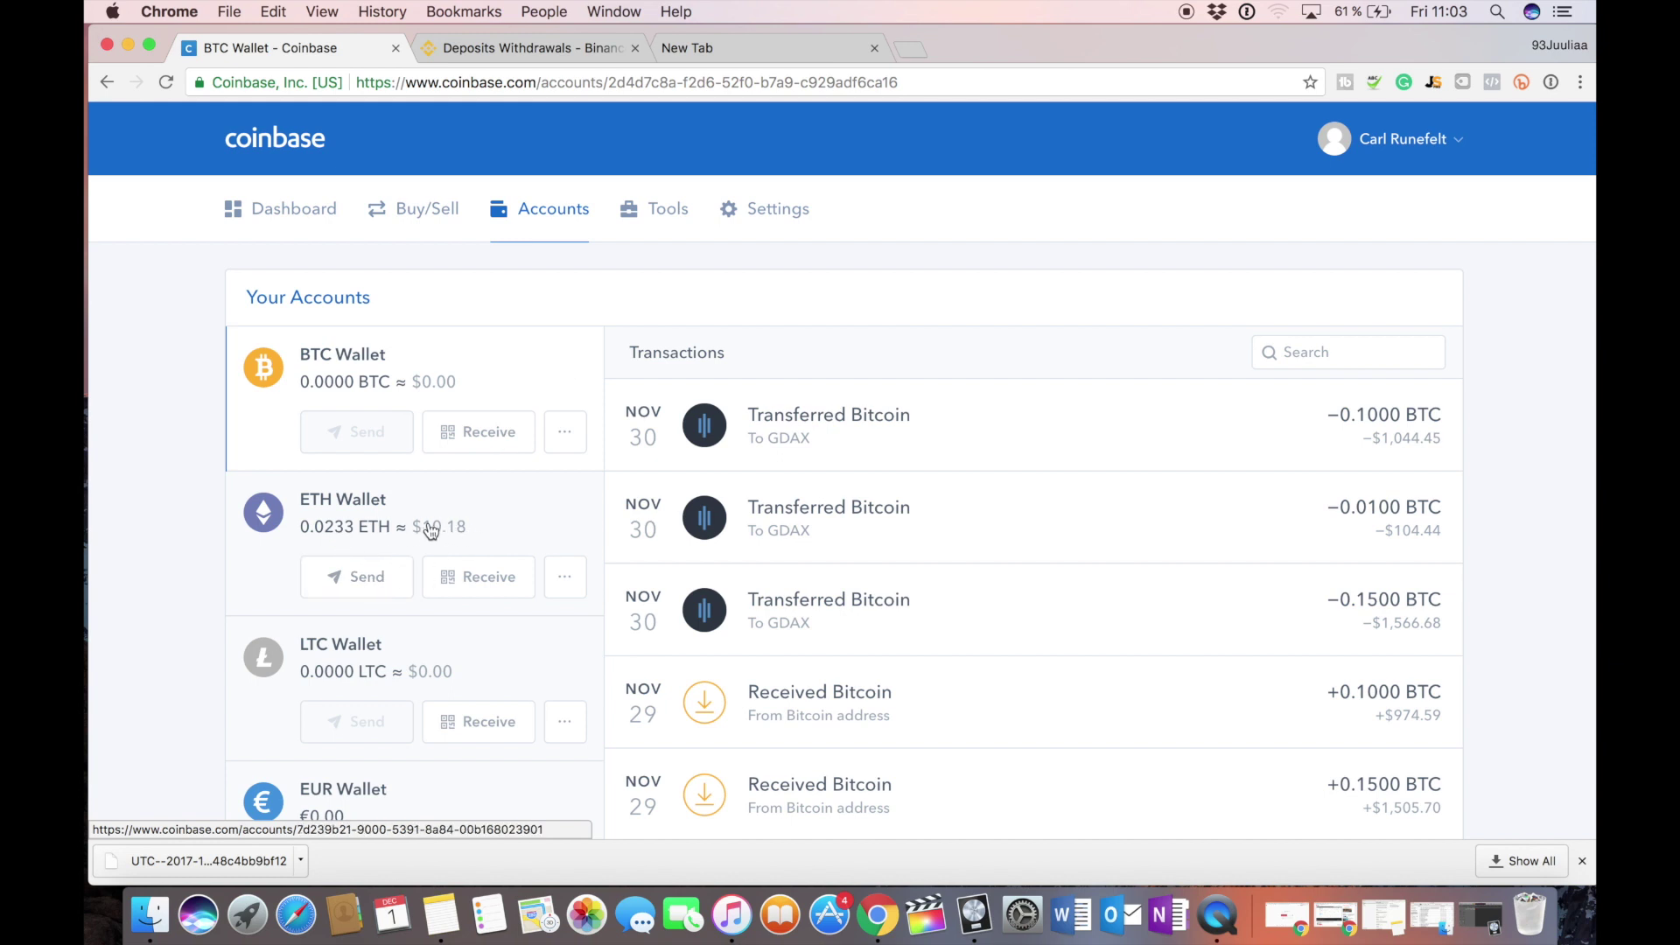
click(385, 585)
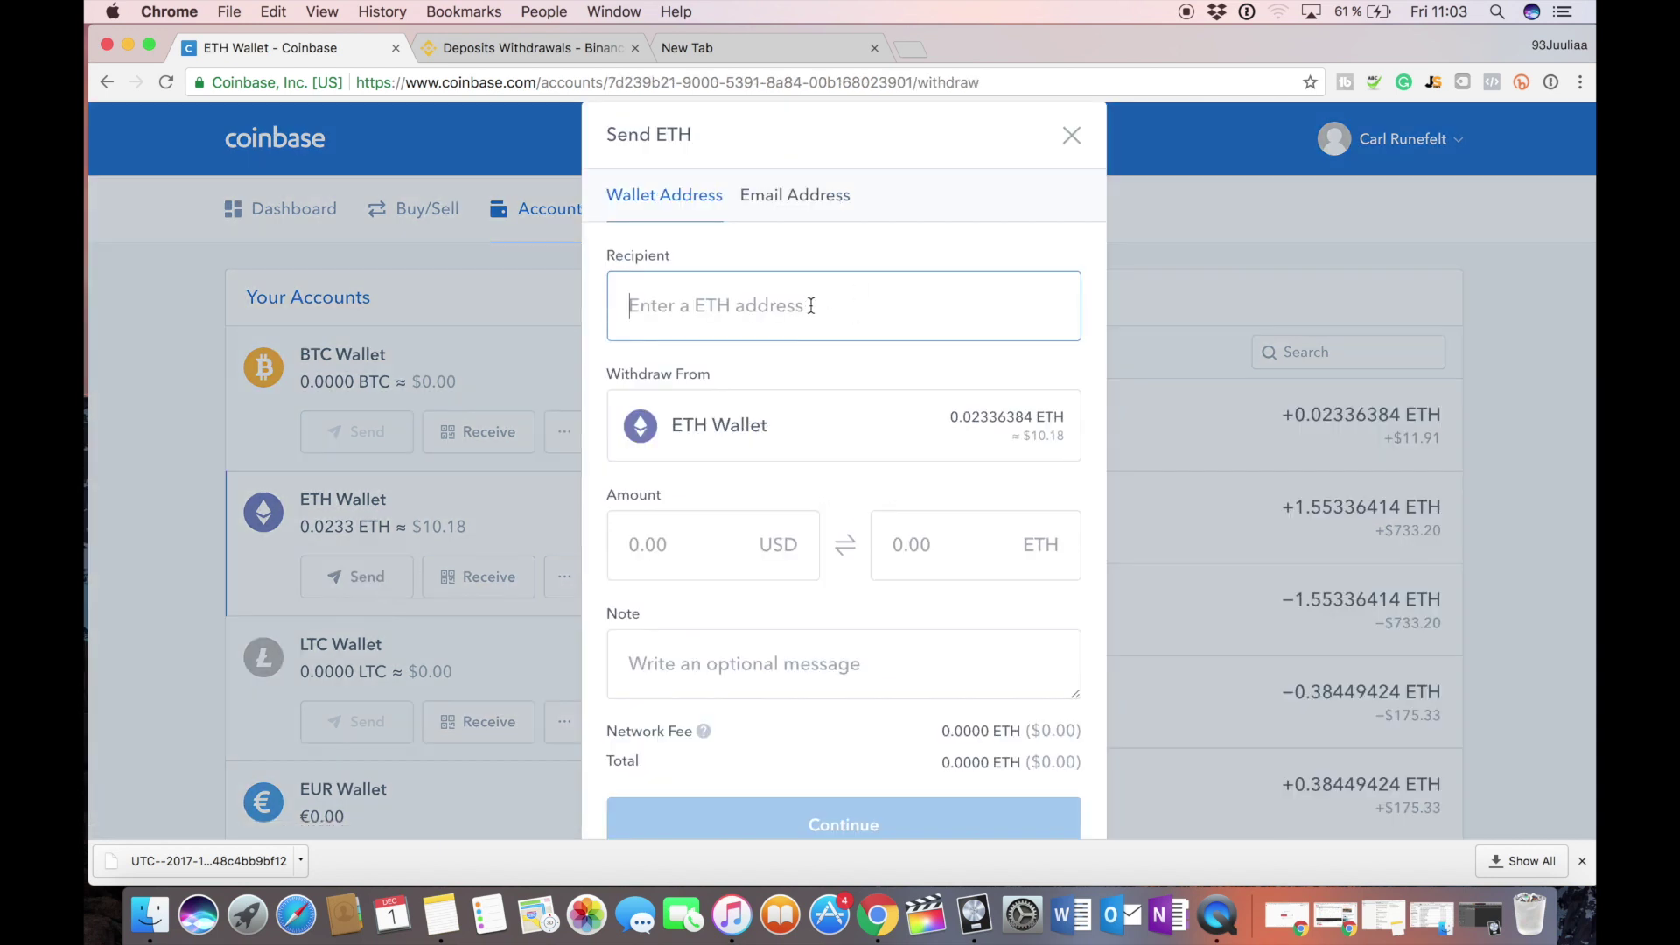
key(super+v)
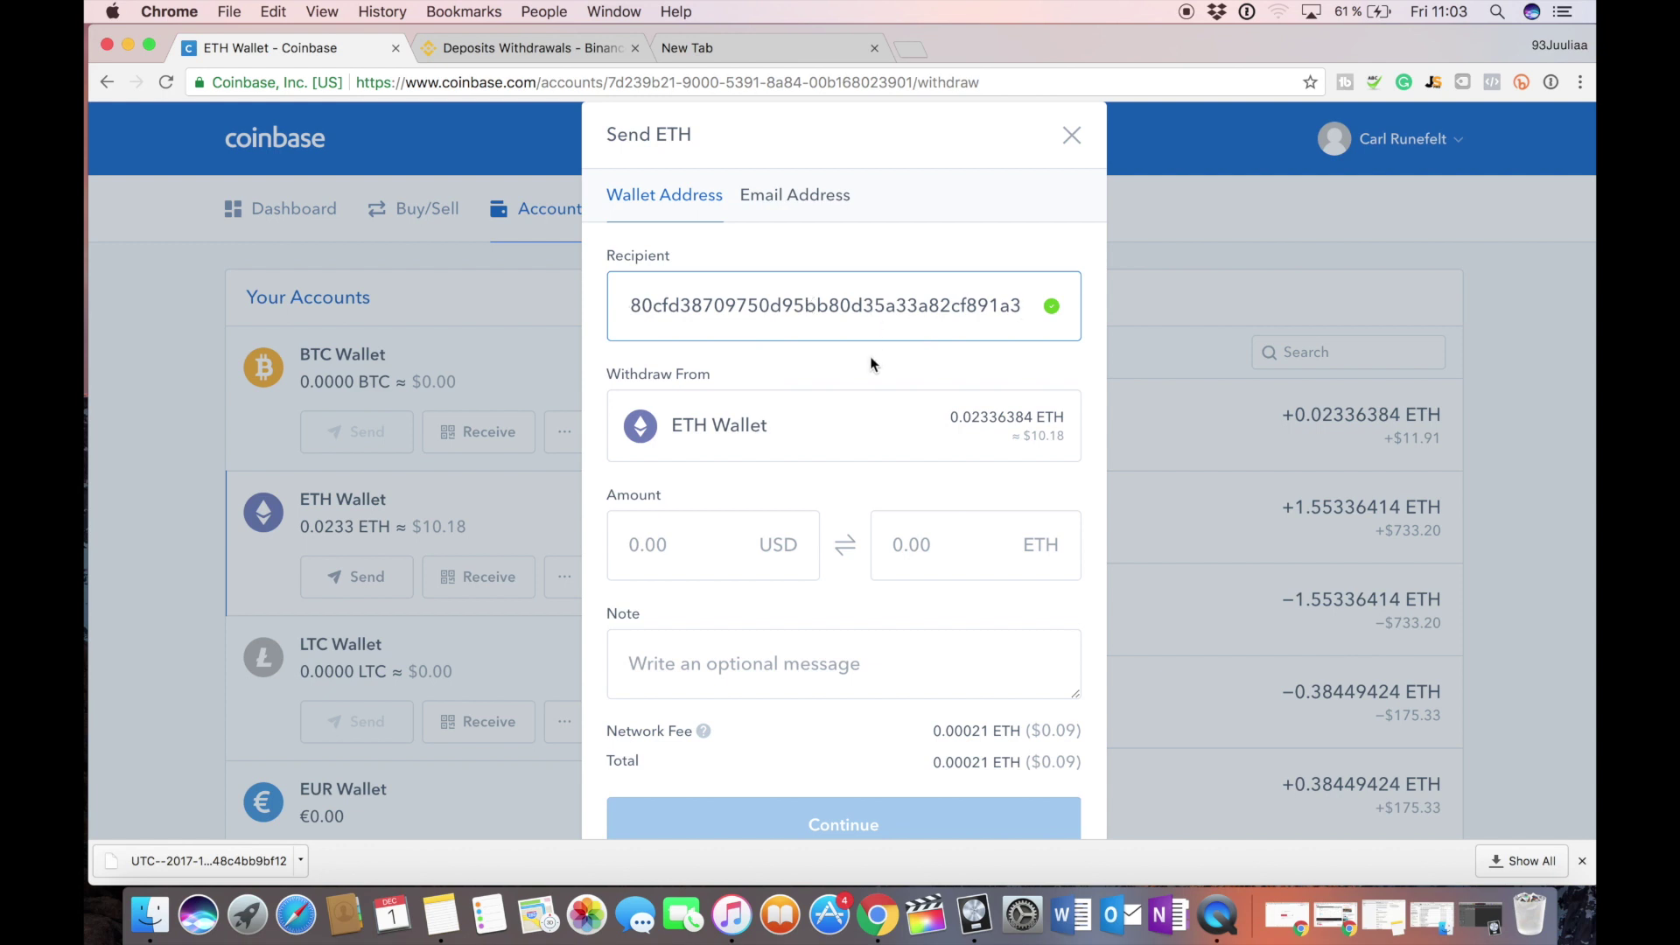
click(869, 355)
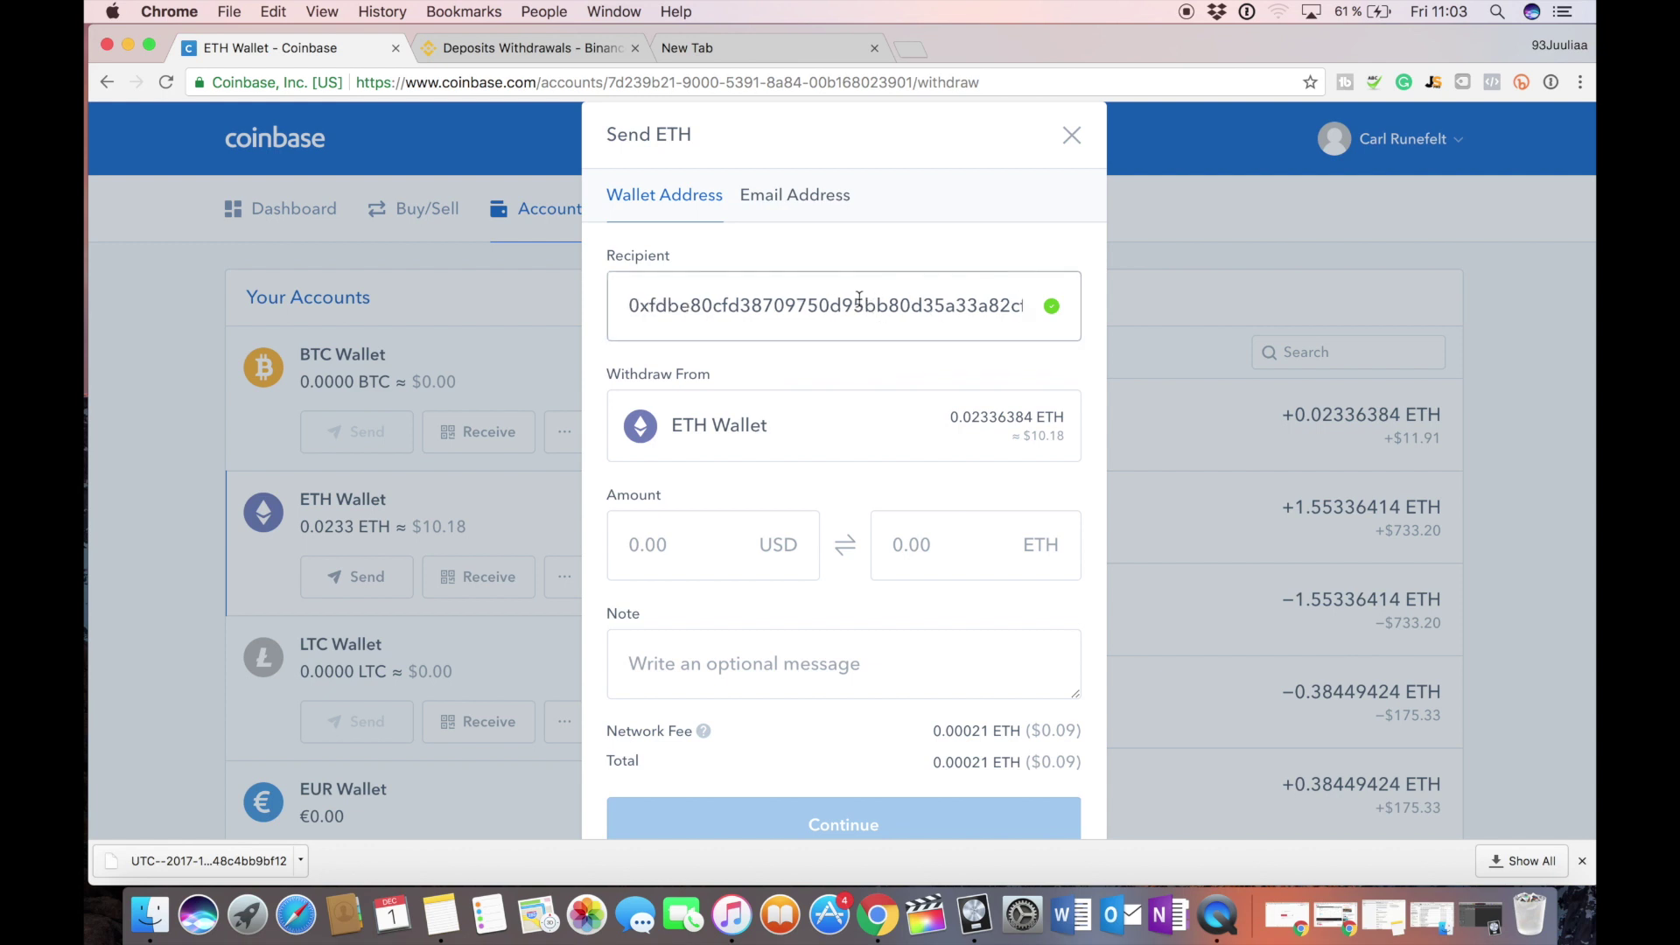
scroll(857, 379, down, 2)
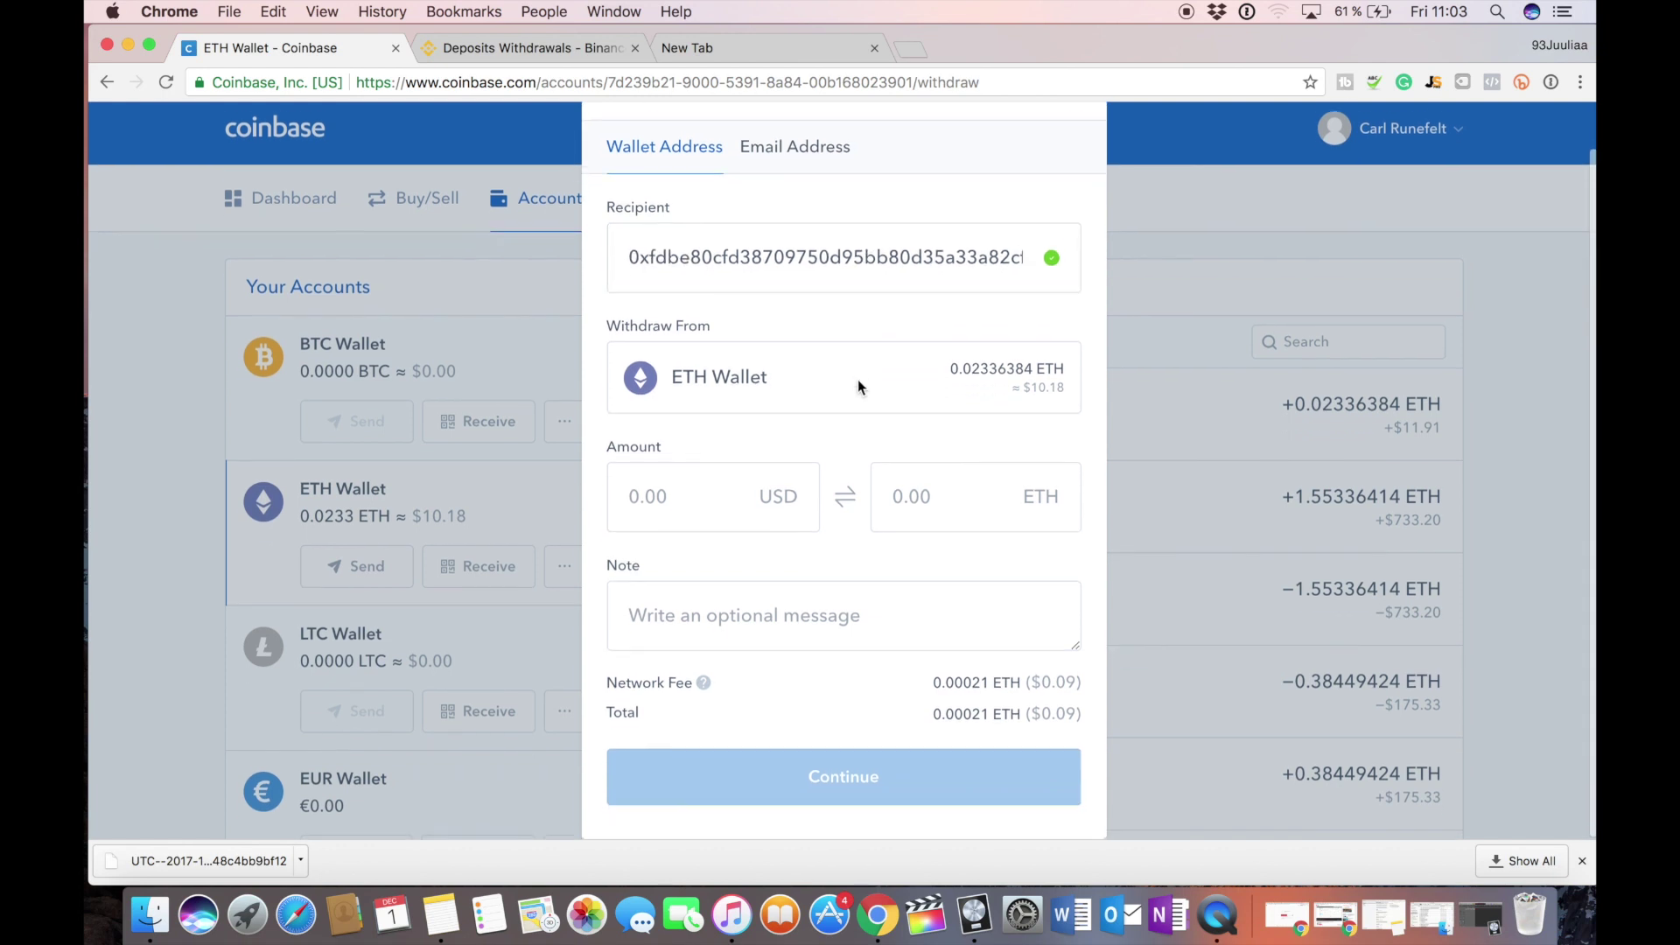
Send the maximum ETH balance and return to Binance's Deposits & Withdrawals page.
click(723, 492)
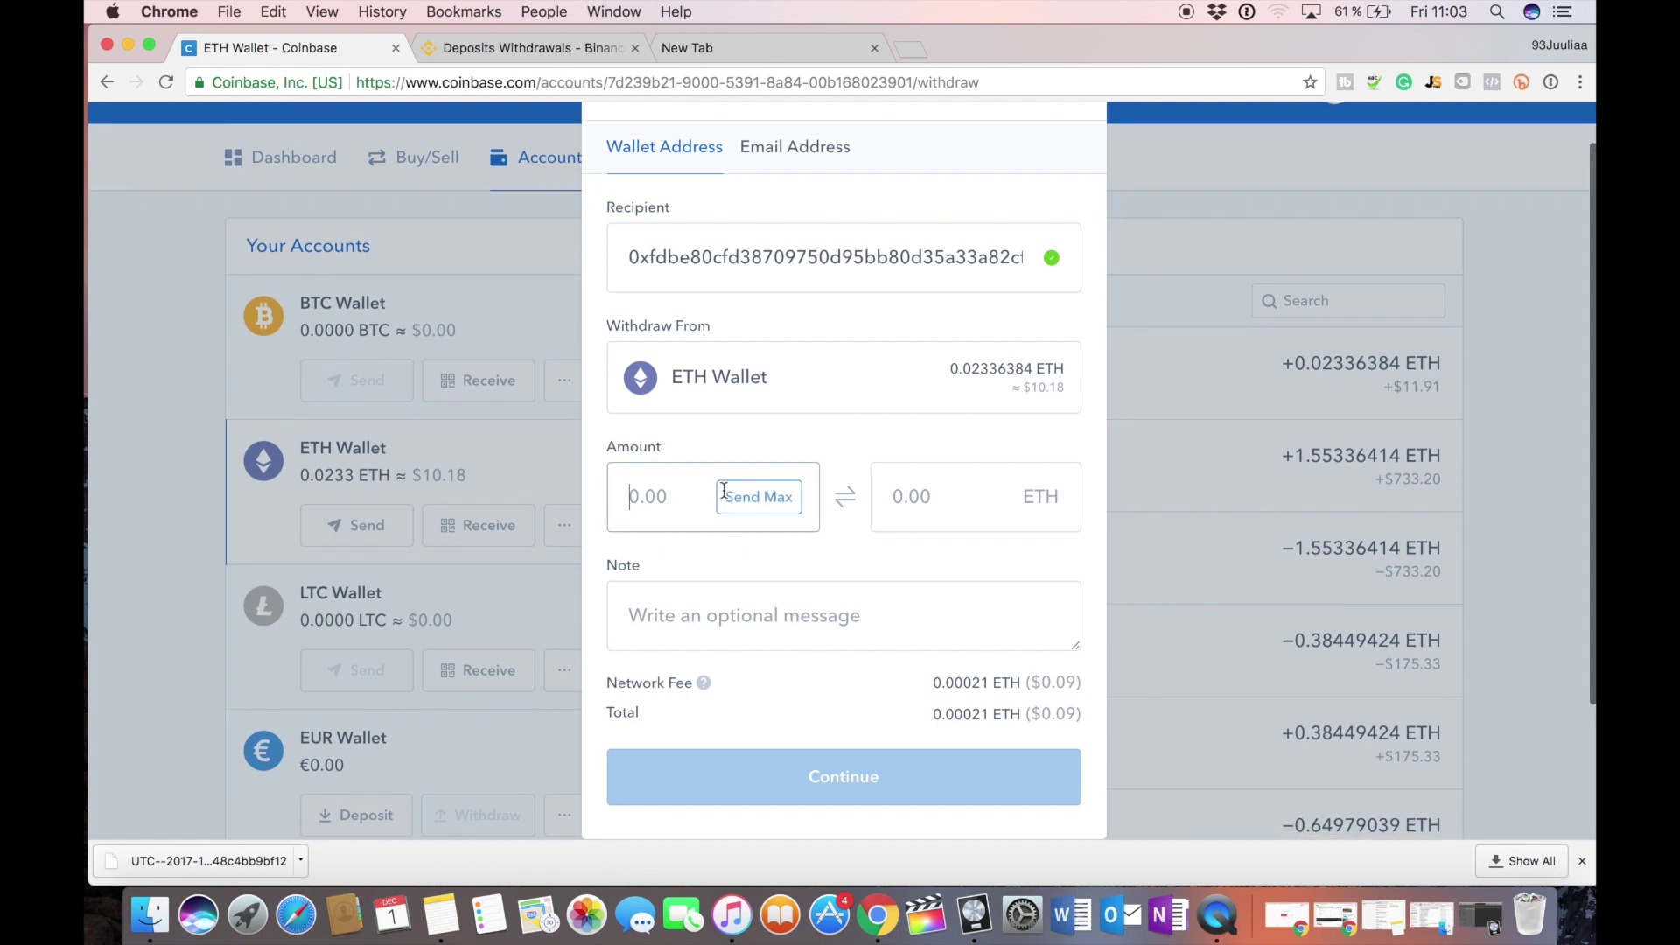
click(768, 499)
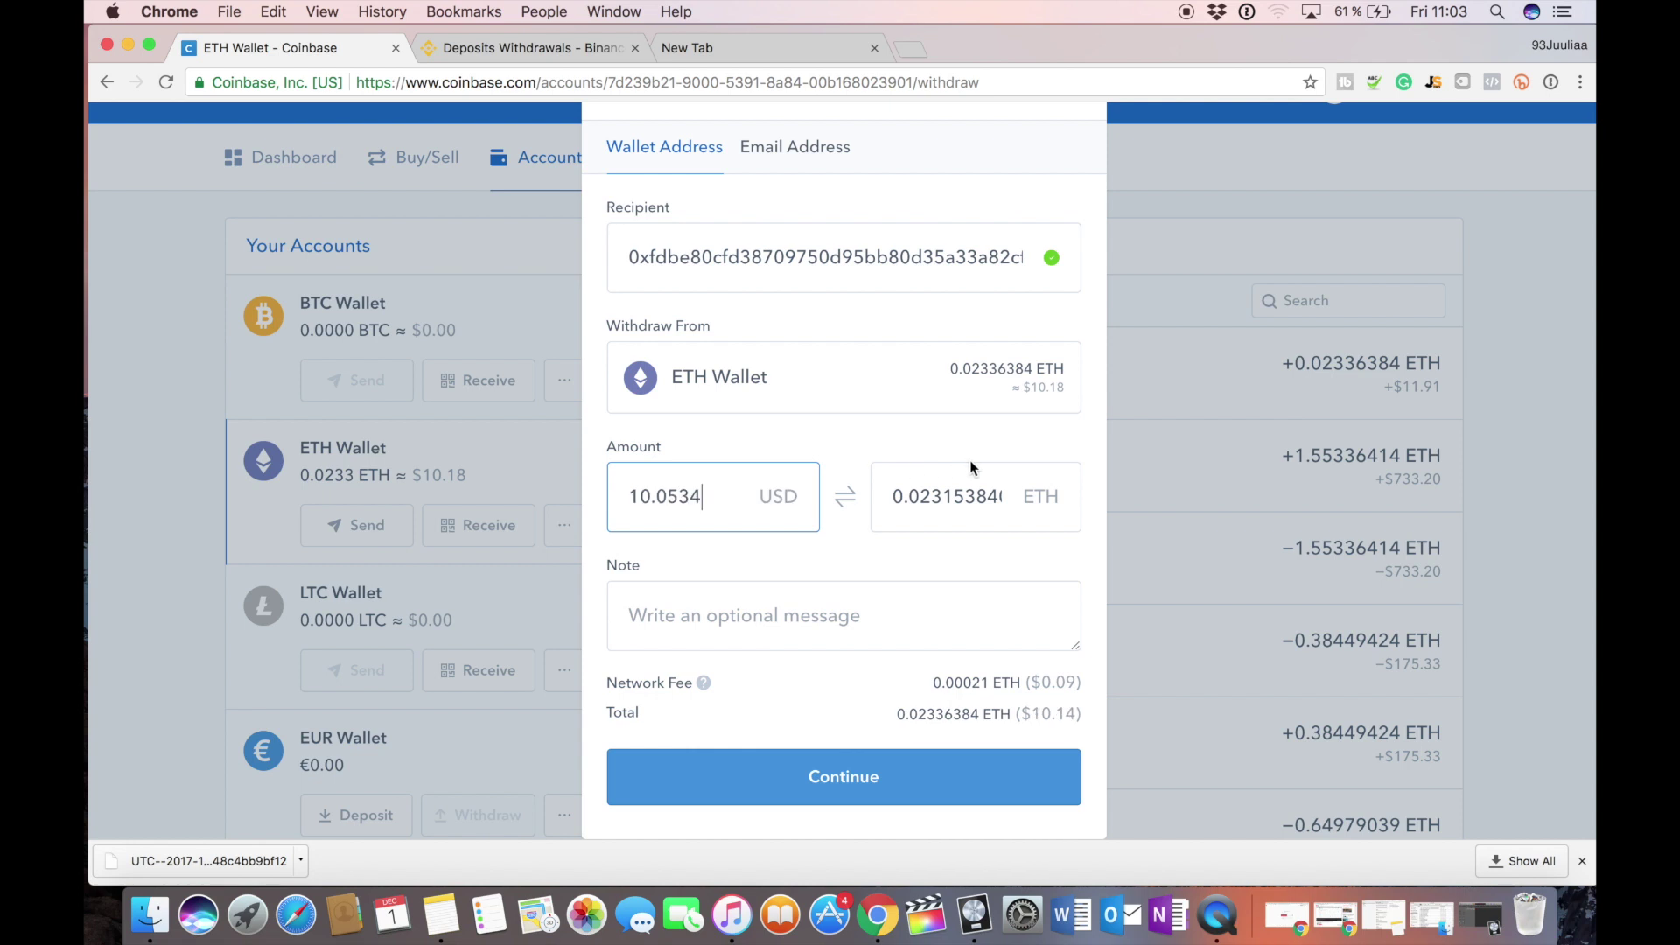
scroll(971, 468, down, 1)
scroll(971, 468, down, 1)
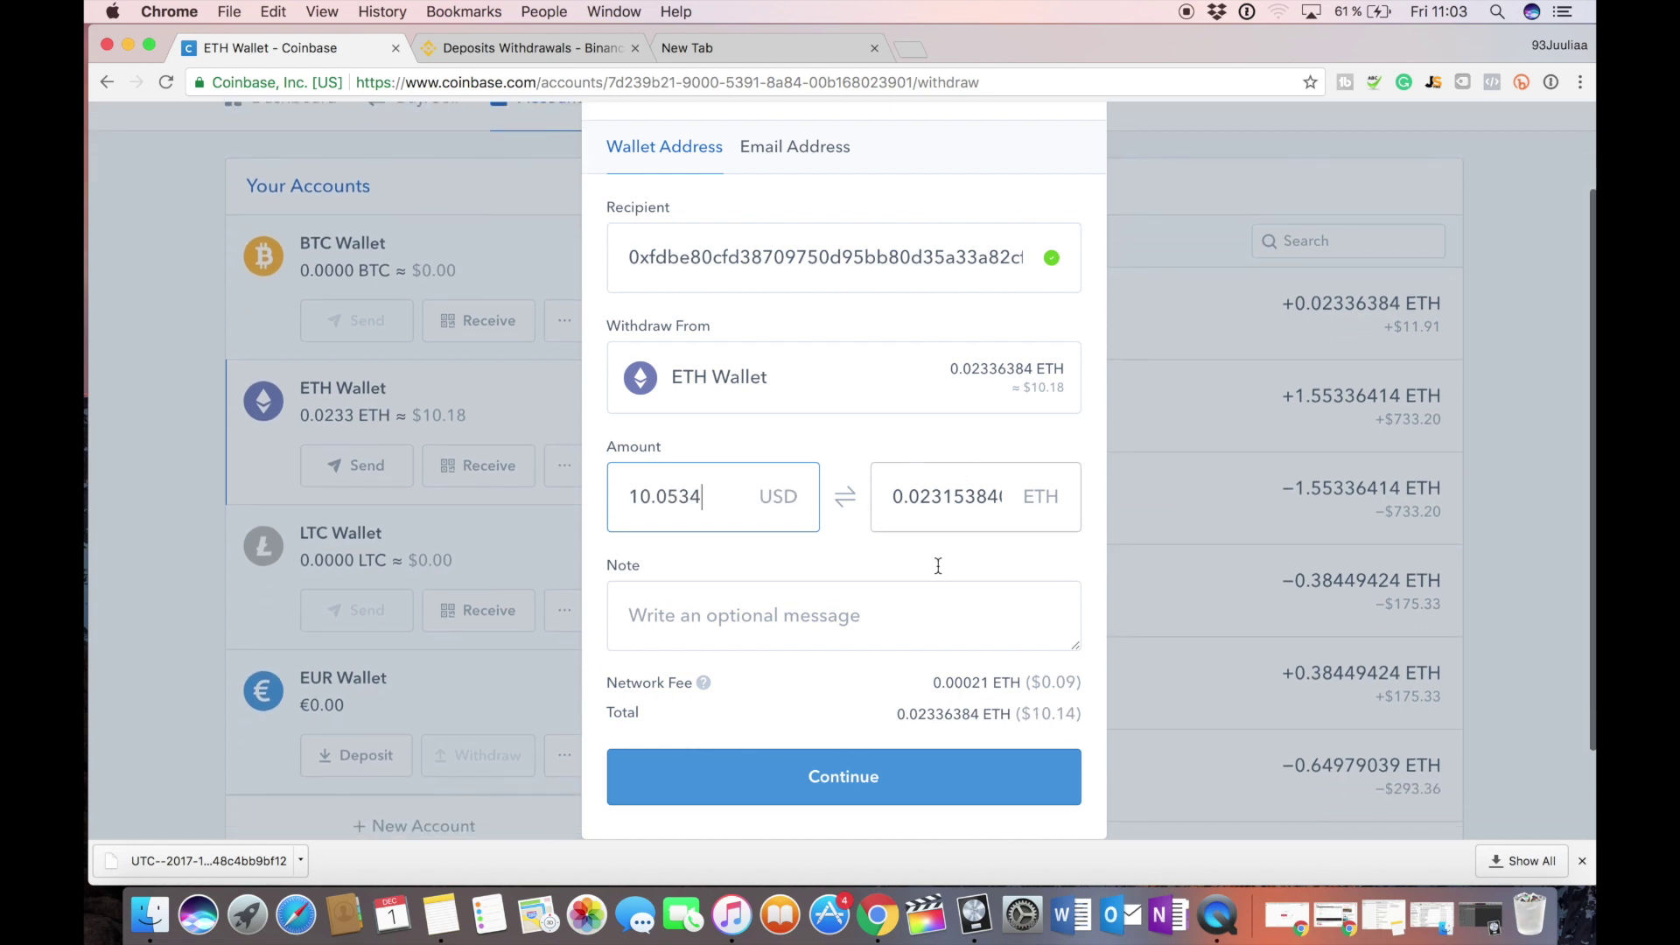
click(863, 776)
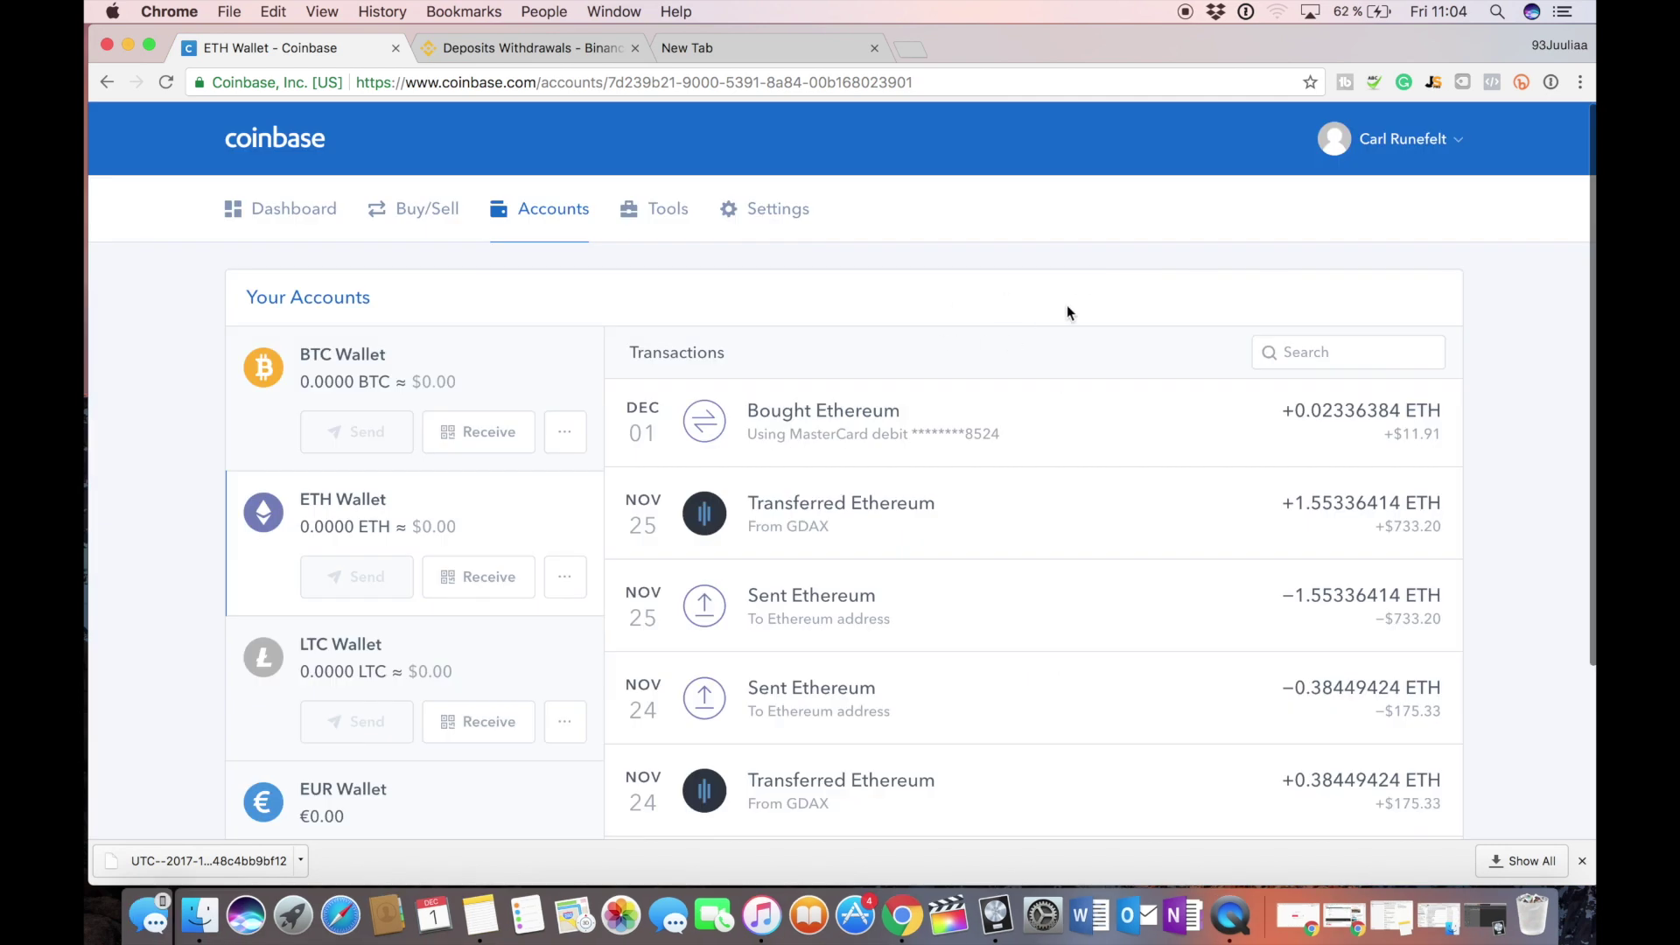
scroll(1067, 307, down, 2)
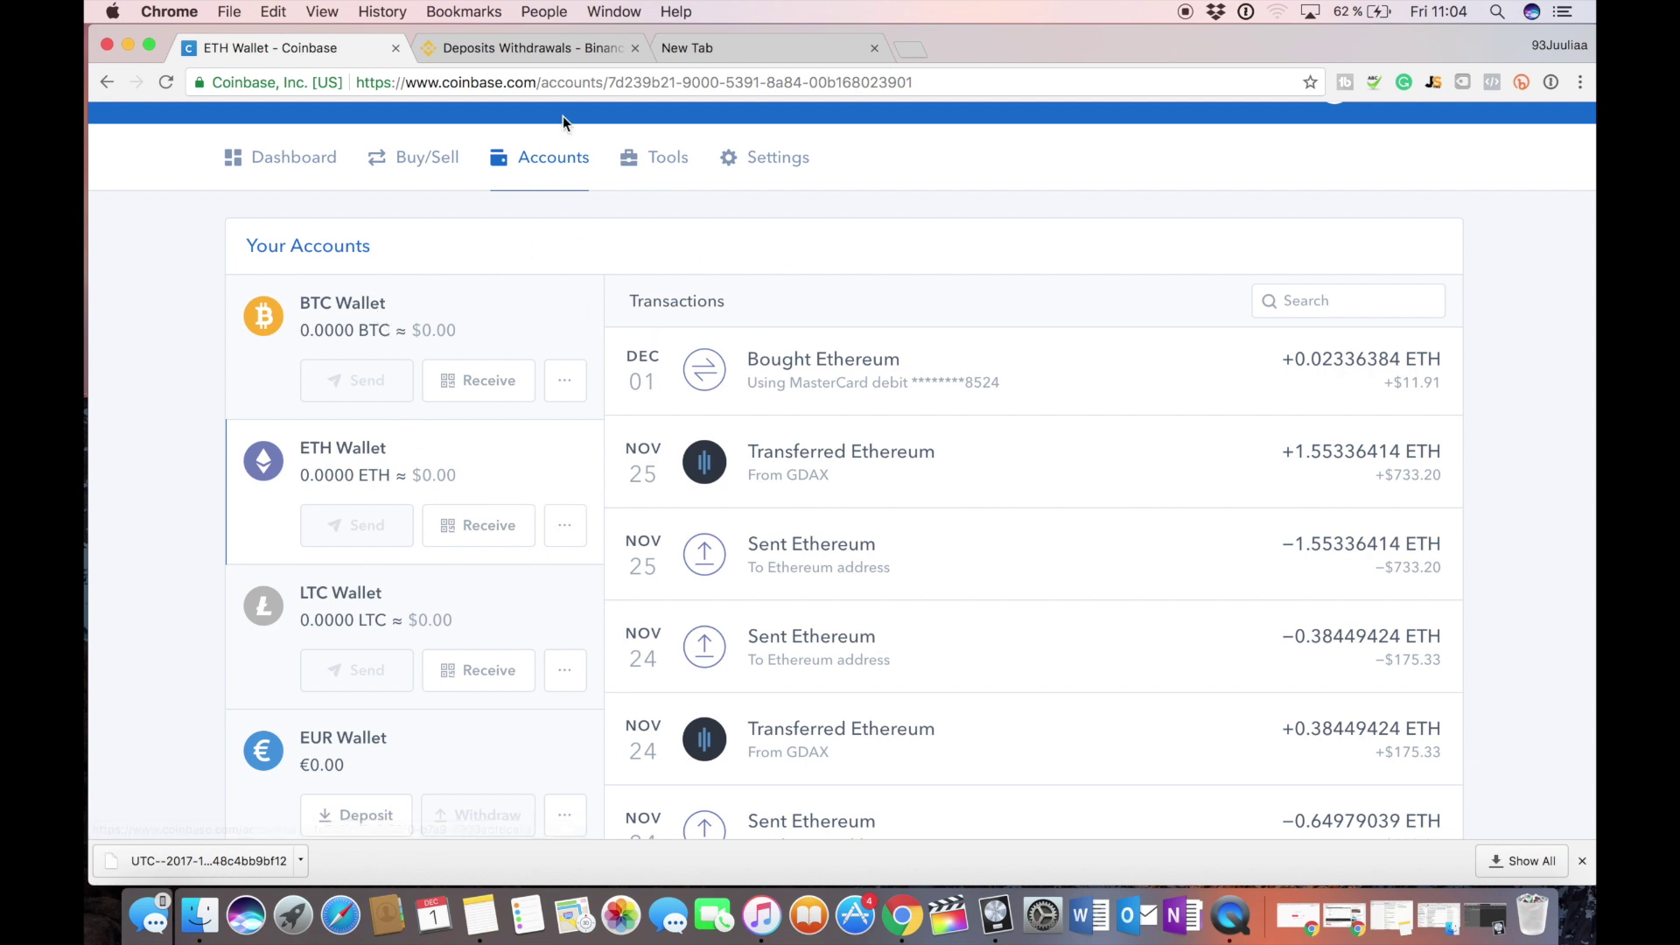
click(549, 48)
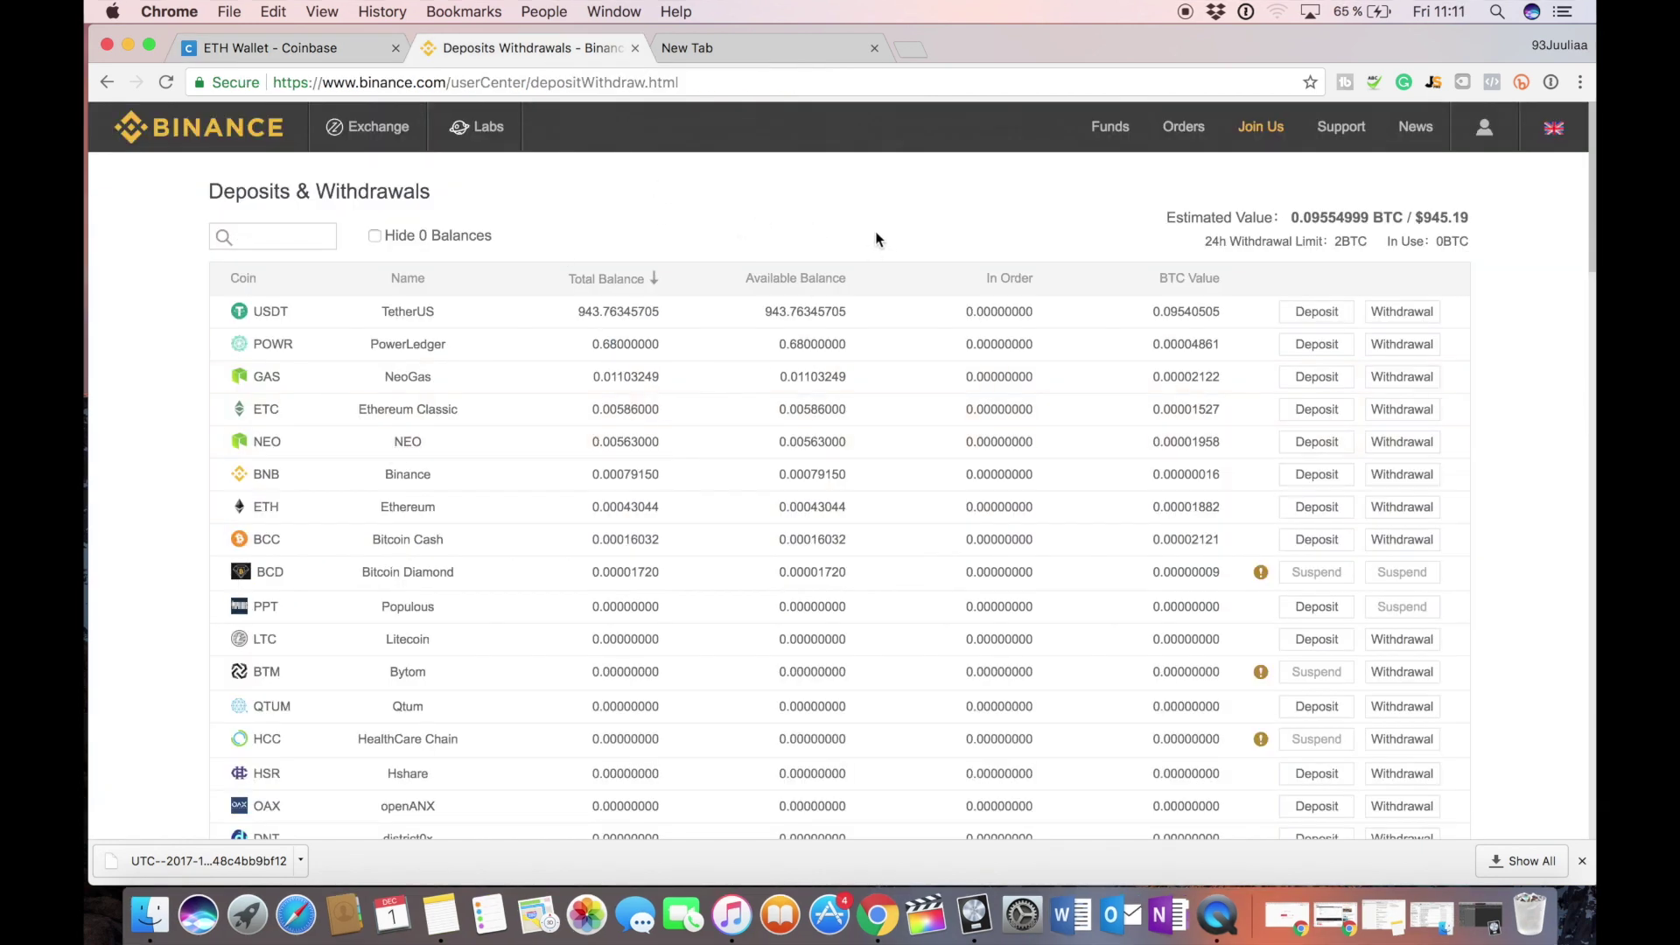
Check in History that the 0.02315384 ETH deposit reached 35/30 confirmations, then go back to balances.
scroll(1163, 261, down, 10)
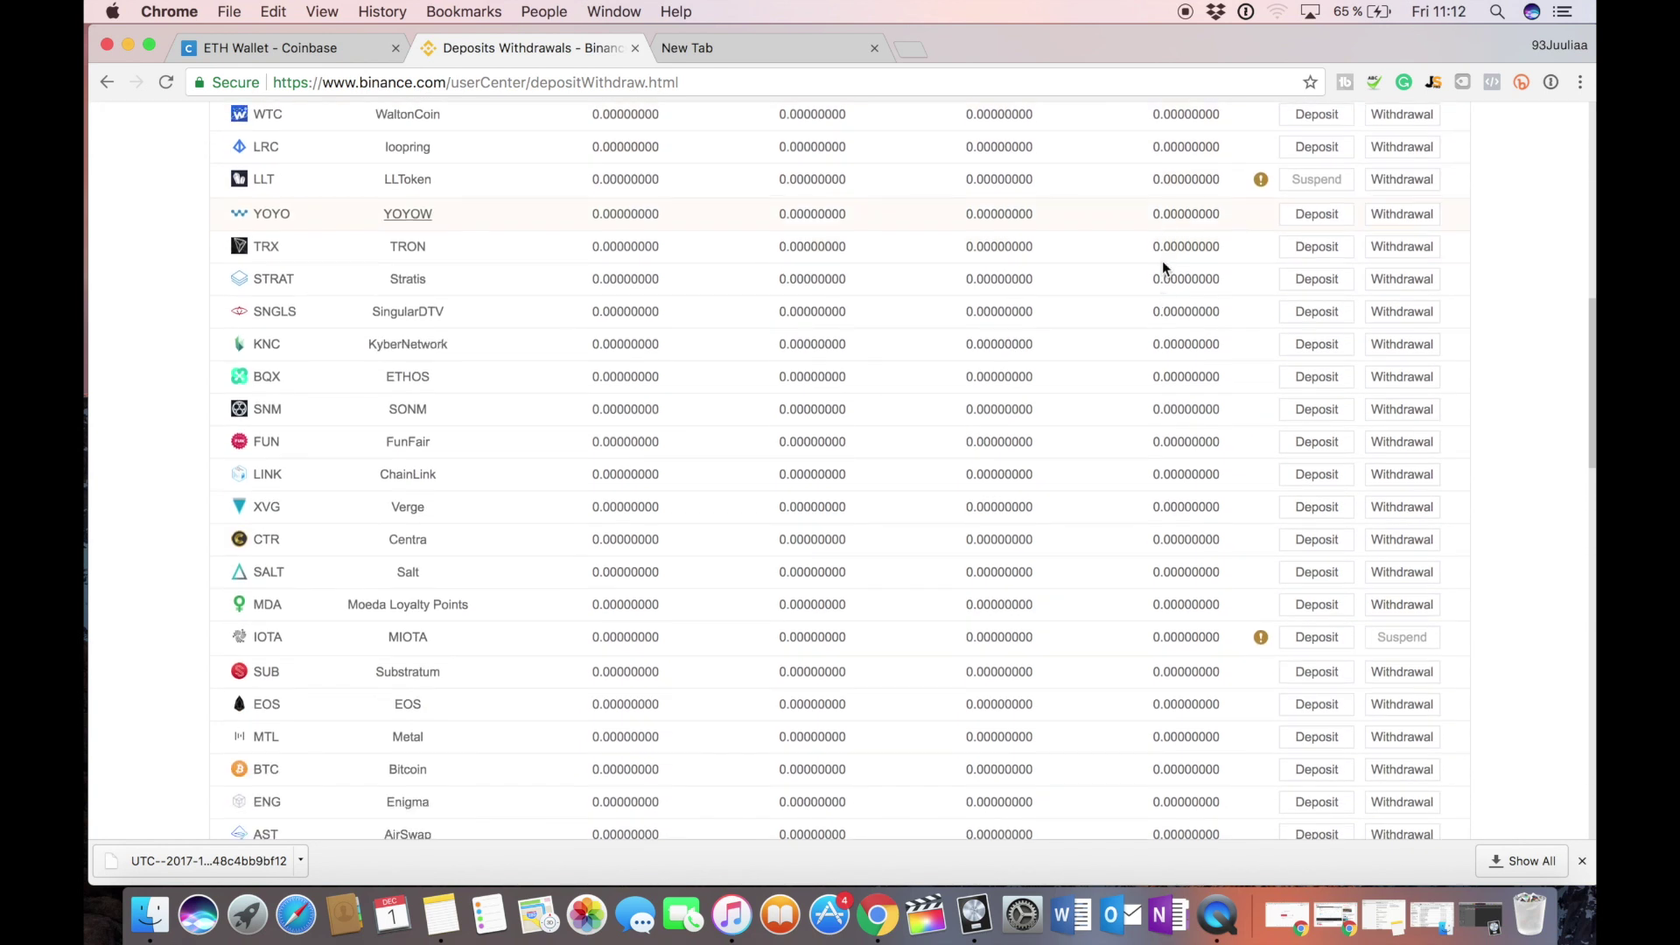
scroll(1162, 261, down, 10)
scroll(1162, 260, up, 20)
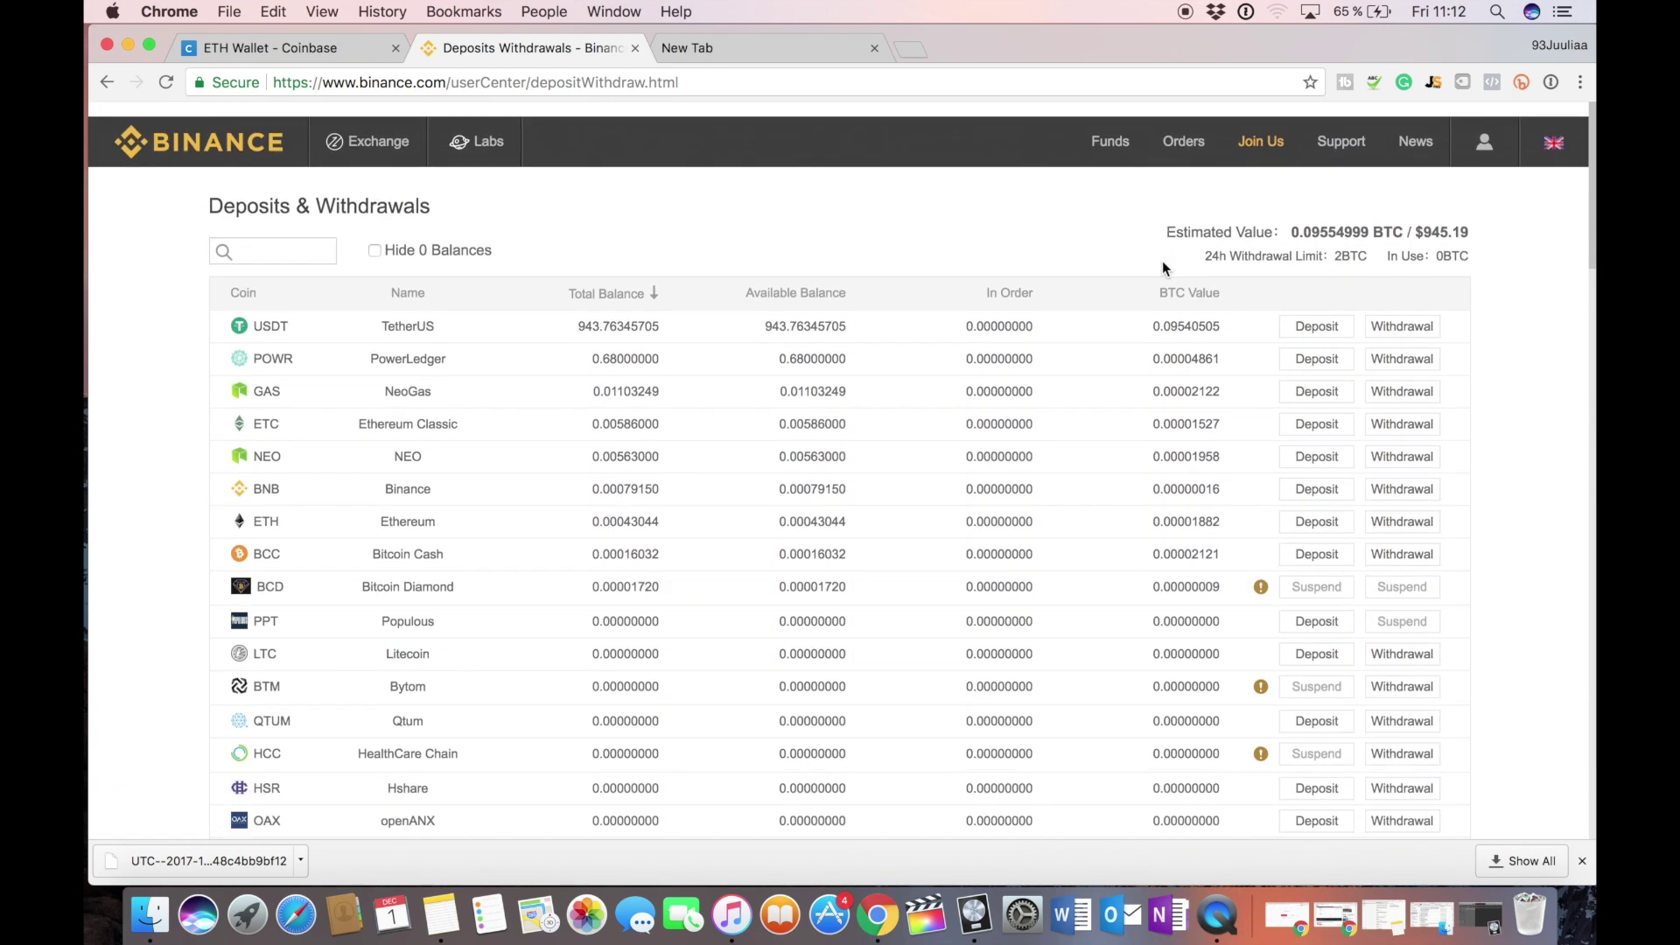
scroll(874, 206, down, 10)
scroll(873, 206, up, 10)
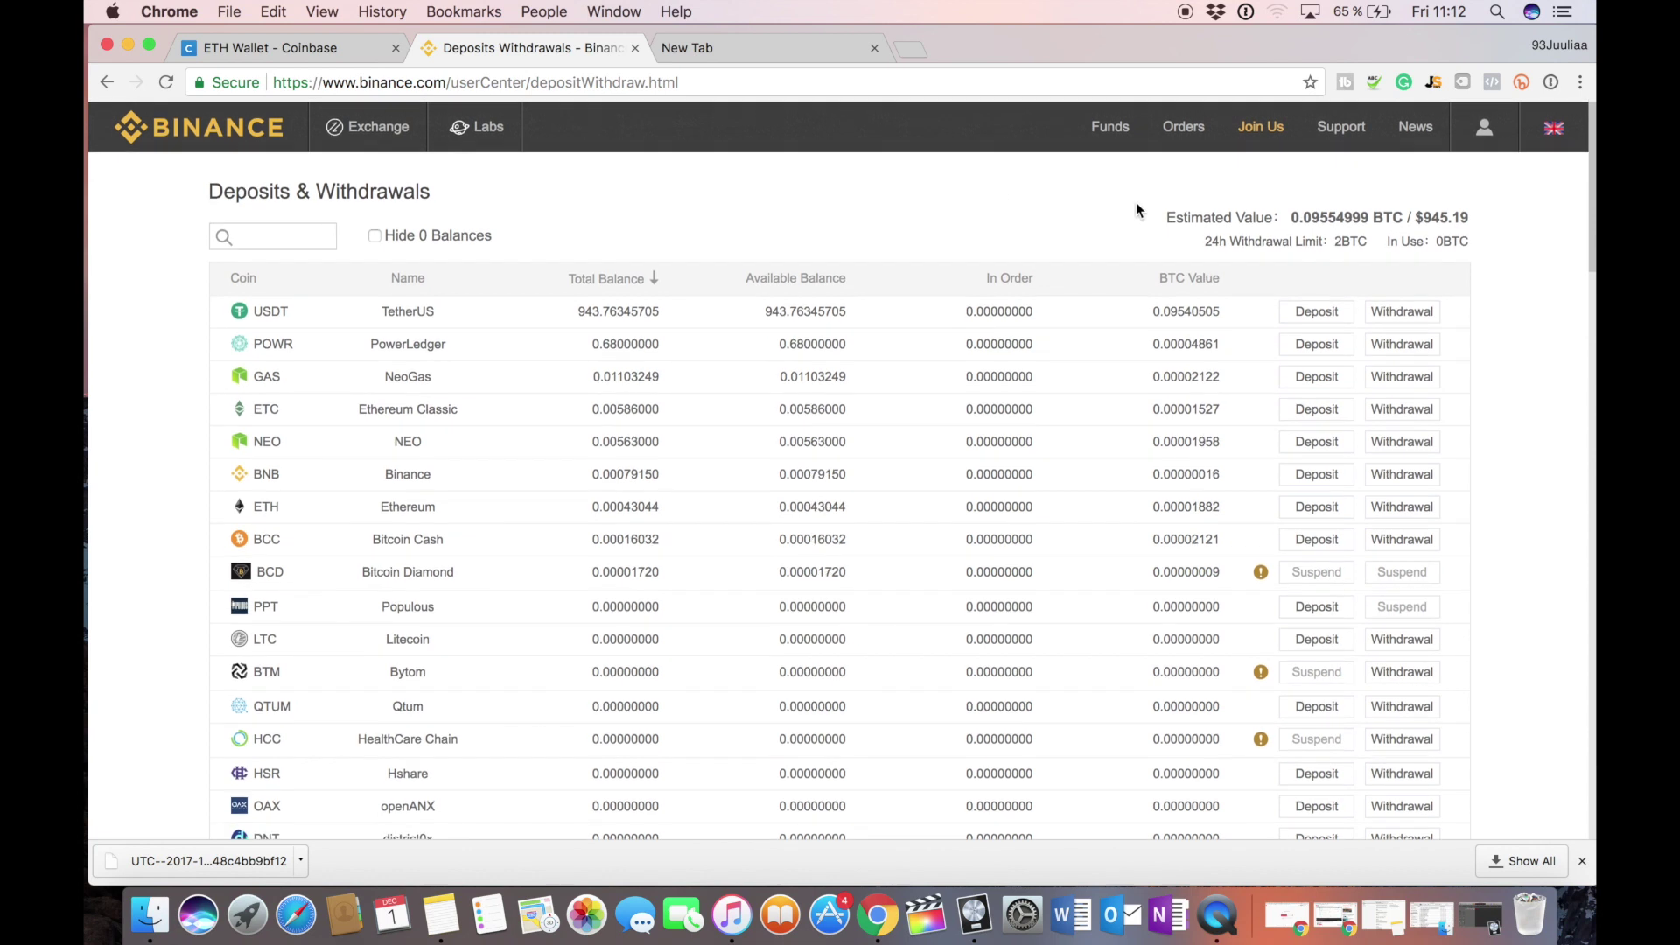
mouse_move(1108, 130)
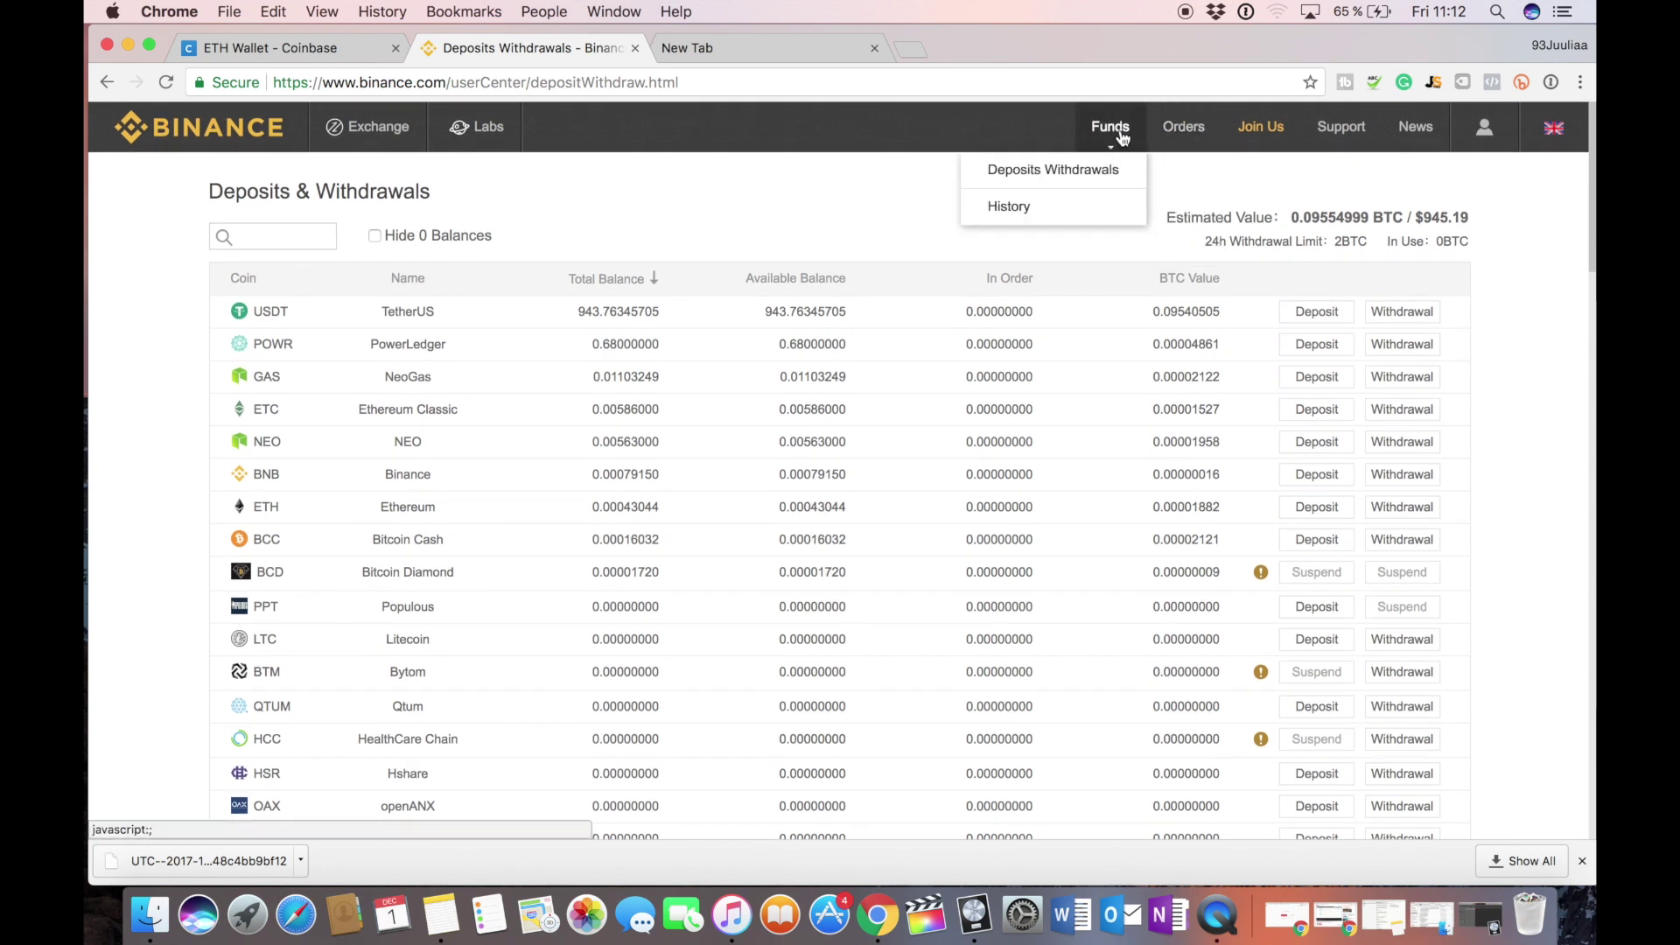
click(1018, 207)
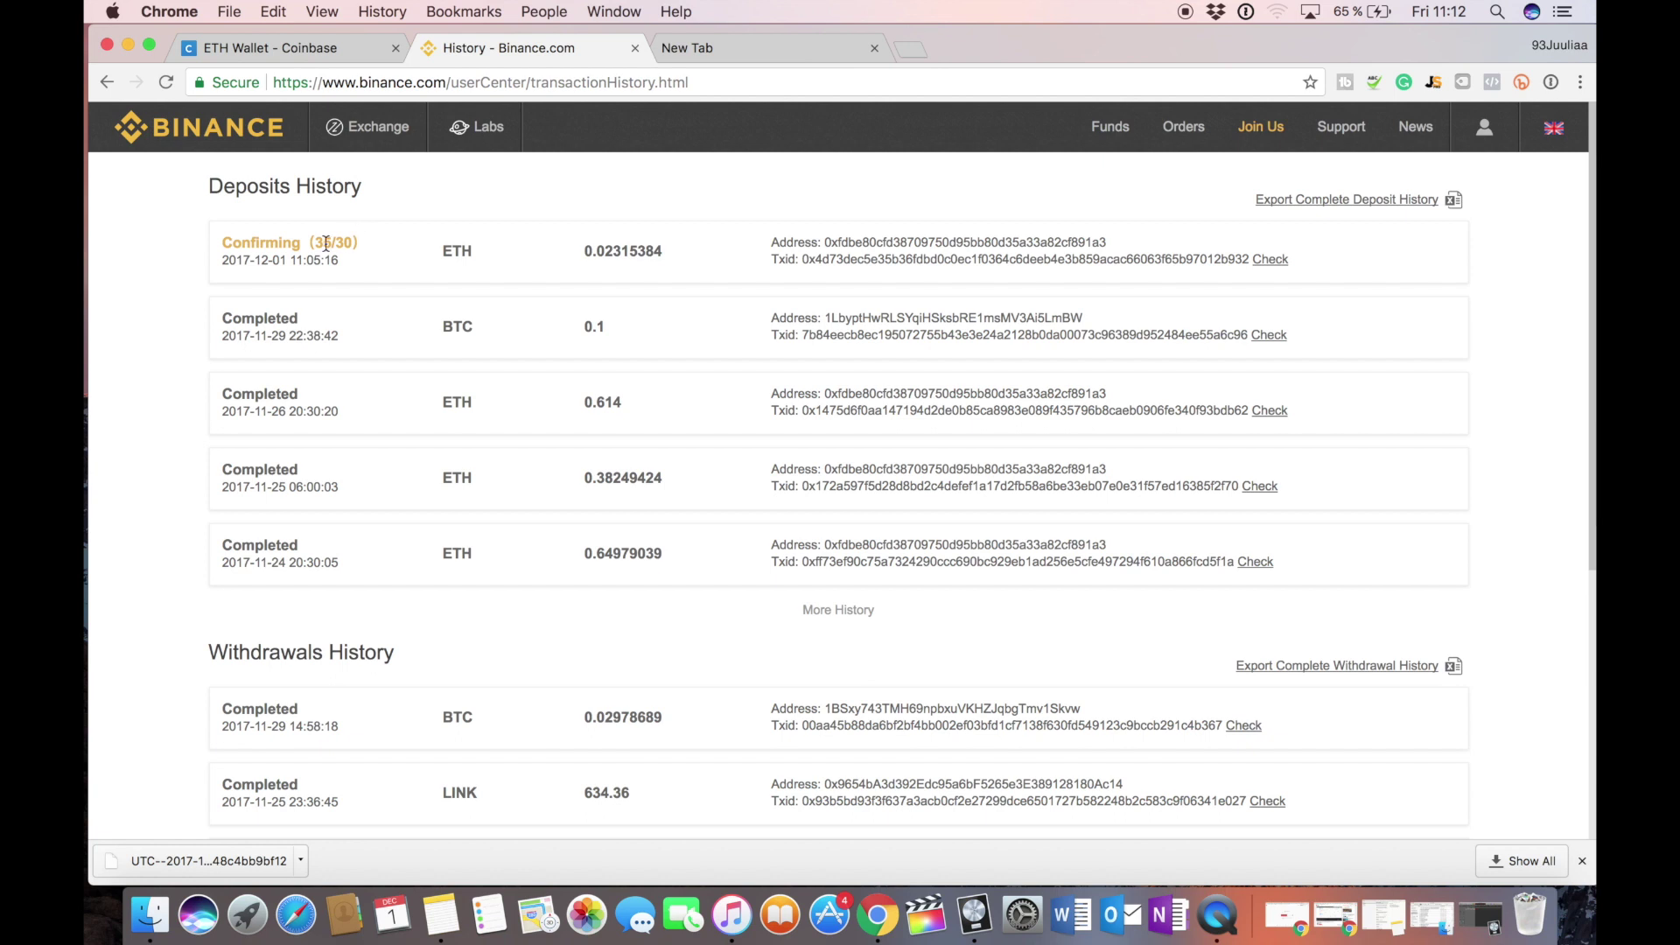
scroll(637, 262, down, 3)
scroll(638, 262, up, 3)
key(super+bracketleft)
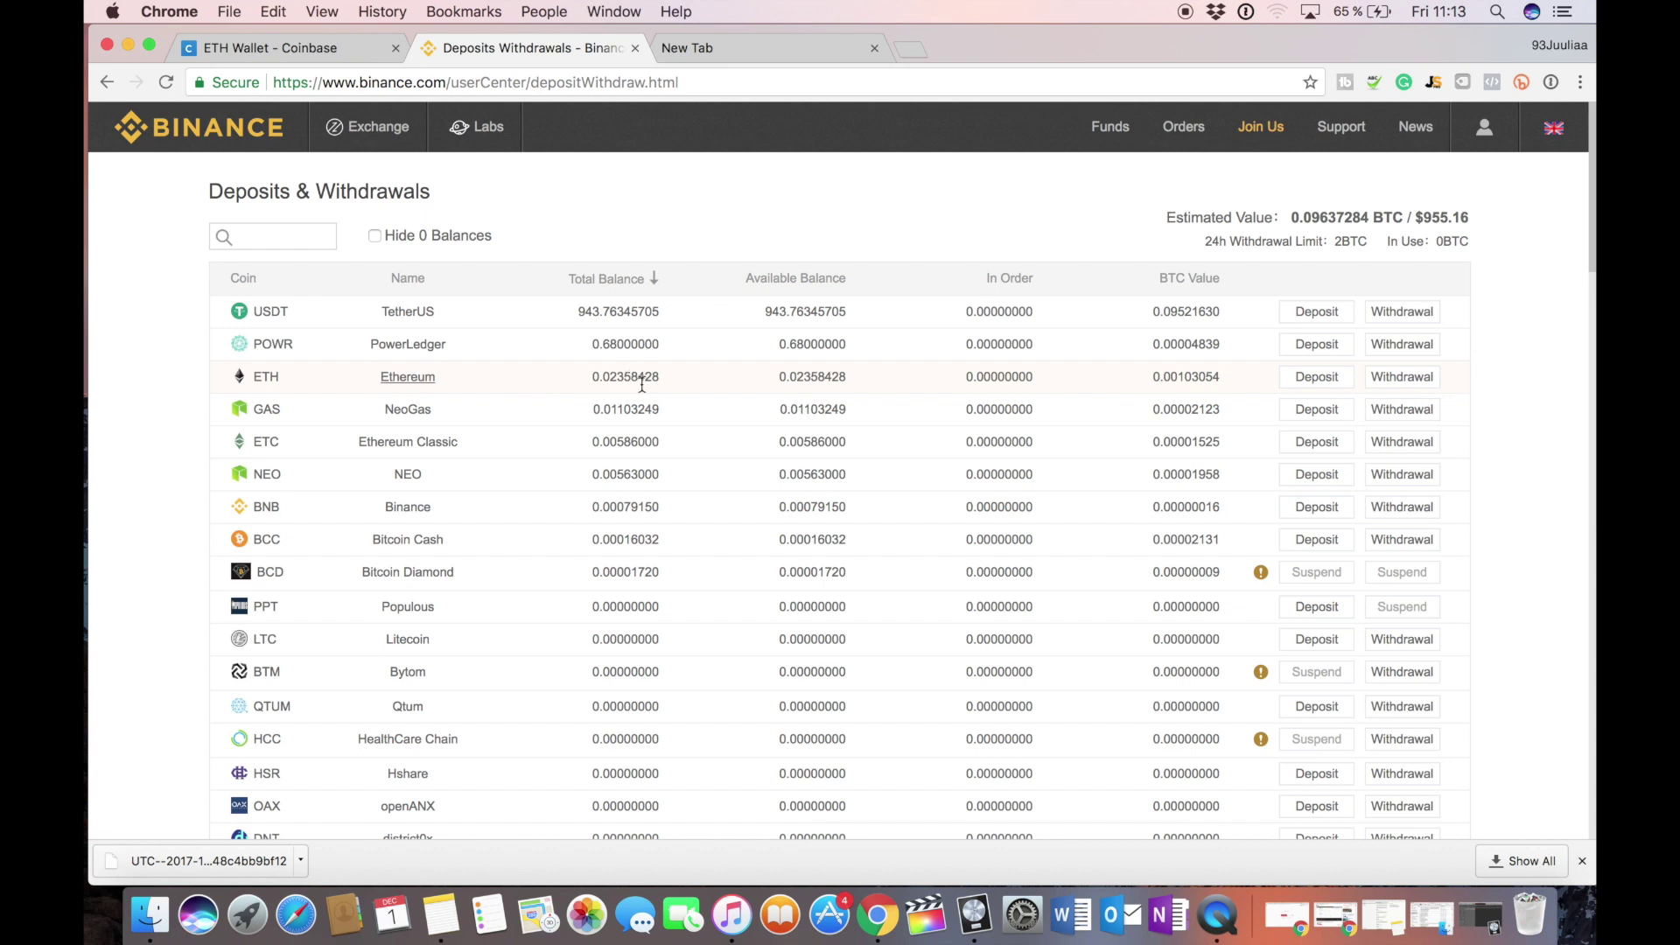
Open the Basic exchange view, filter ETH pairs by 'po', and select POWR/ETH.
mouse_move(355, 175)
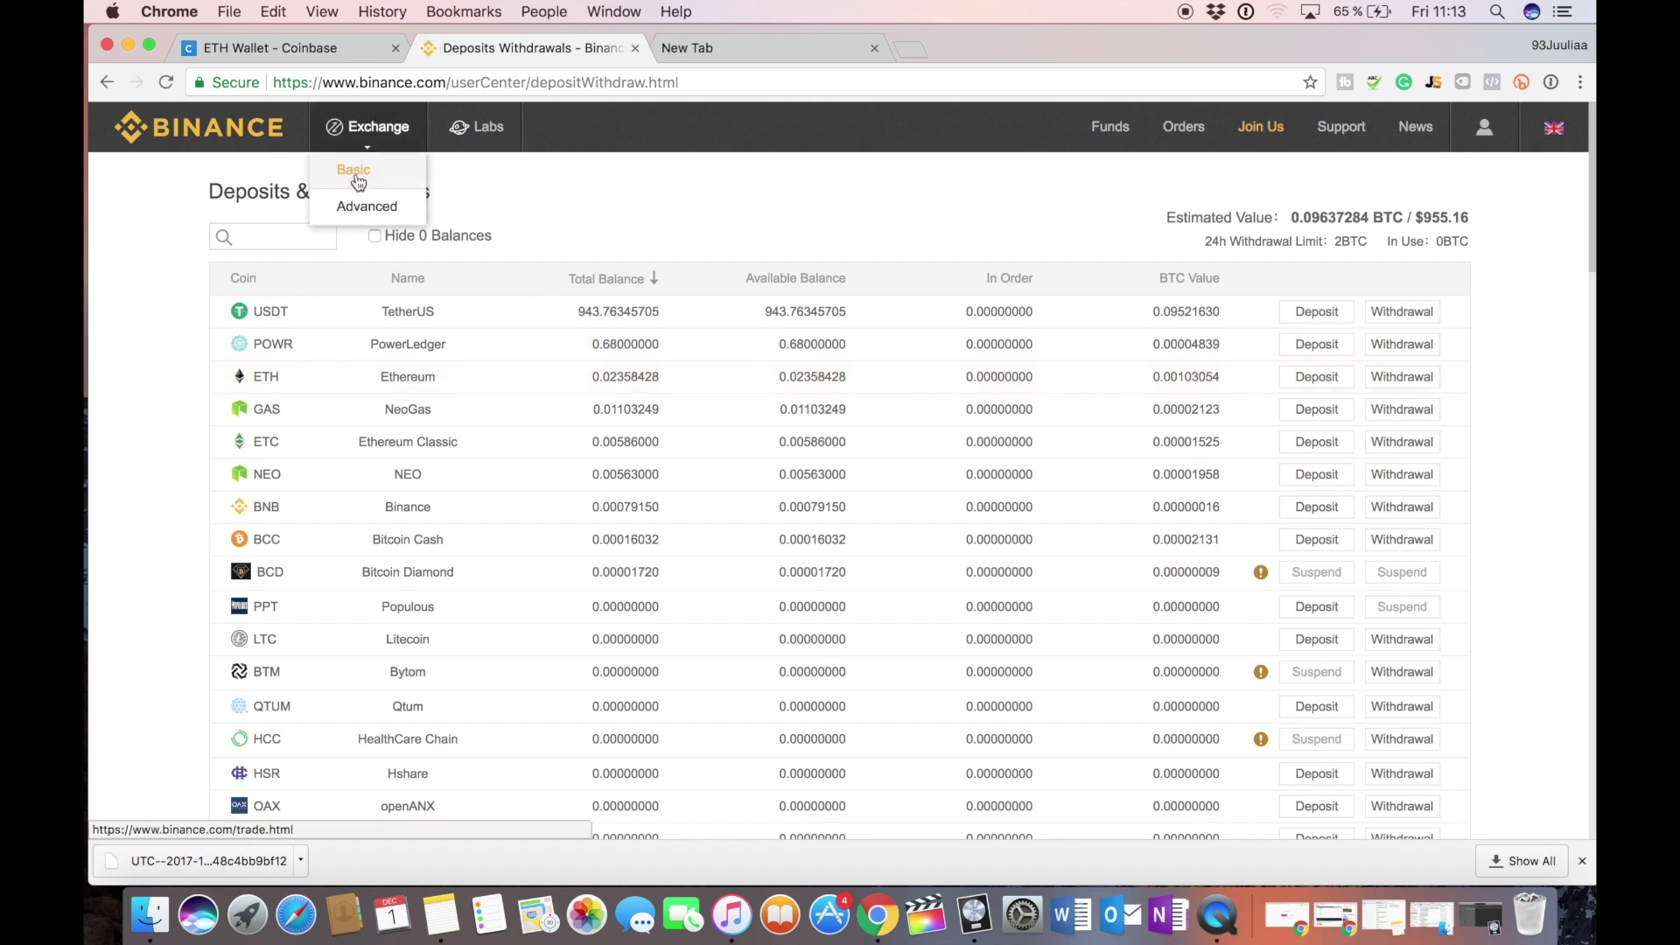
click(355, 175)
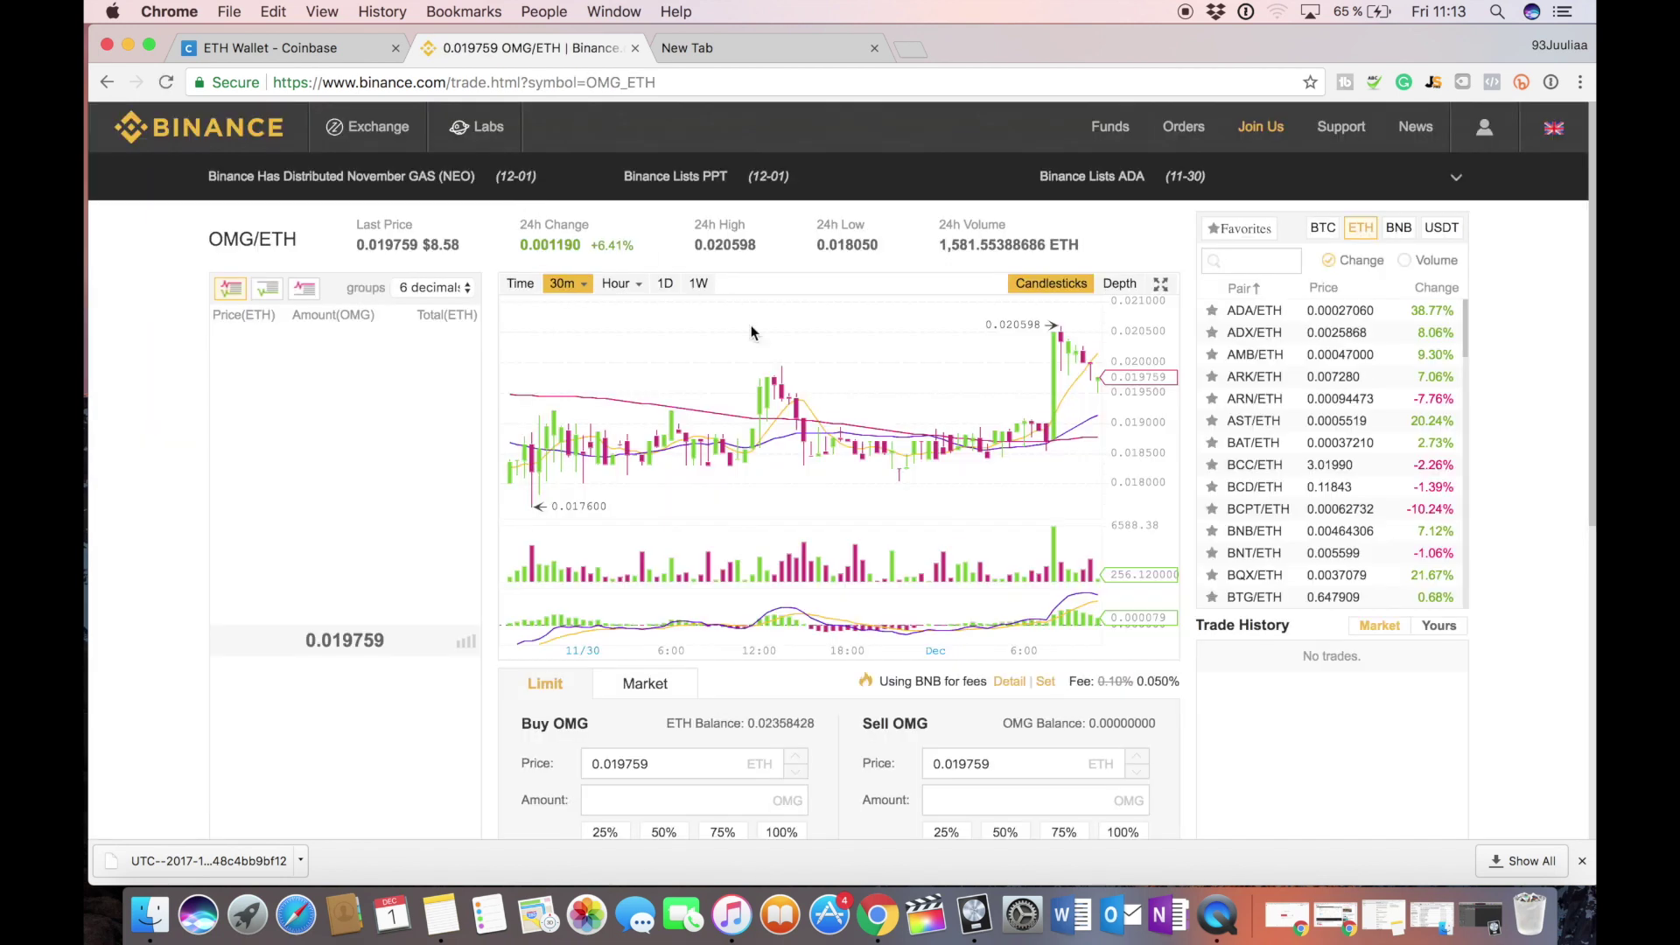
scroll(1549, 319, down, 1)
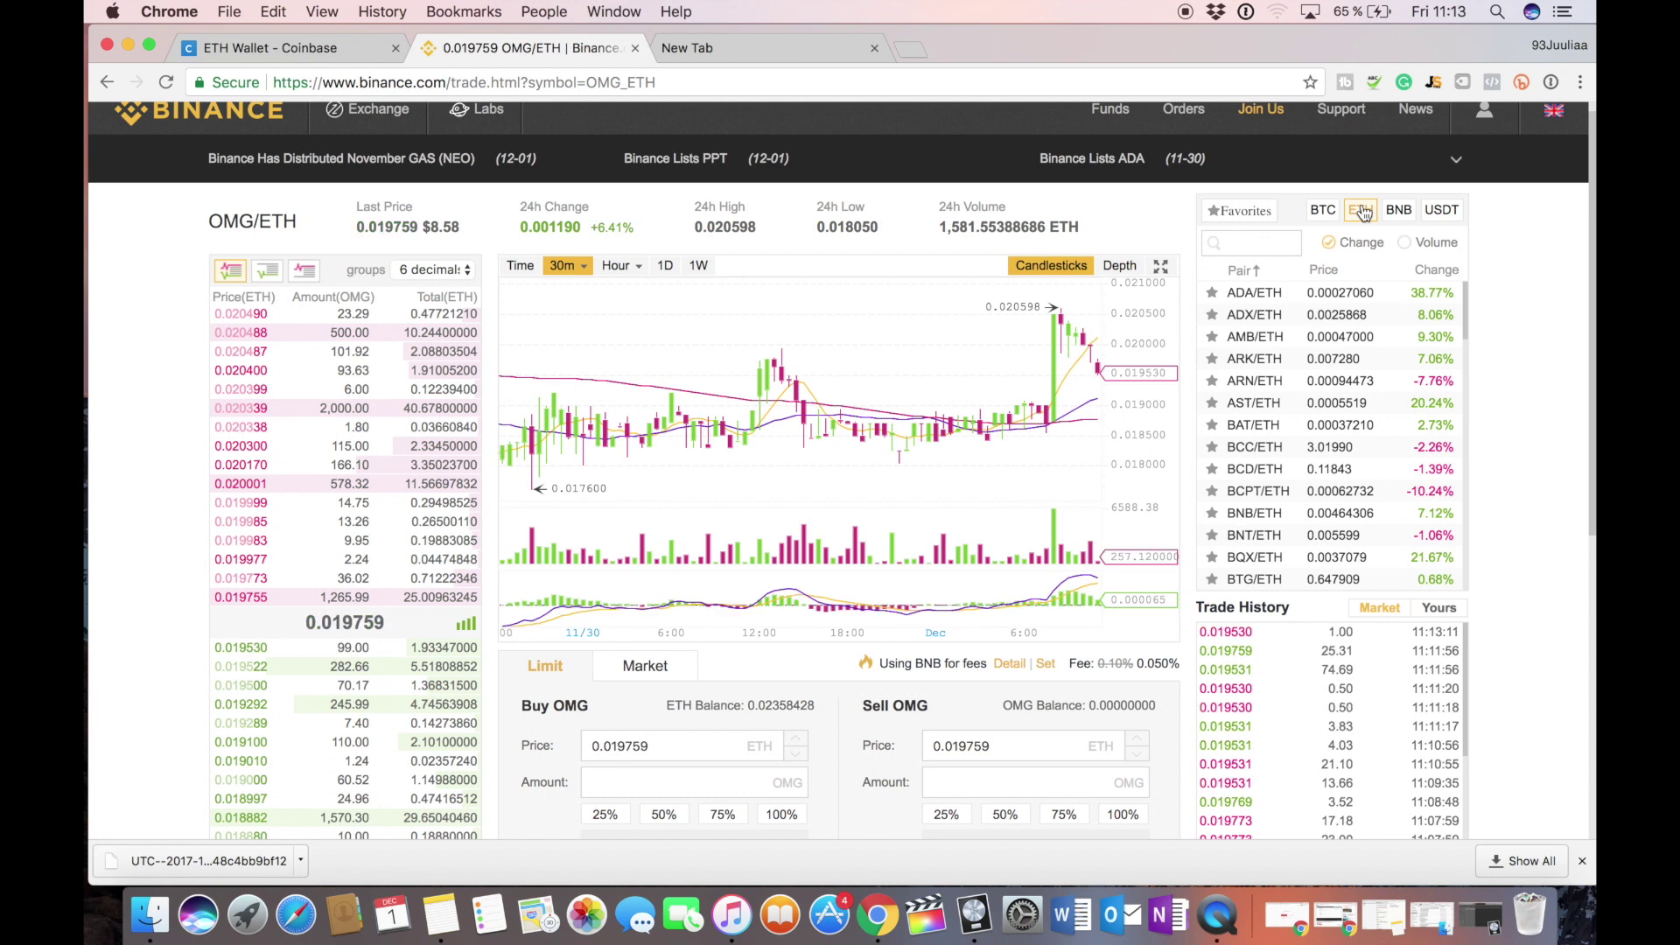
click(1241, 245)
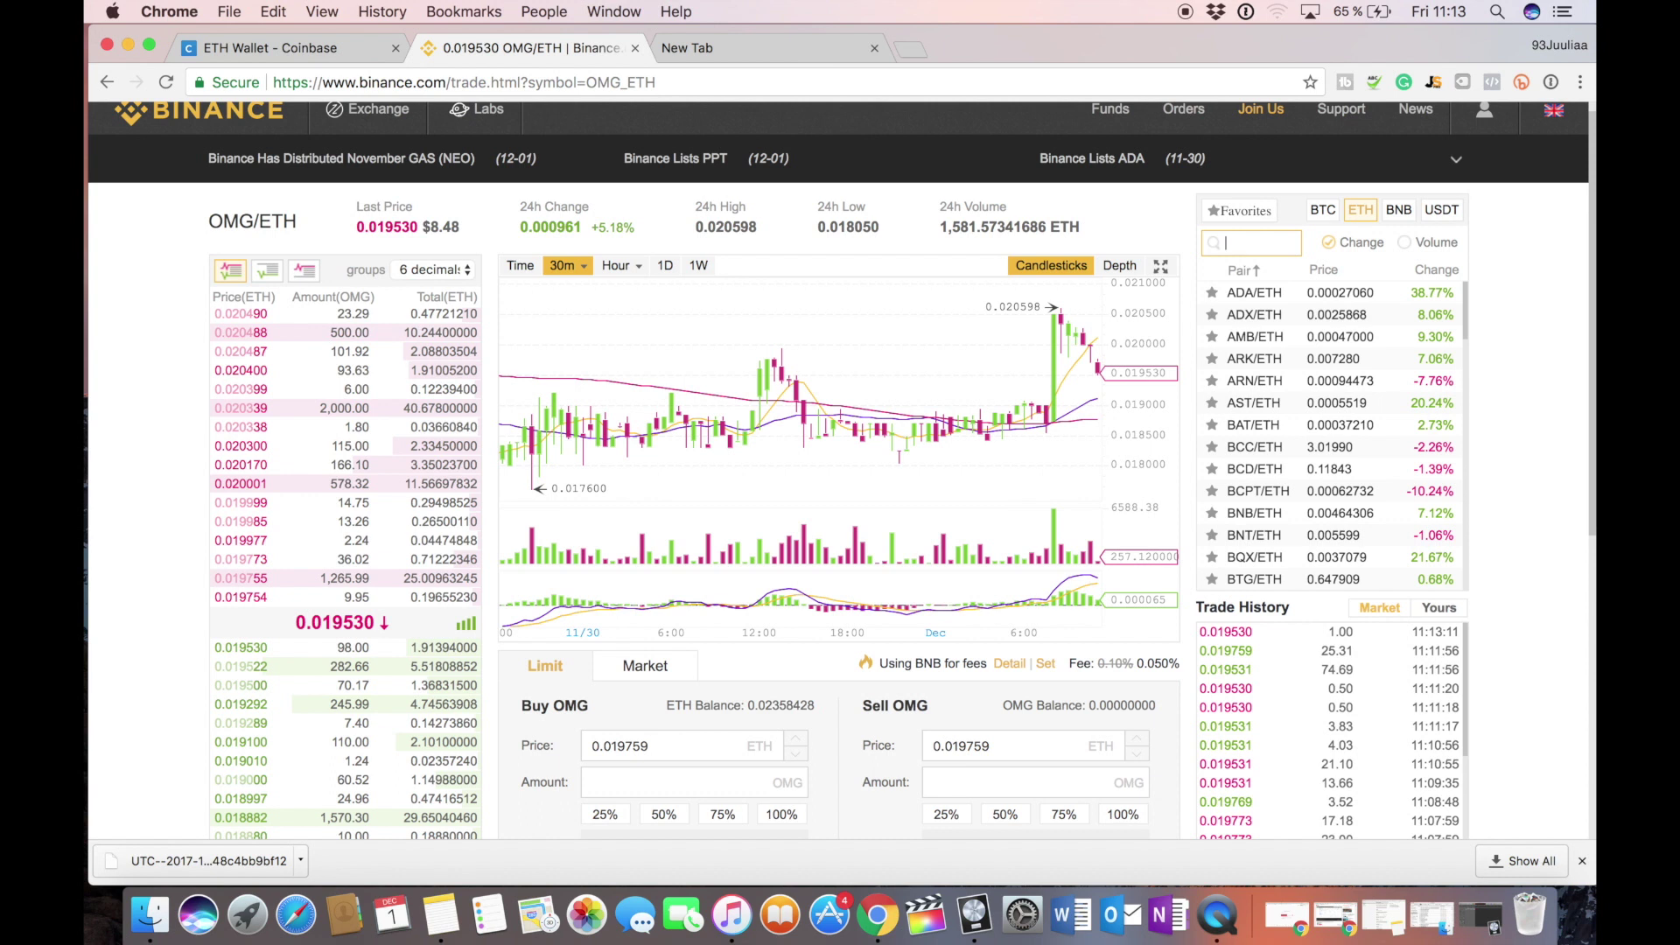
text(po)
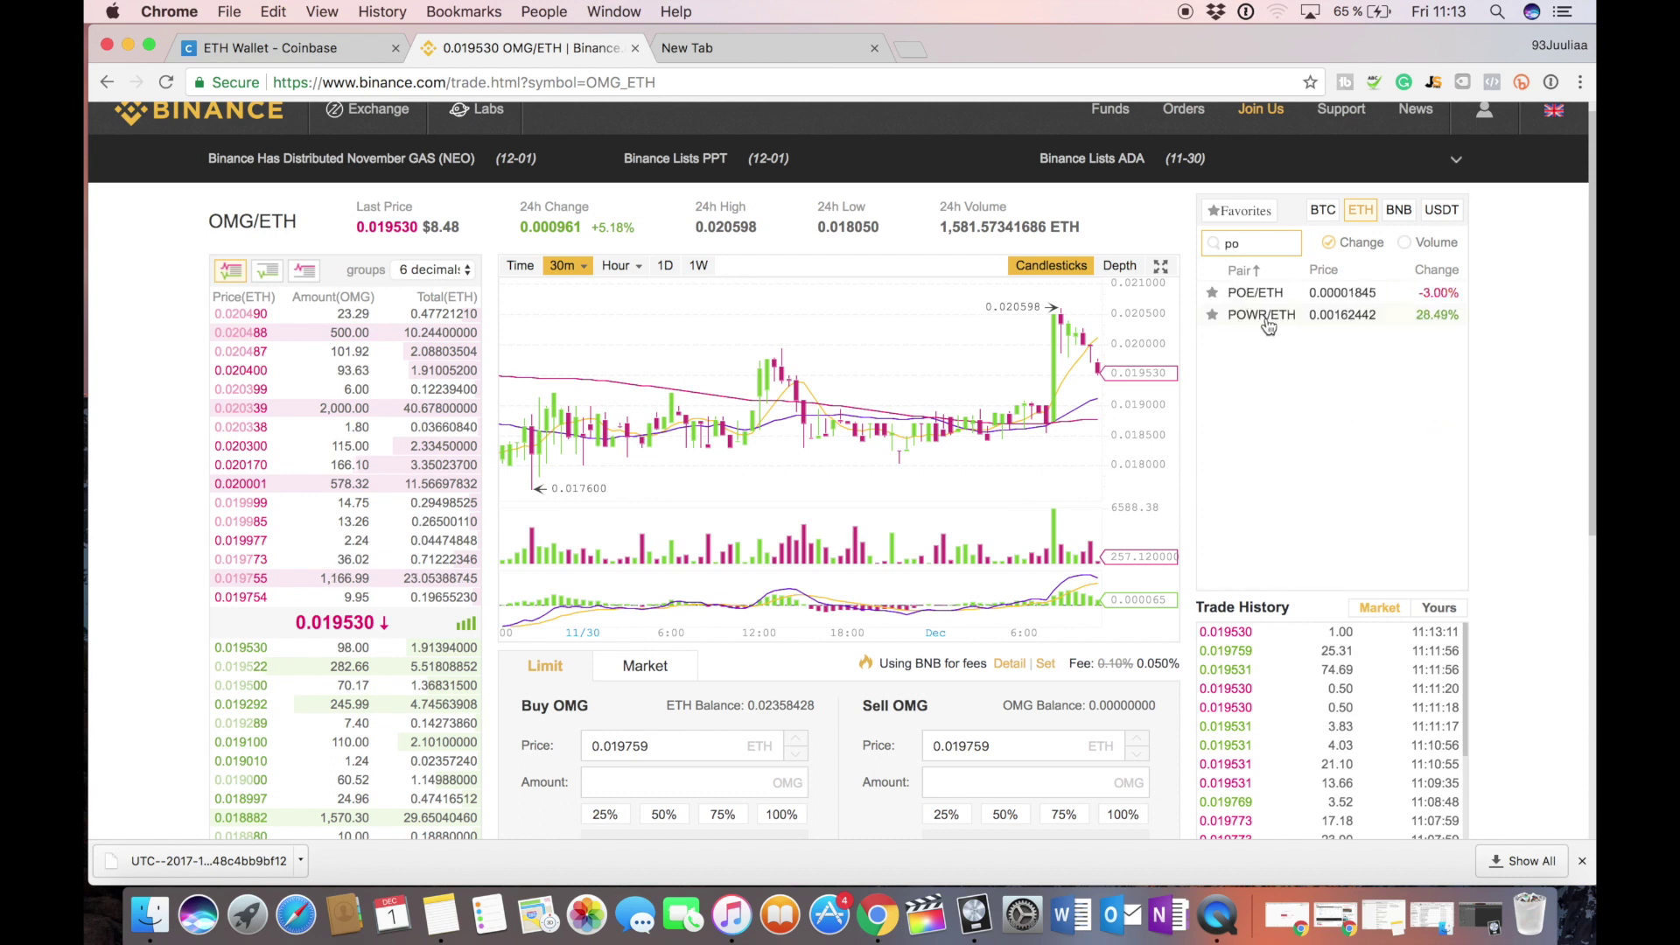
click(1285, 322)
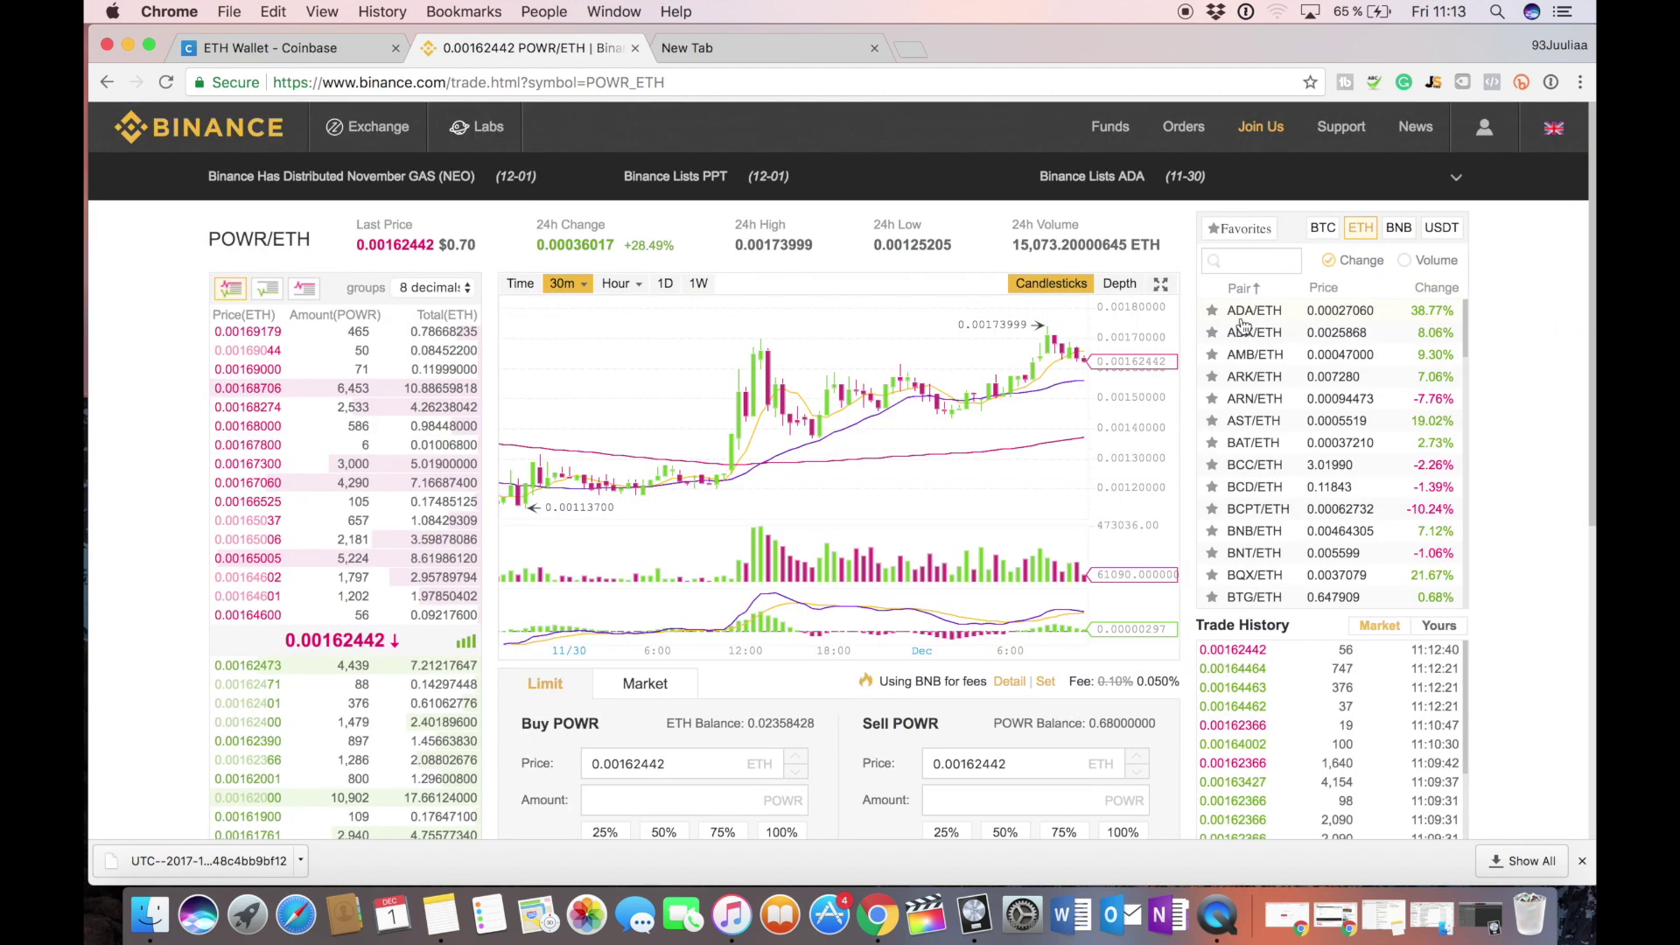
Enter 100 POWR in the Buy POWR form, revealing 14 as the affordable maximum.
scroll(1129, 298, down, 1)
scroll(1129, 304, down, 5)
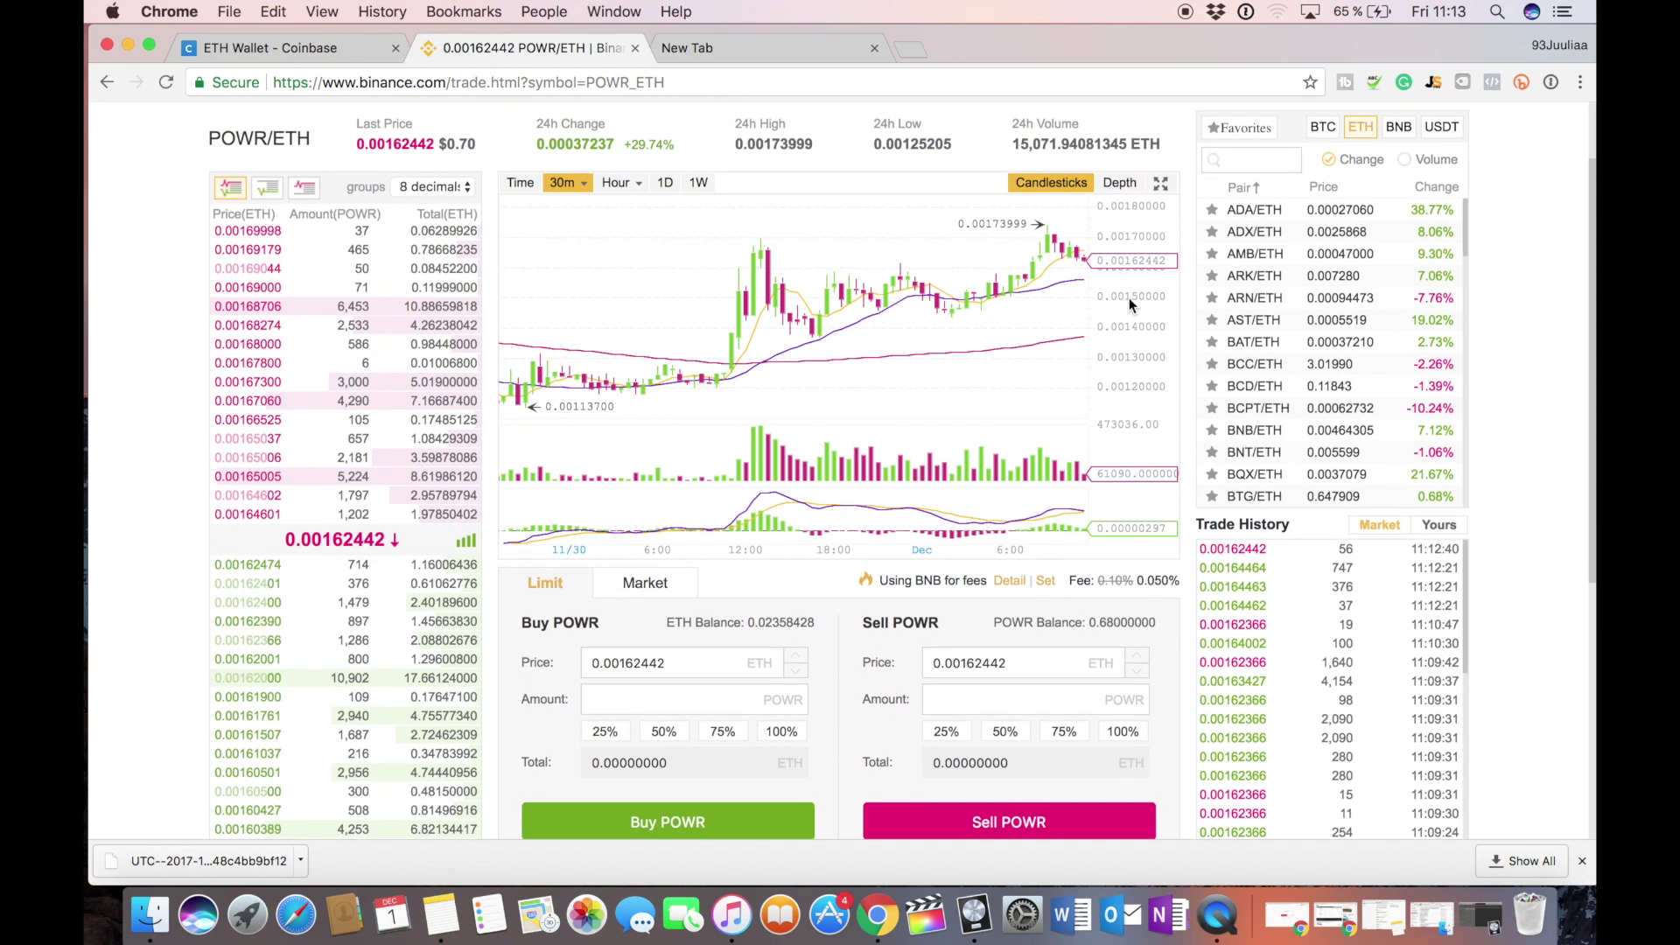
scroll(1129, 302, down, 2)
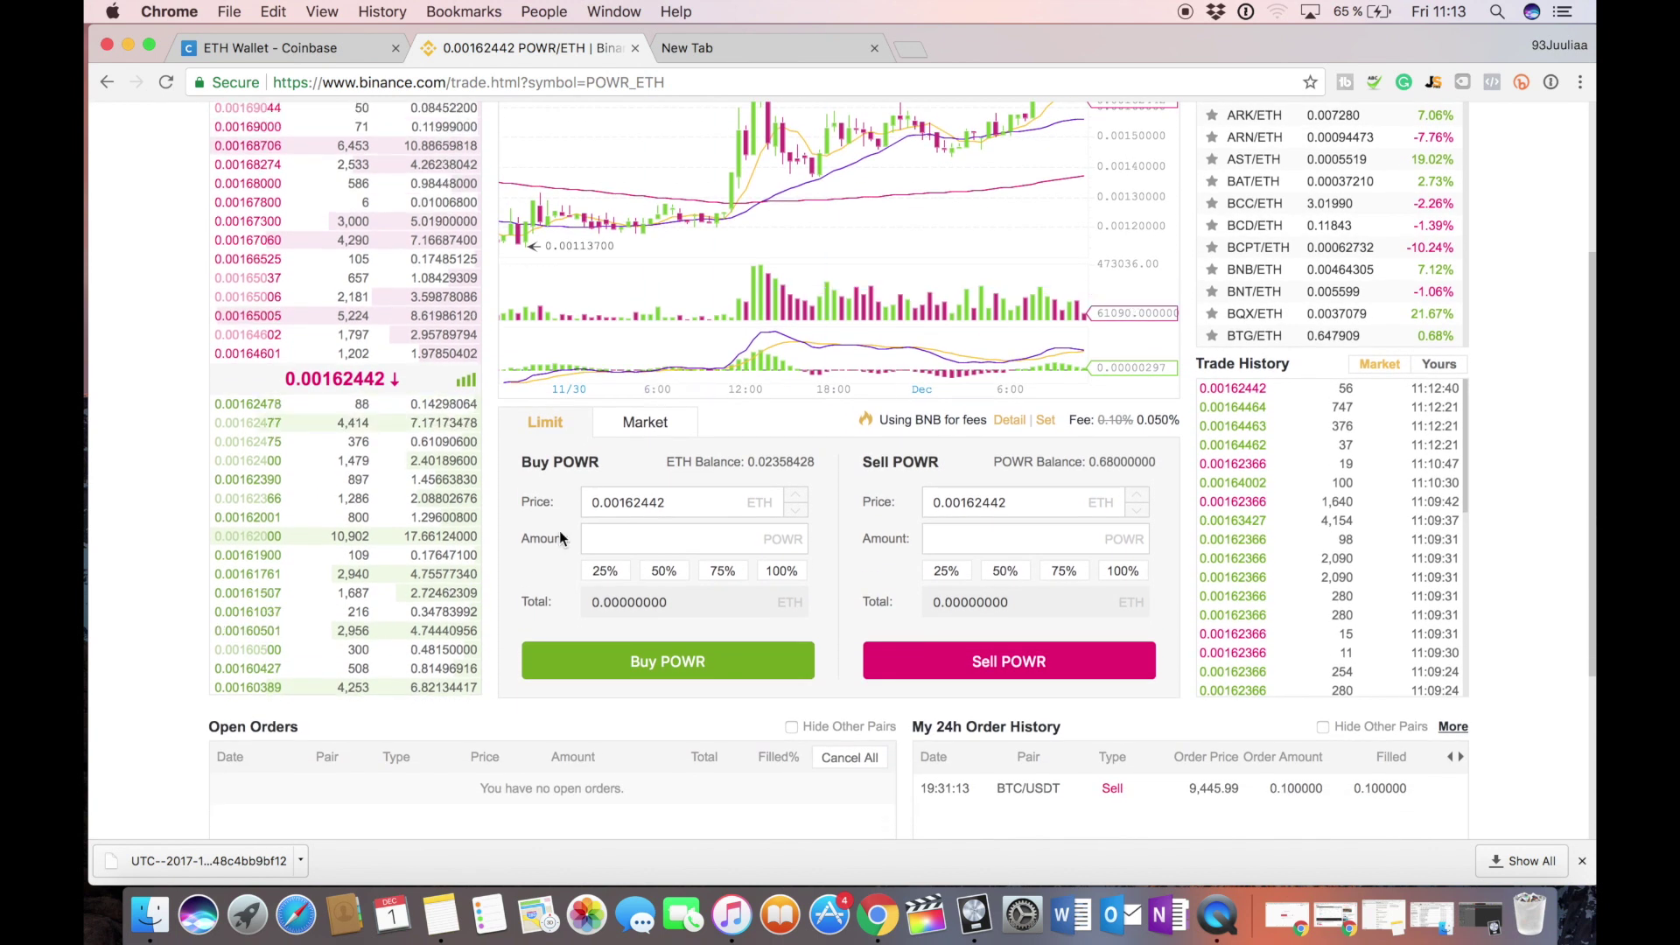
scroll(561, 537, up, 3)
scroll(561, 537, up, 1)
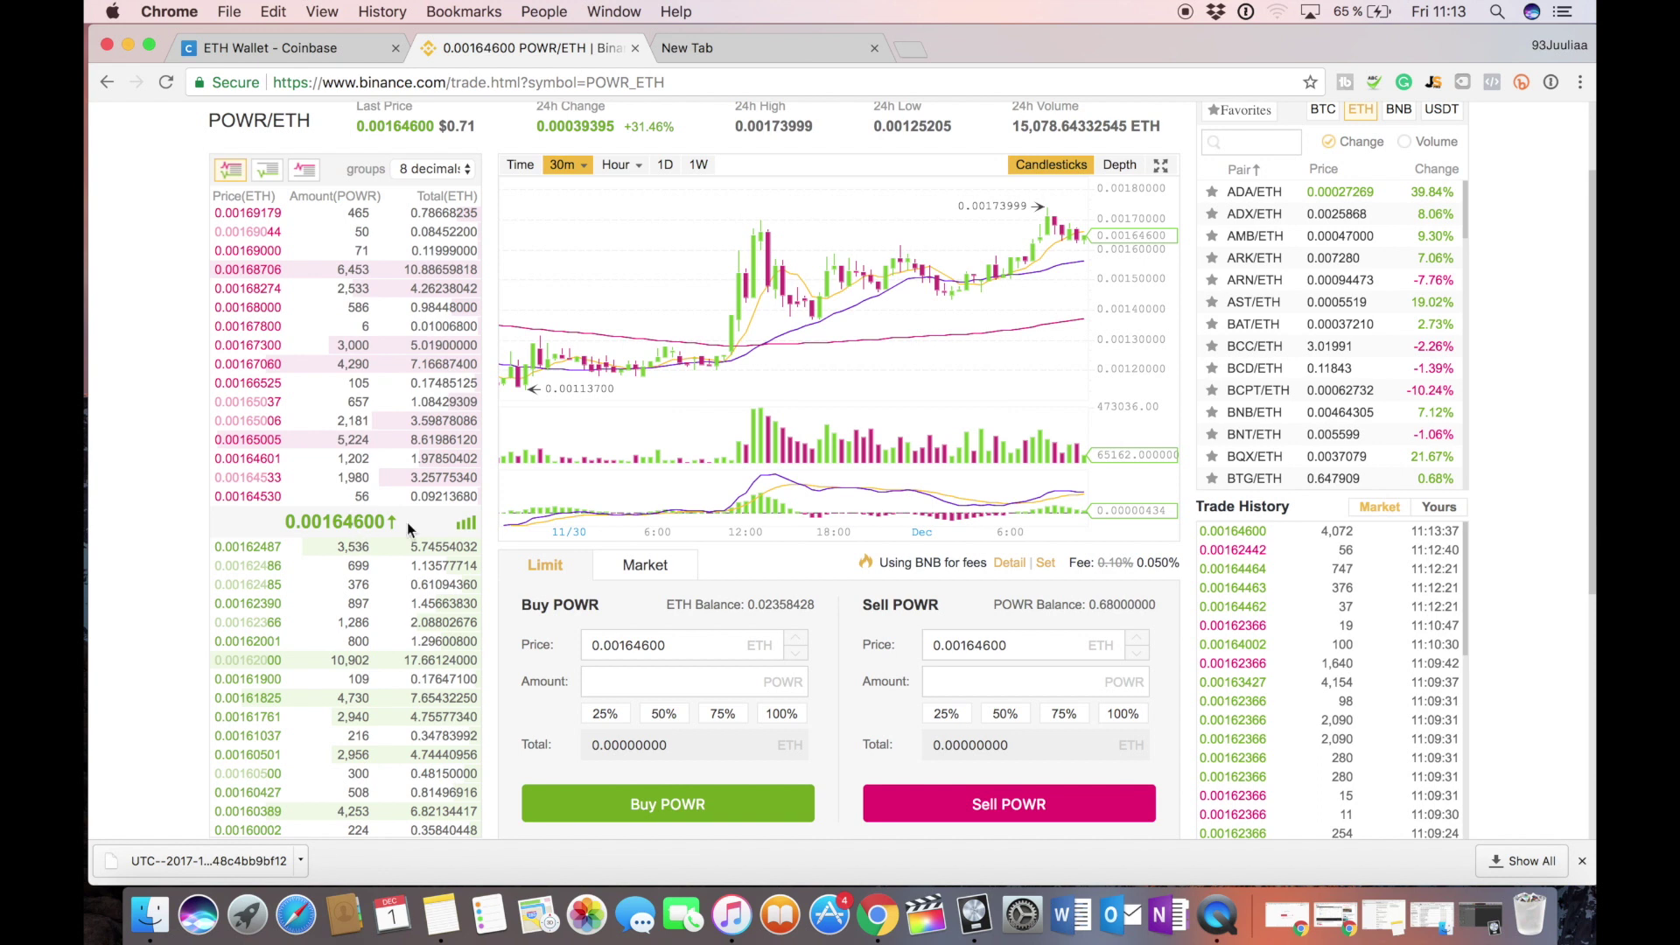
scroll(613, 507, down, 5)
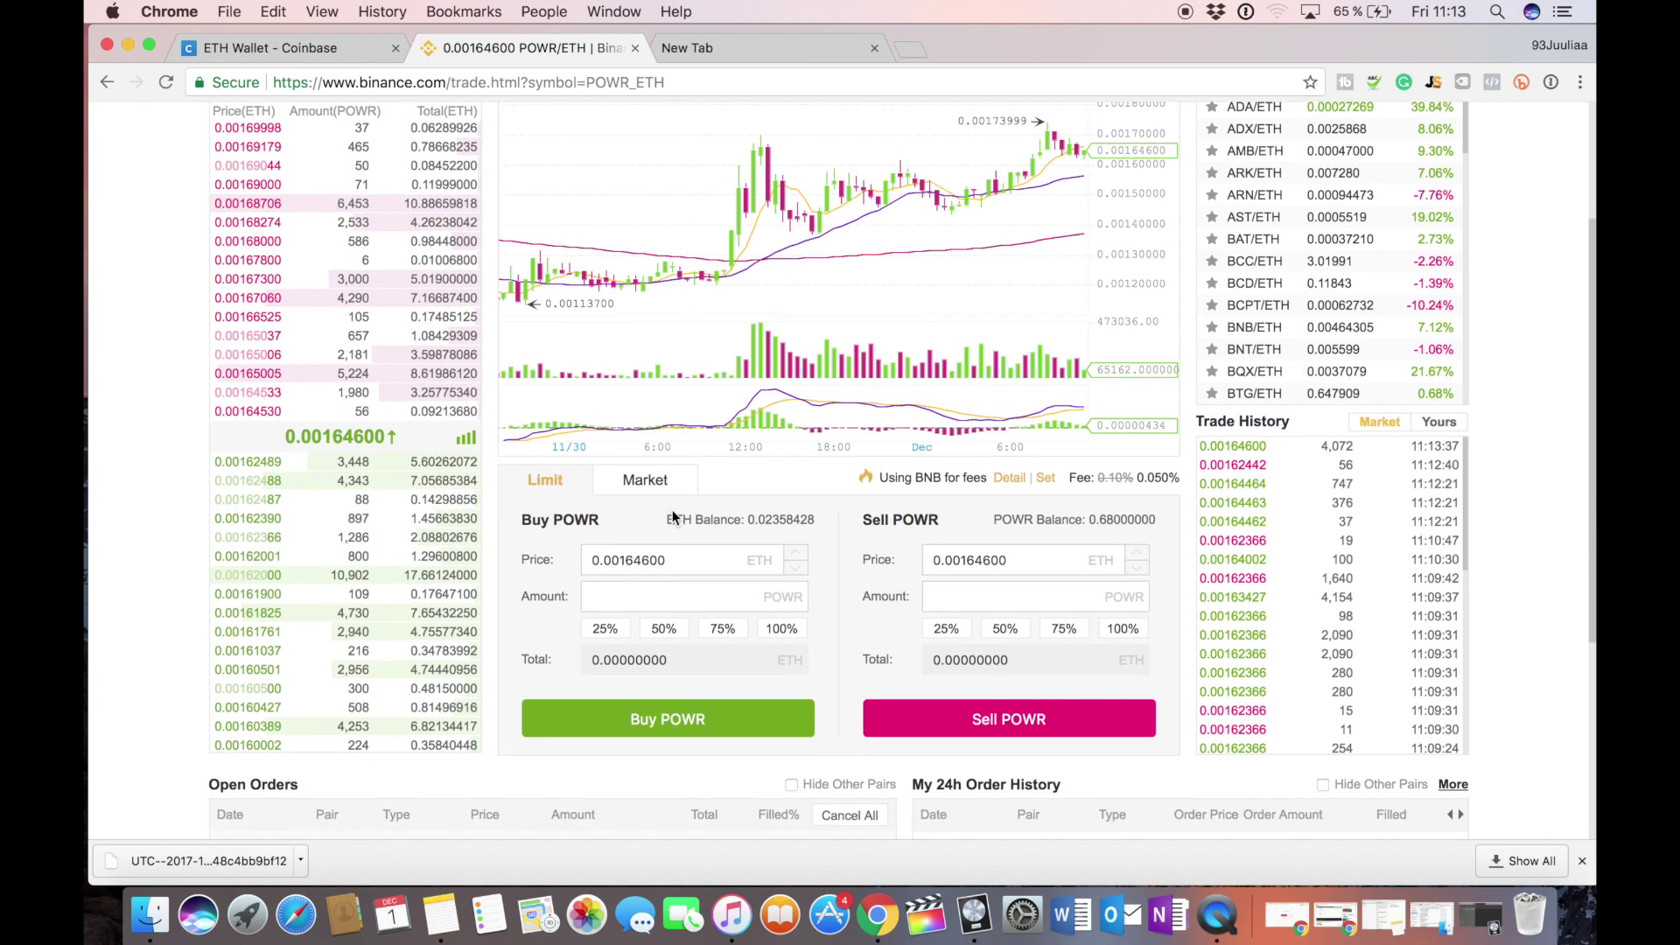
scroll(674, 519, down, 1)
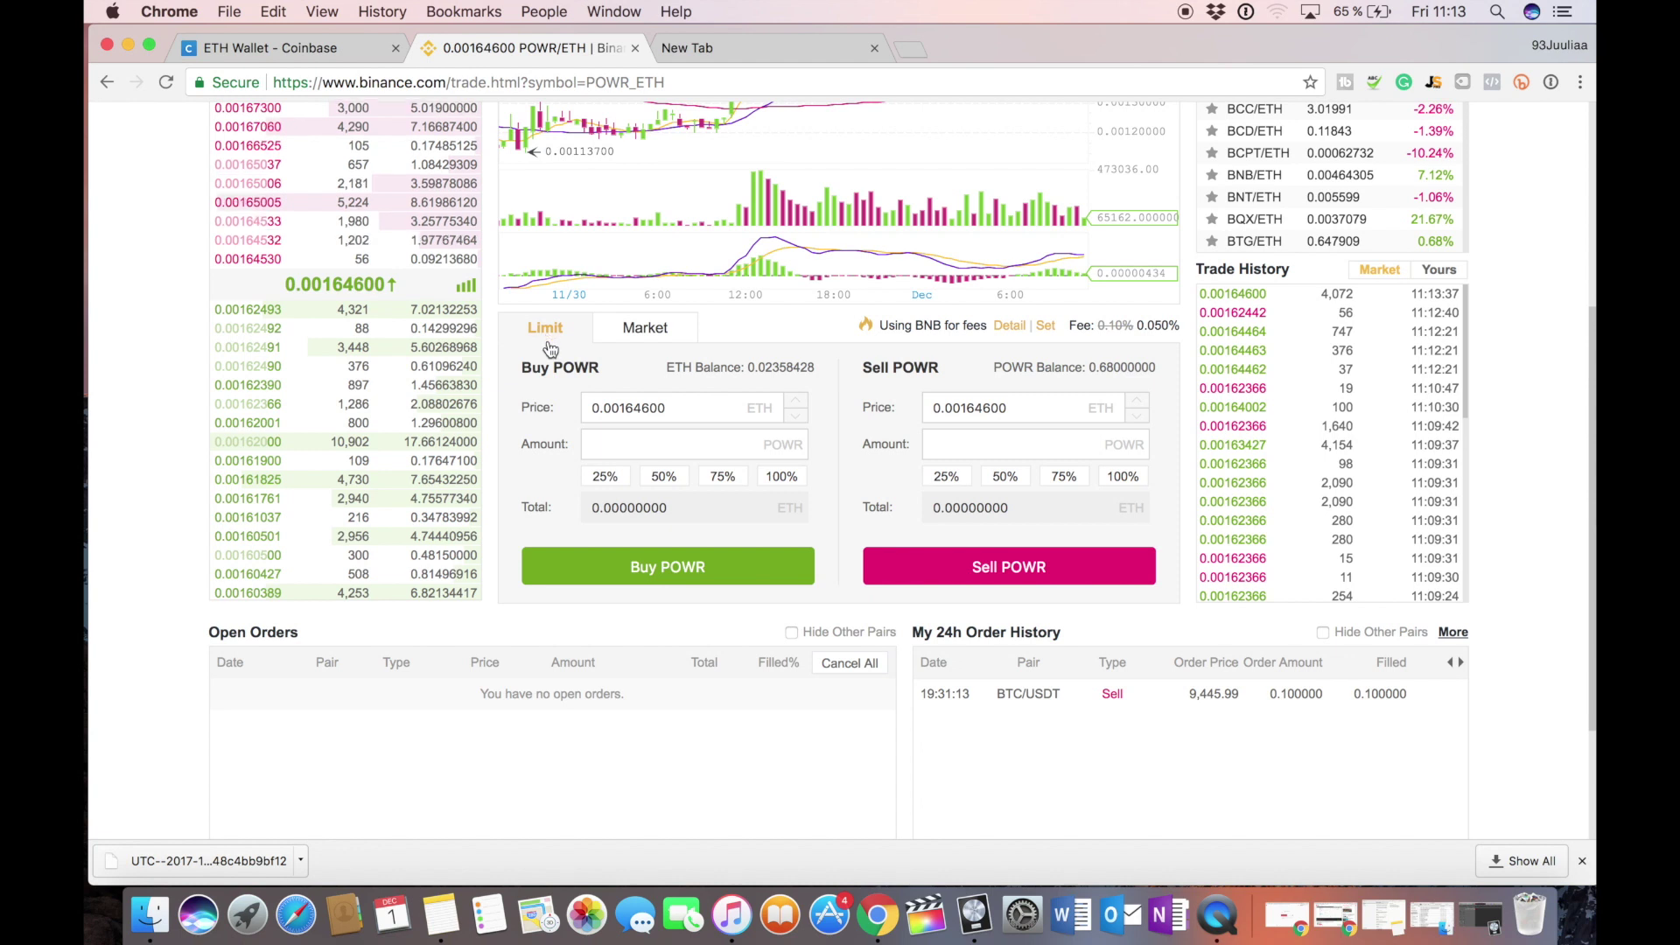
scroll(558, 346, up, 1)
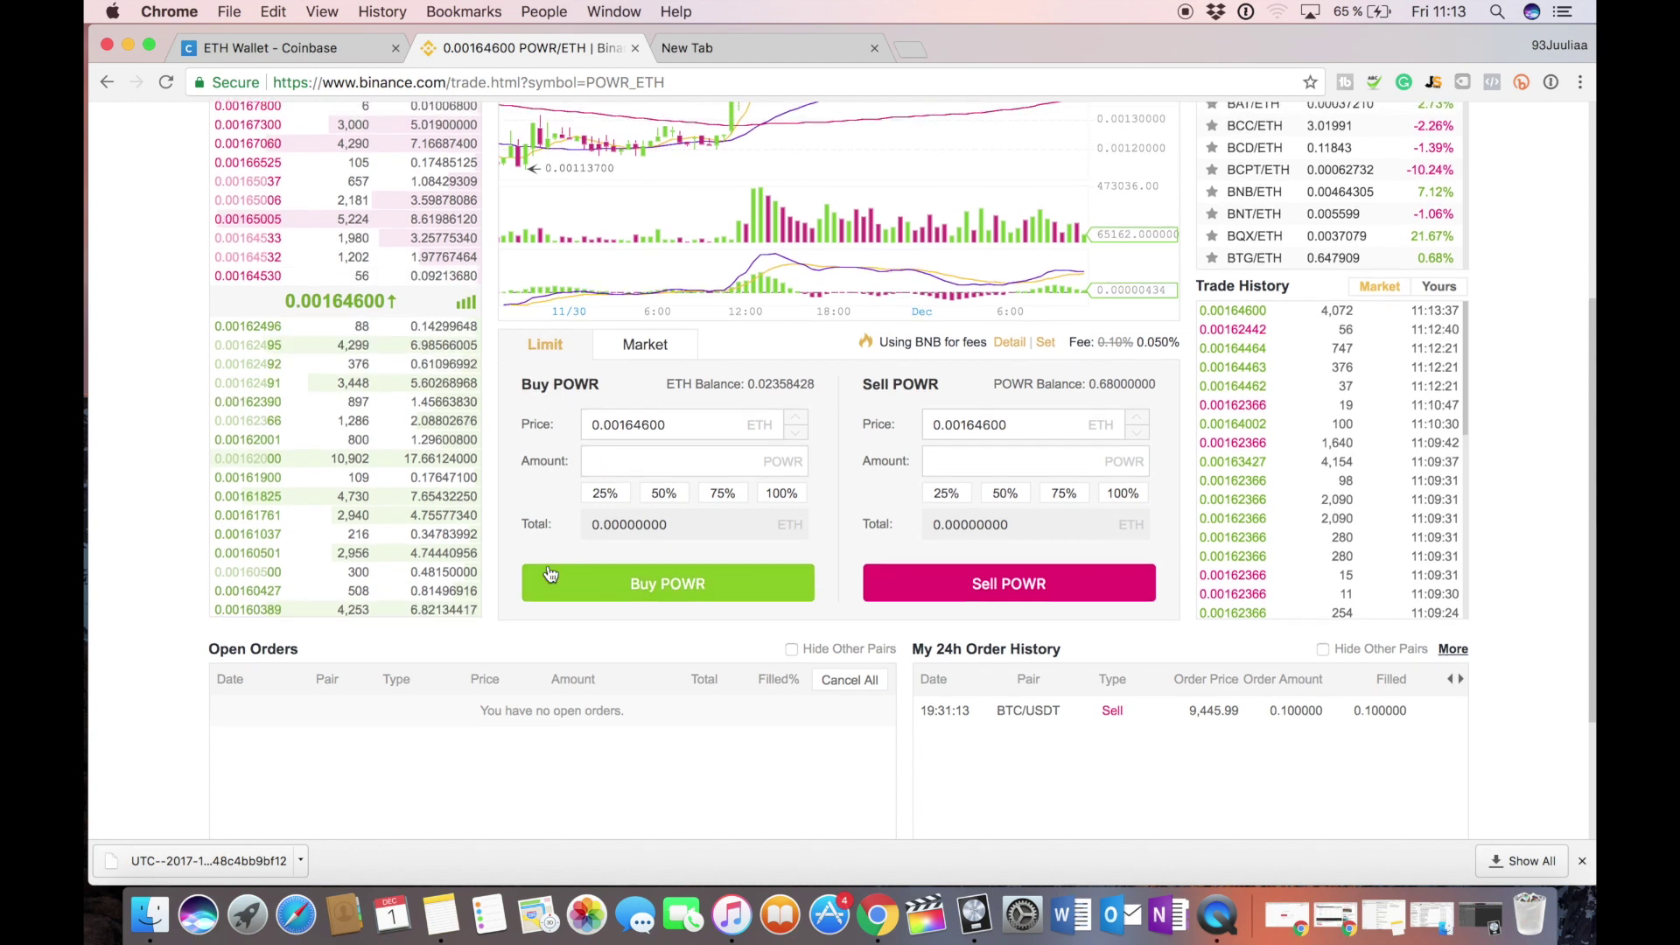
scroll(548, 573, up, 5)
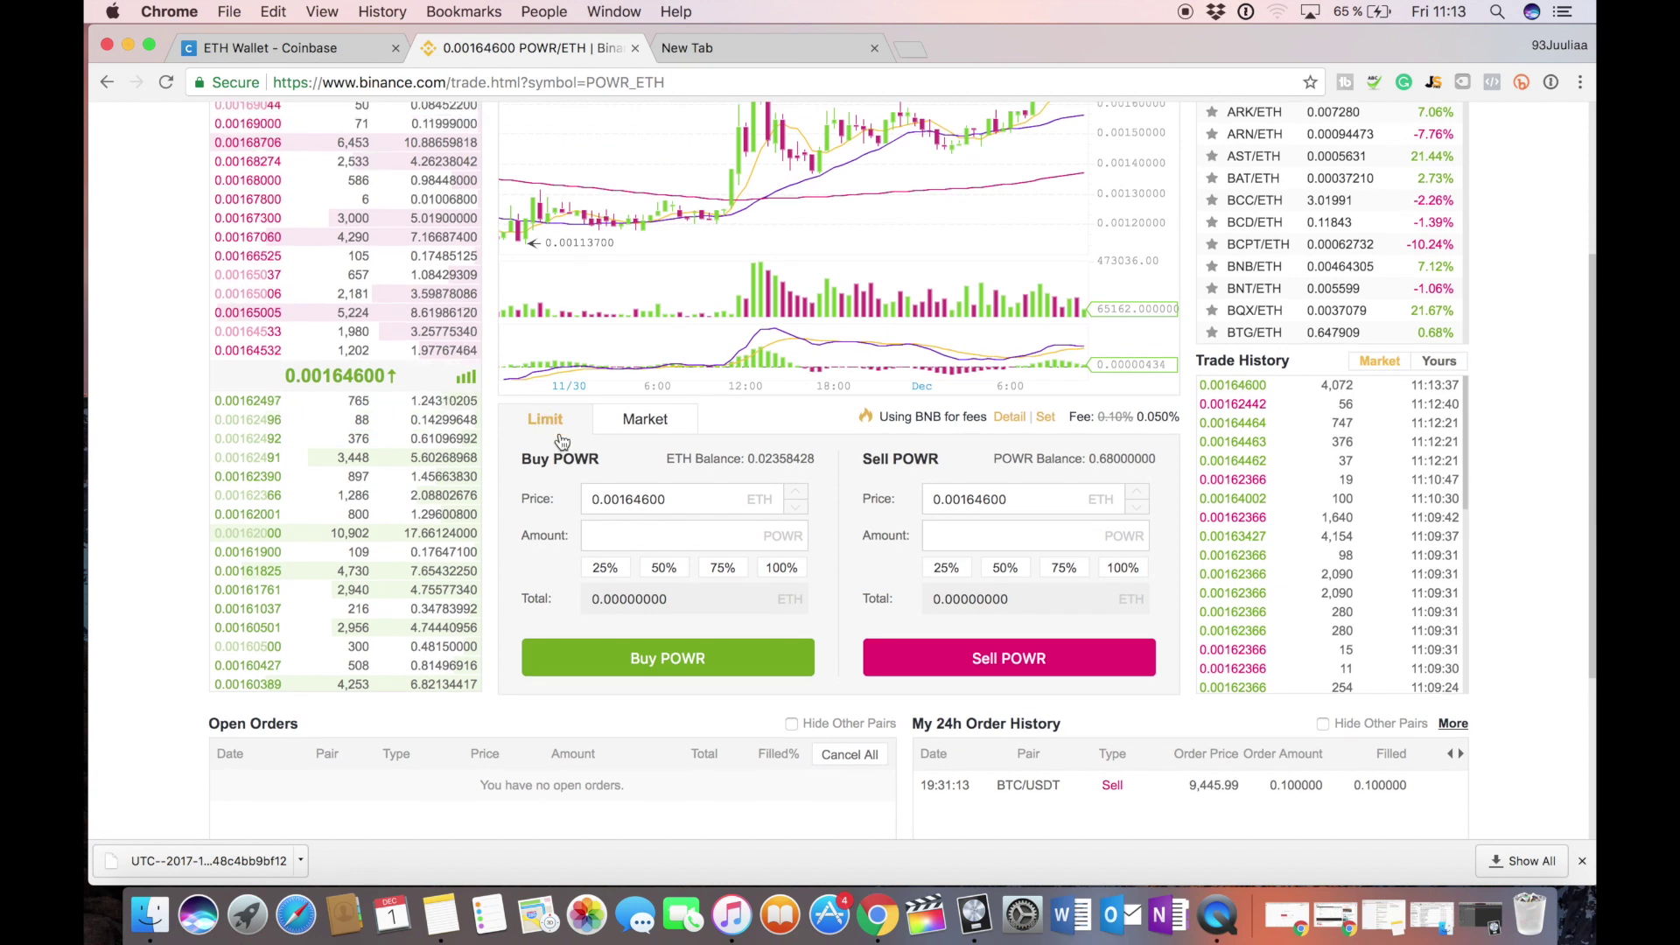
scroll(613, 490, up, 4)
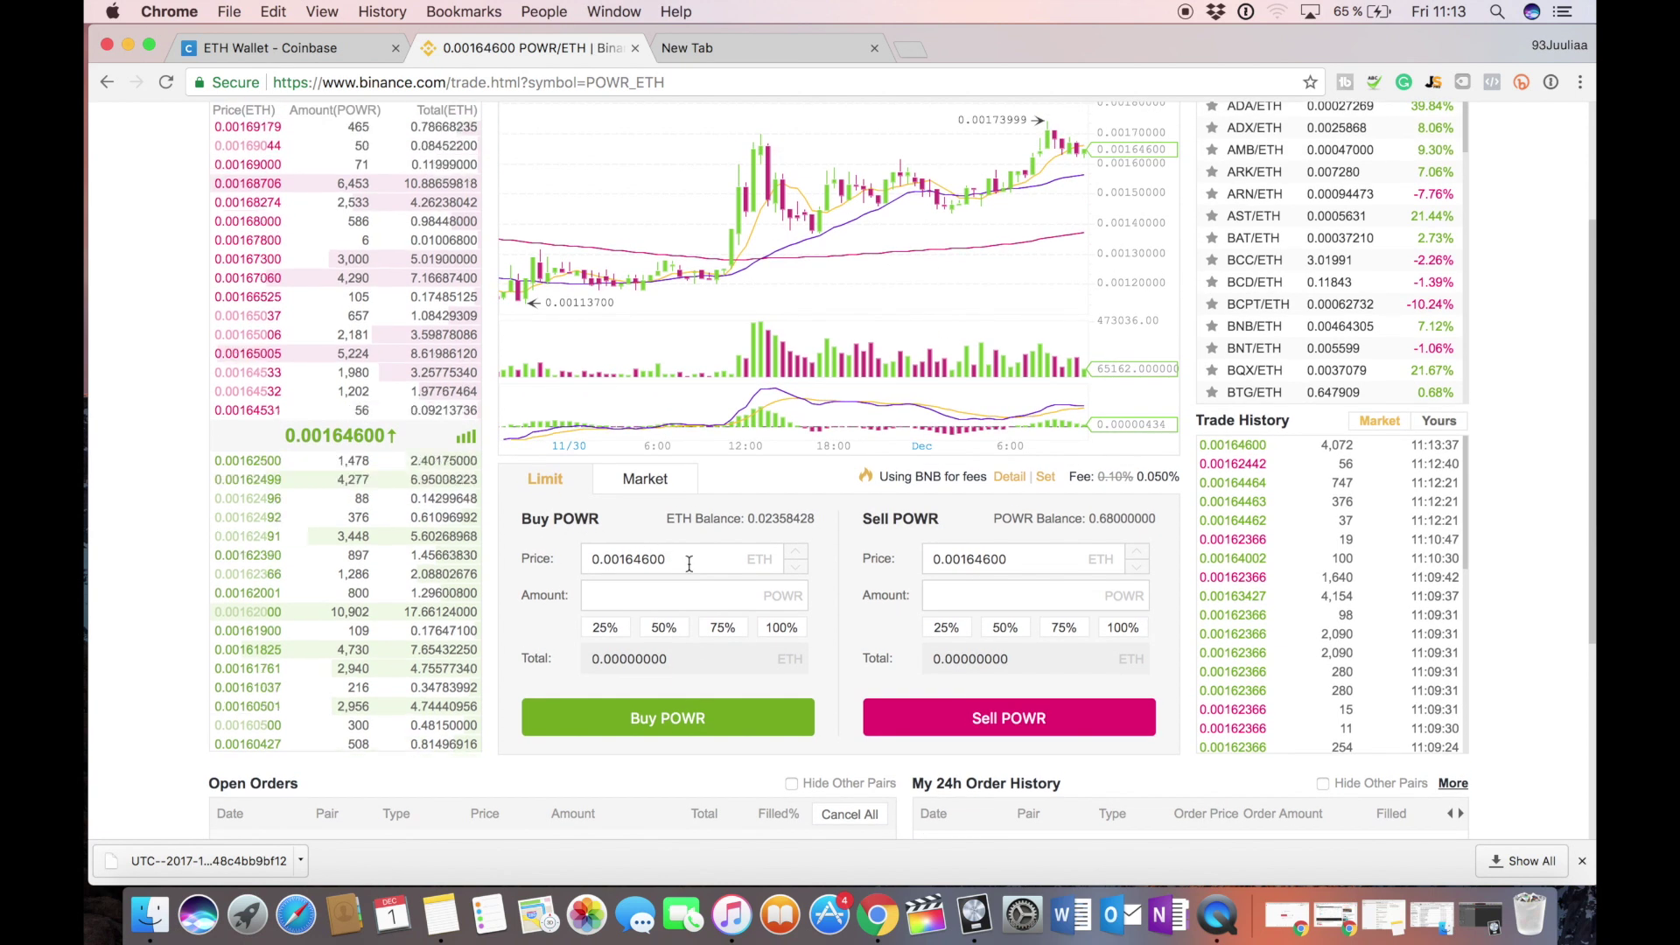
click(664, 587)
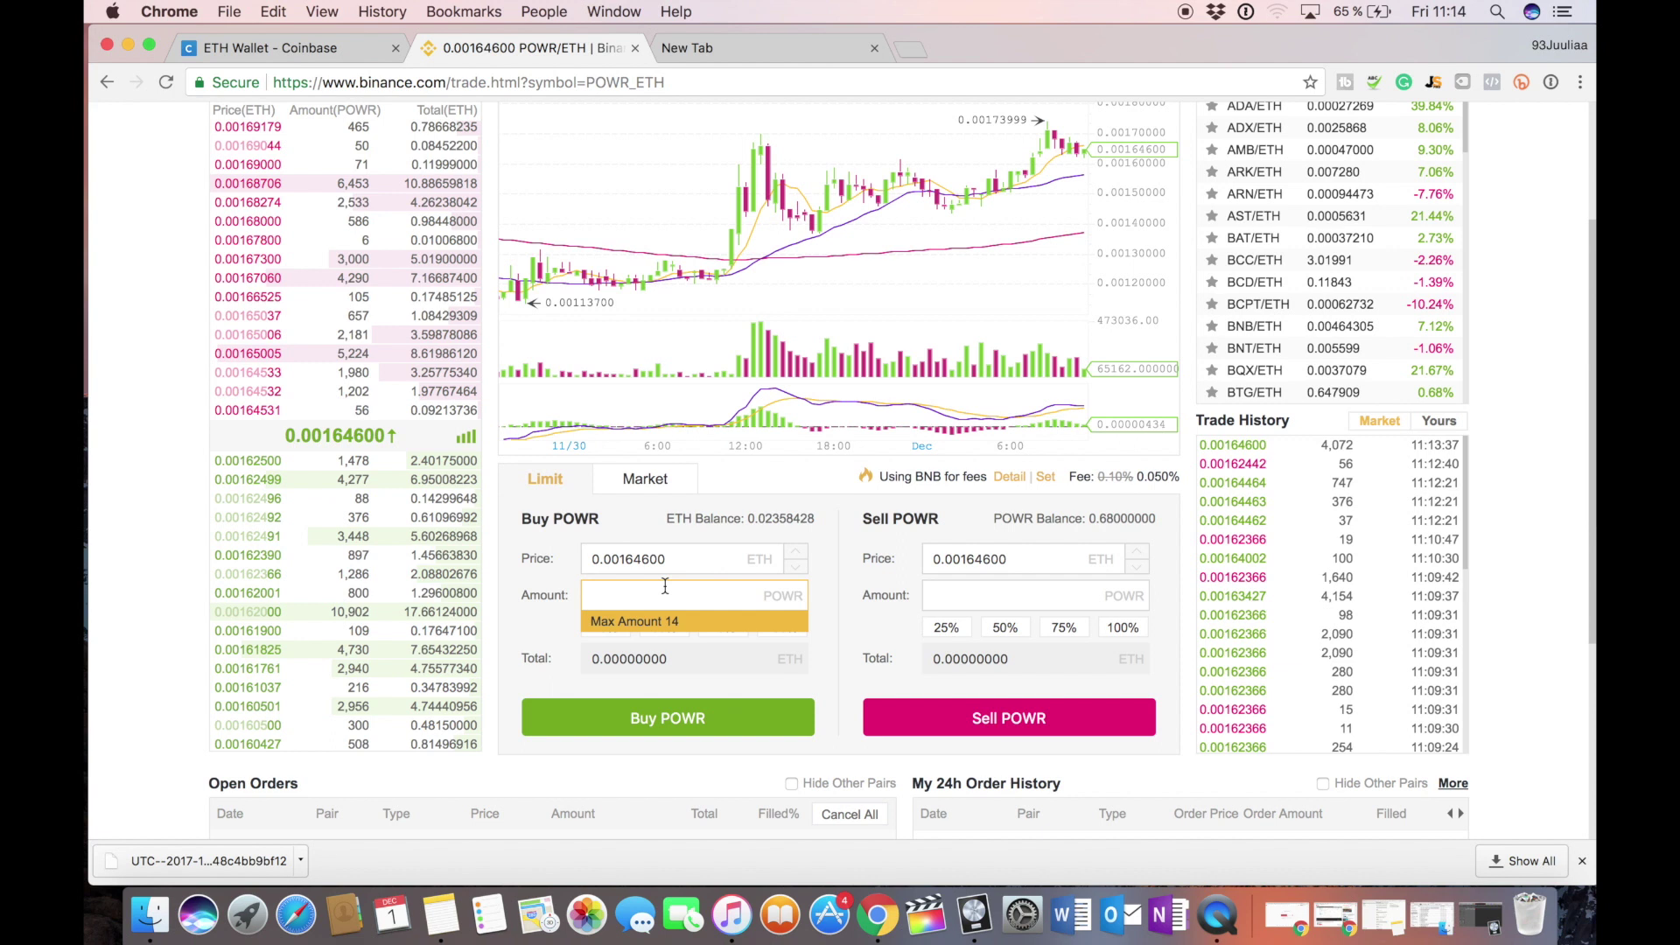
text(100)
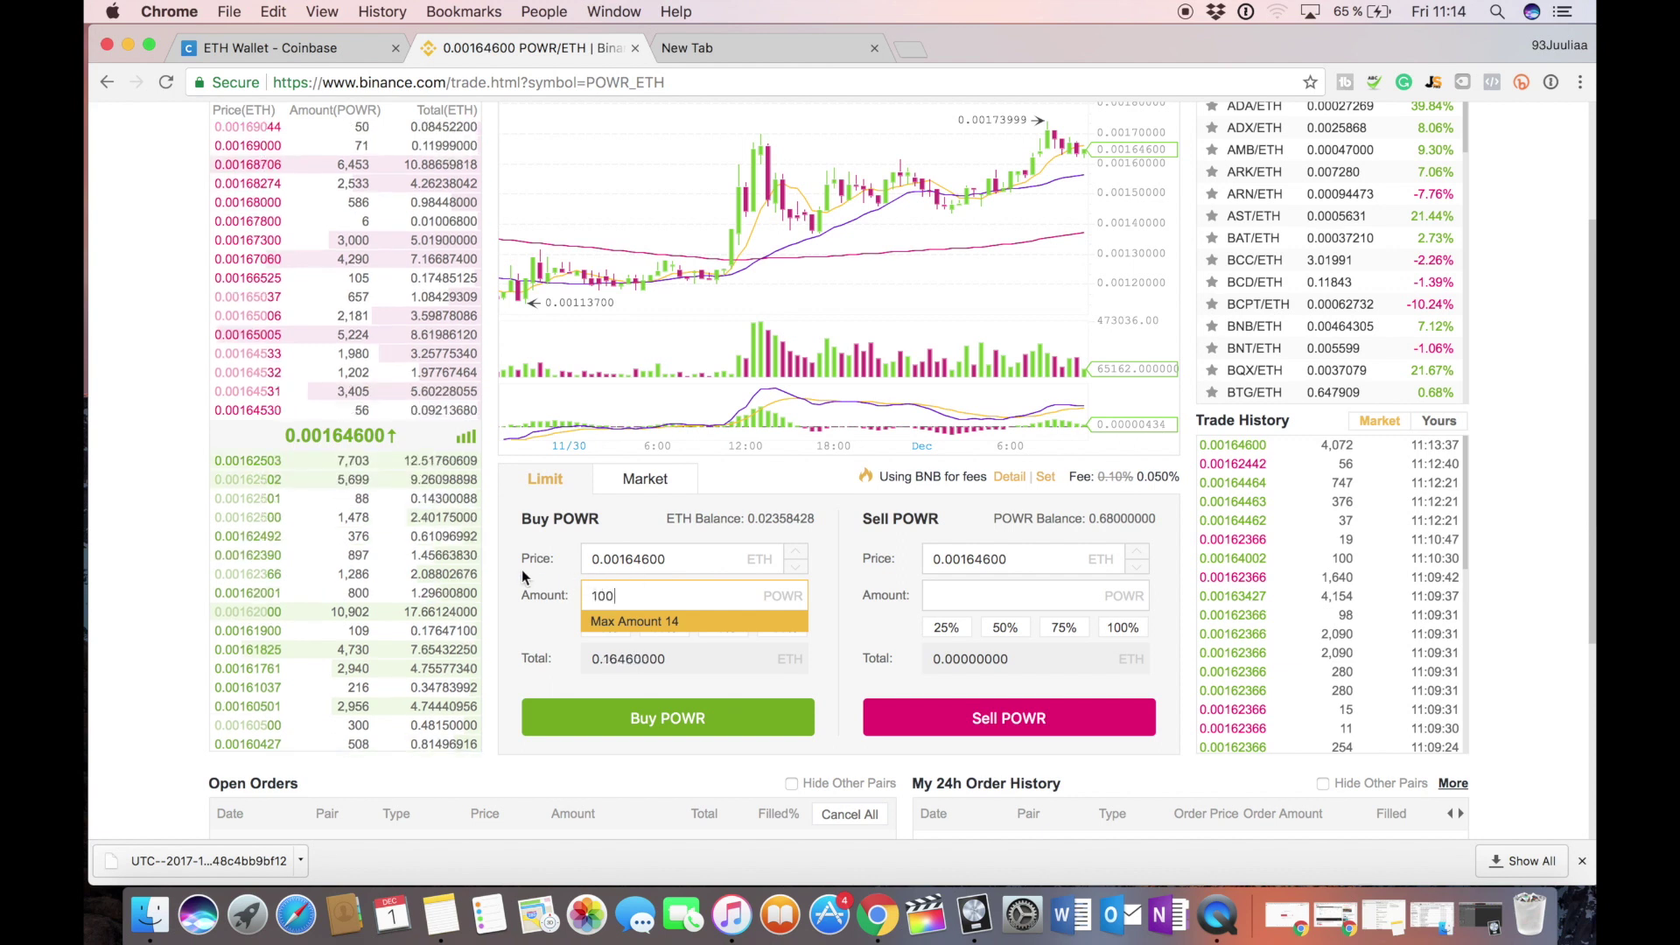
Set the limit buy to 100 POWR at a price of 0.0013 ETH.
click(522, 570)
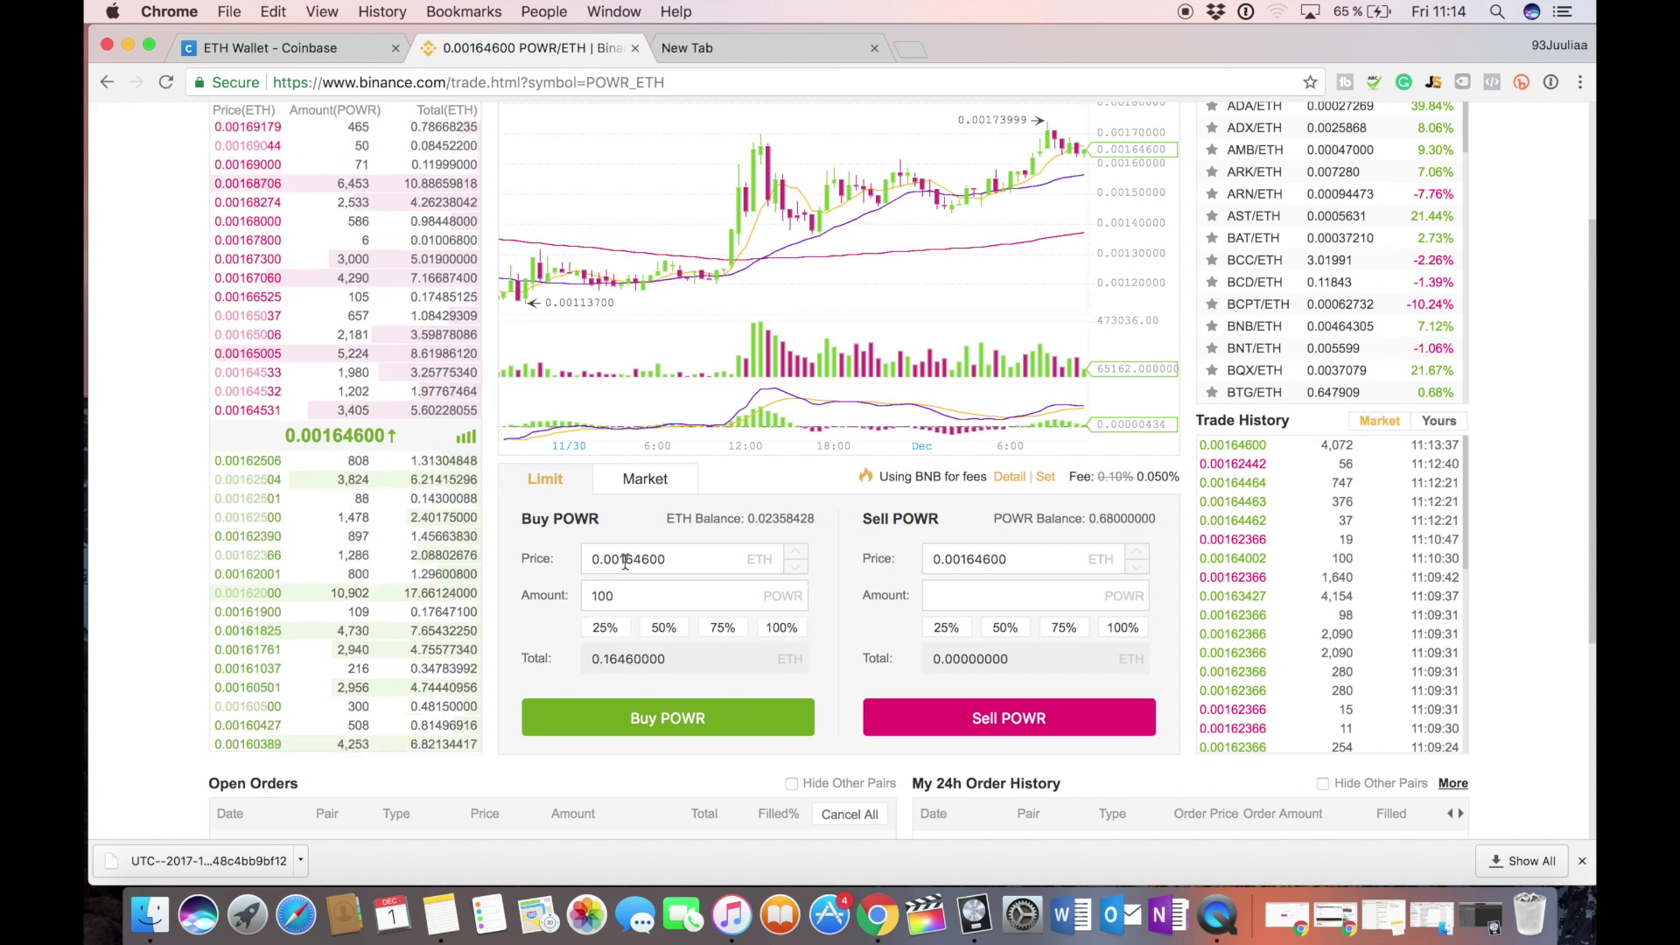
drag(620, 560, 671, 561)
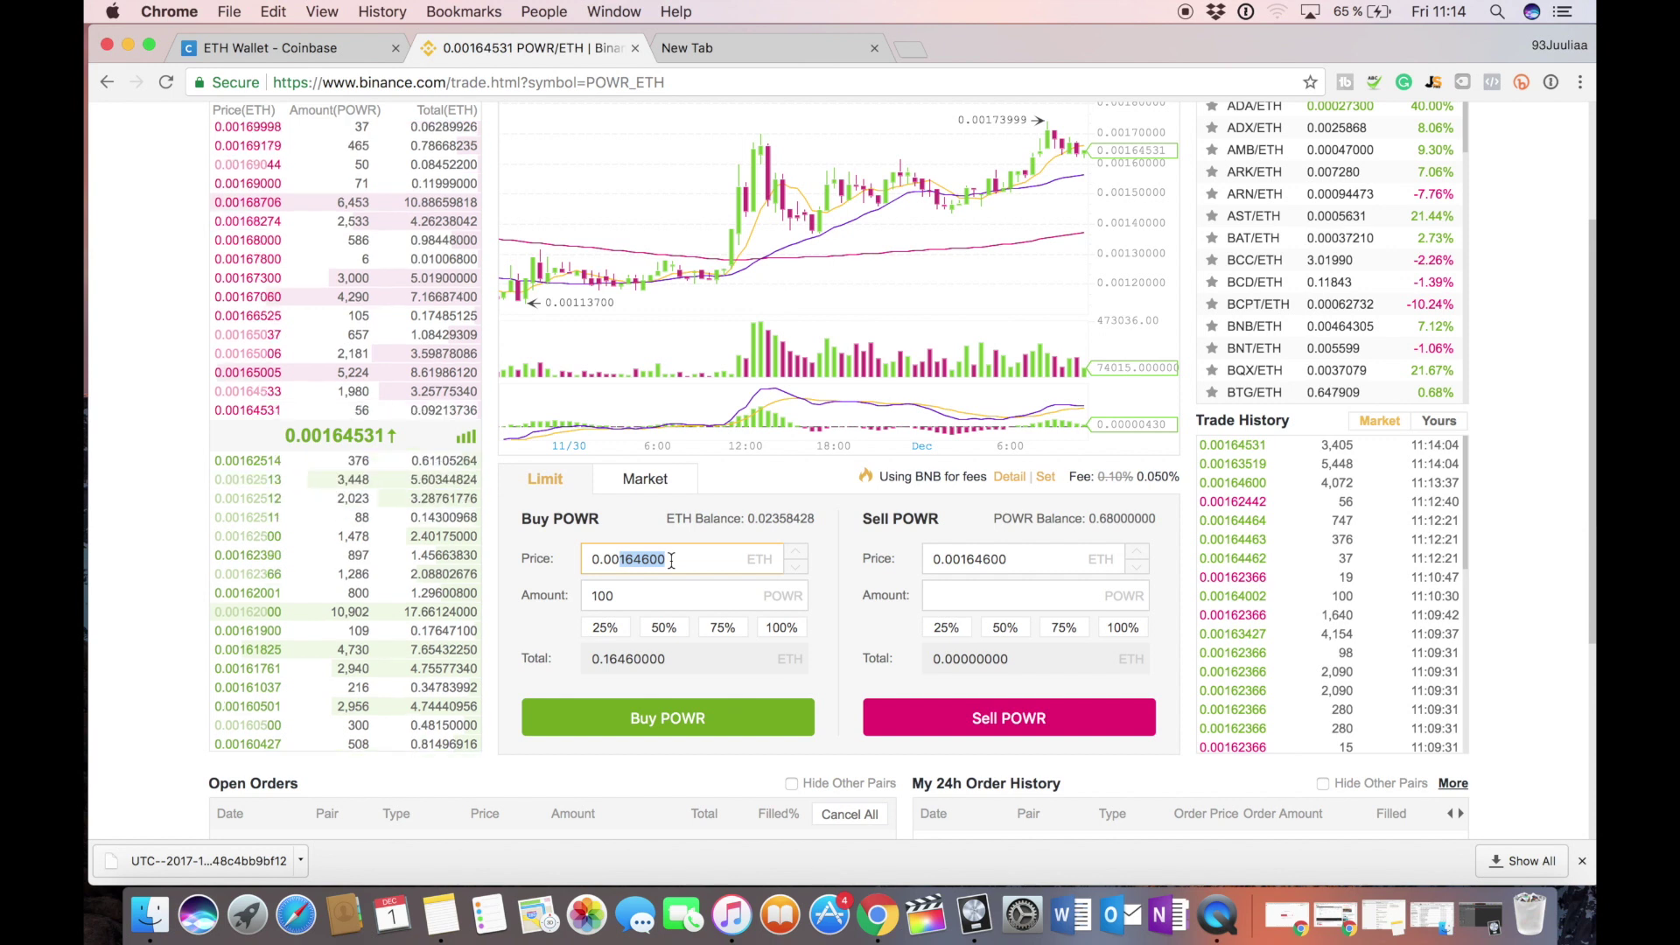
text(13)
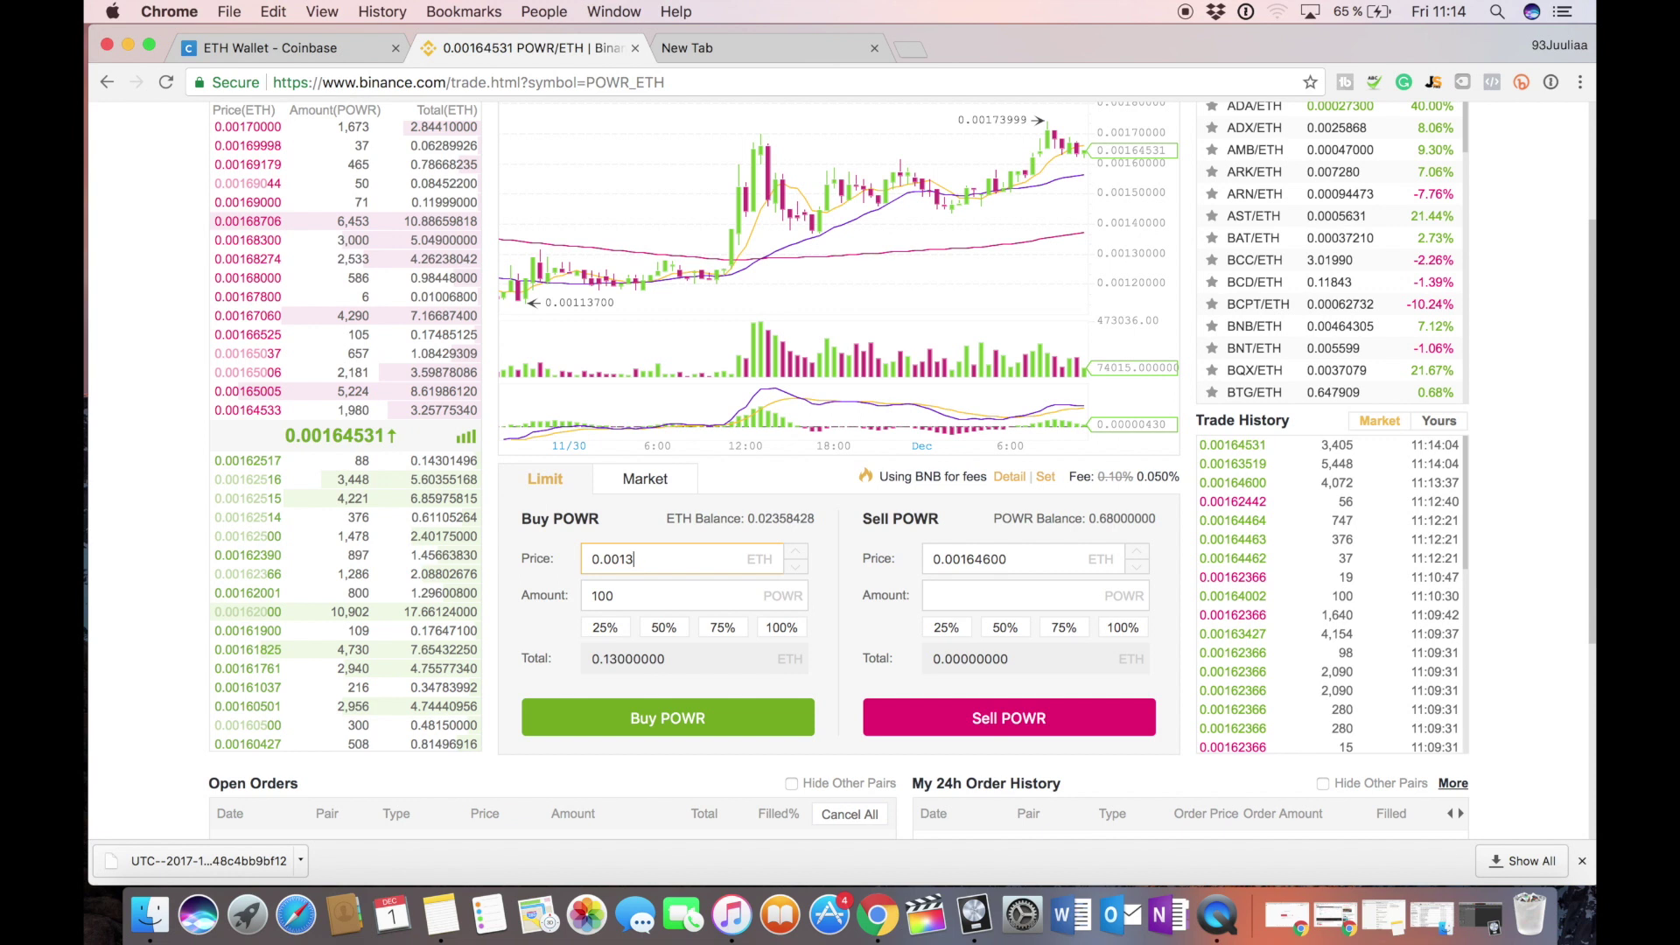
click(616, 520)
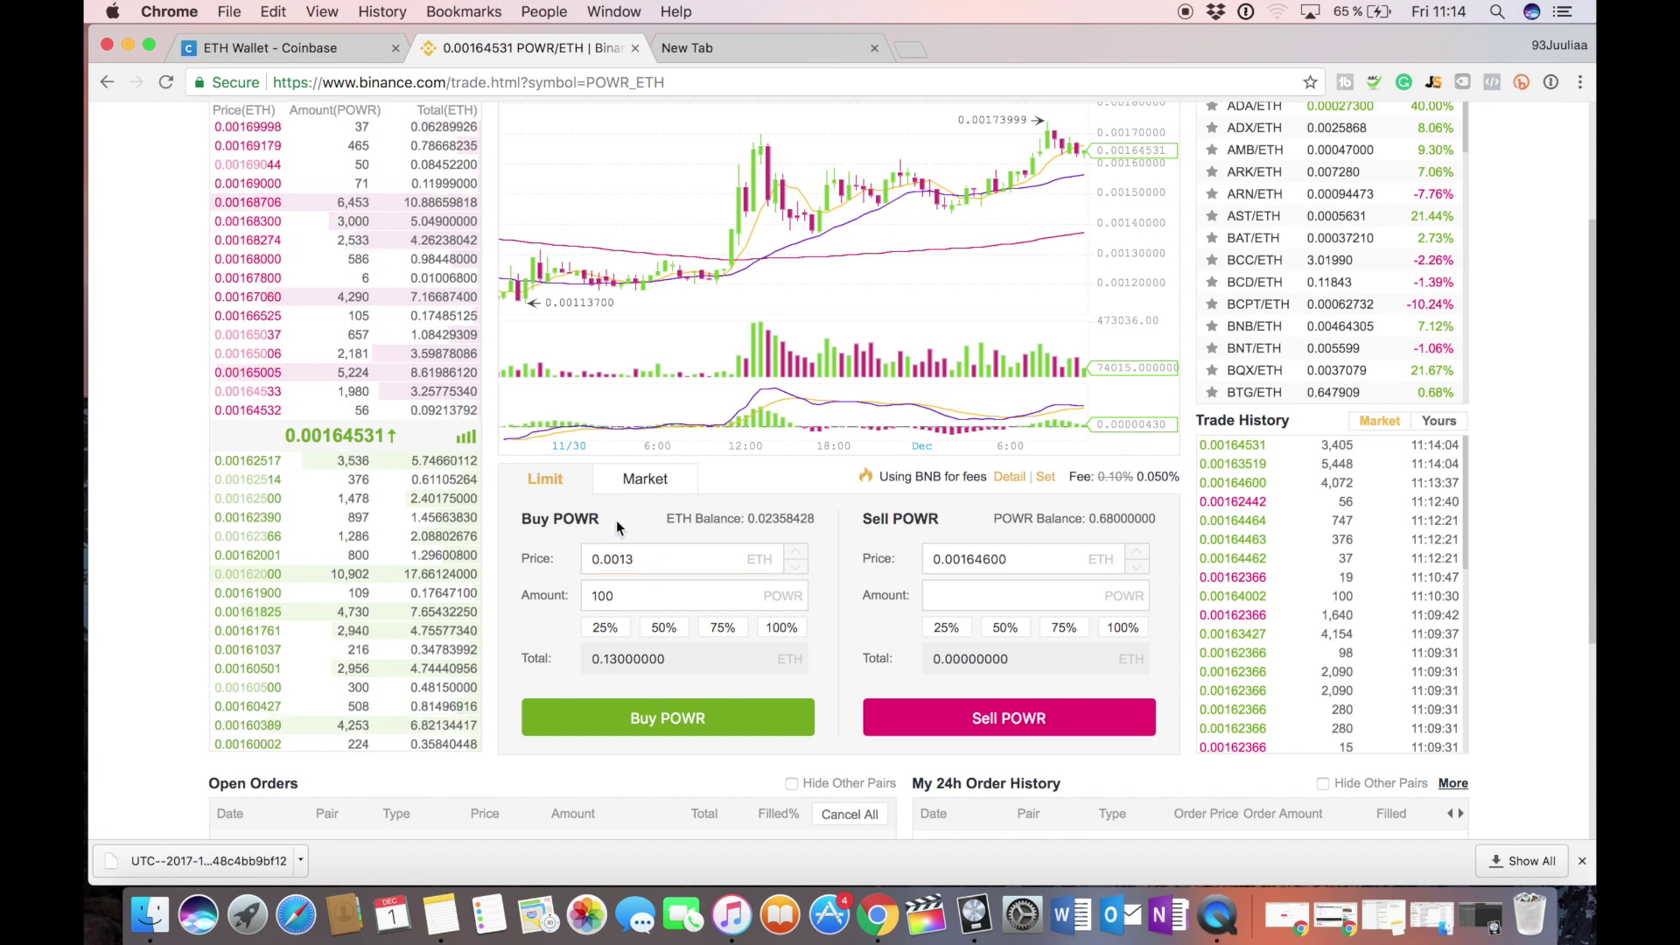
Try to place the limit buy, which fails with 'Your balance is not enough', then check Open Orders.
scroll(788, 656, down, 1)
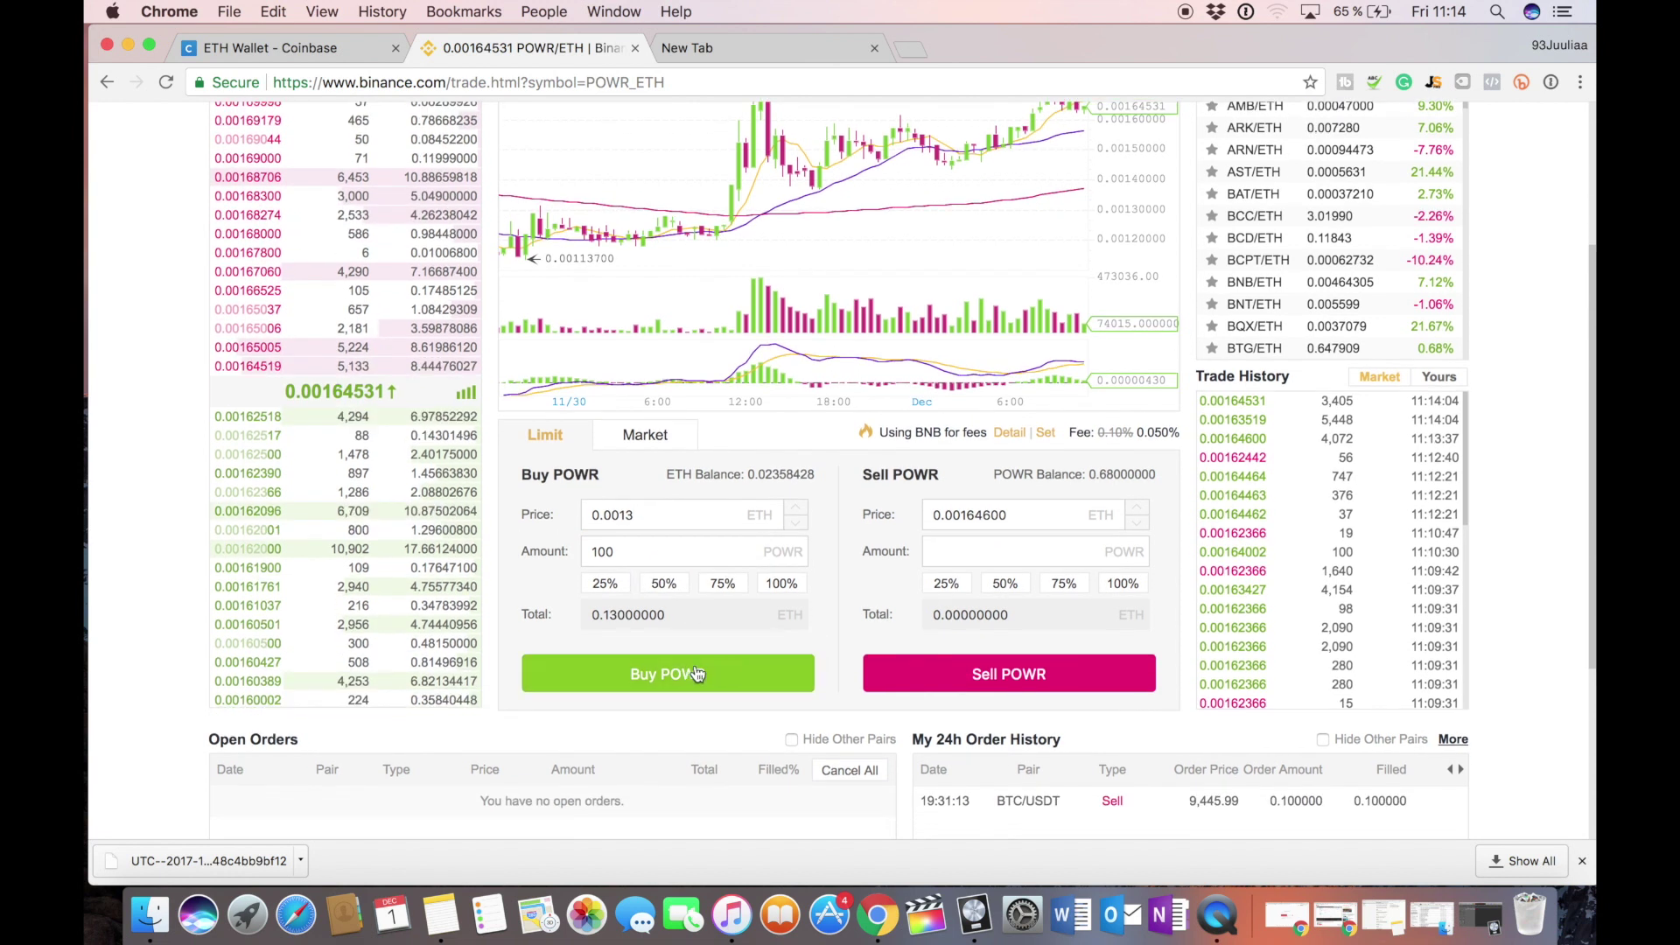
scroll(726, 636, down, 2)
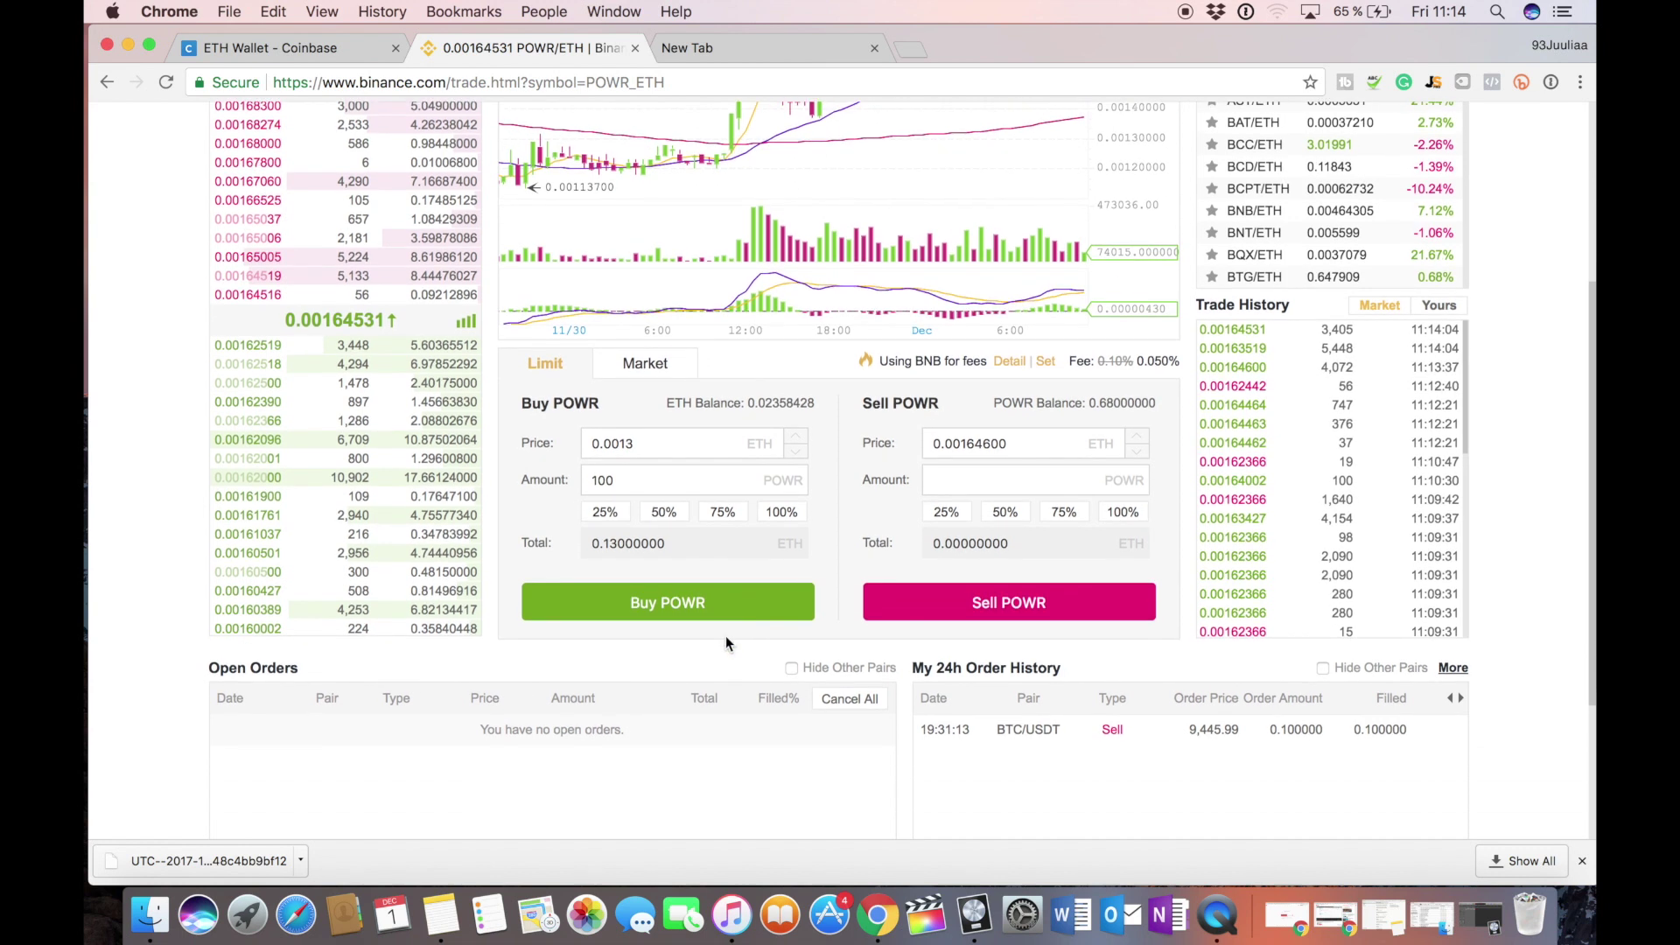
click(676, 610)
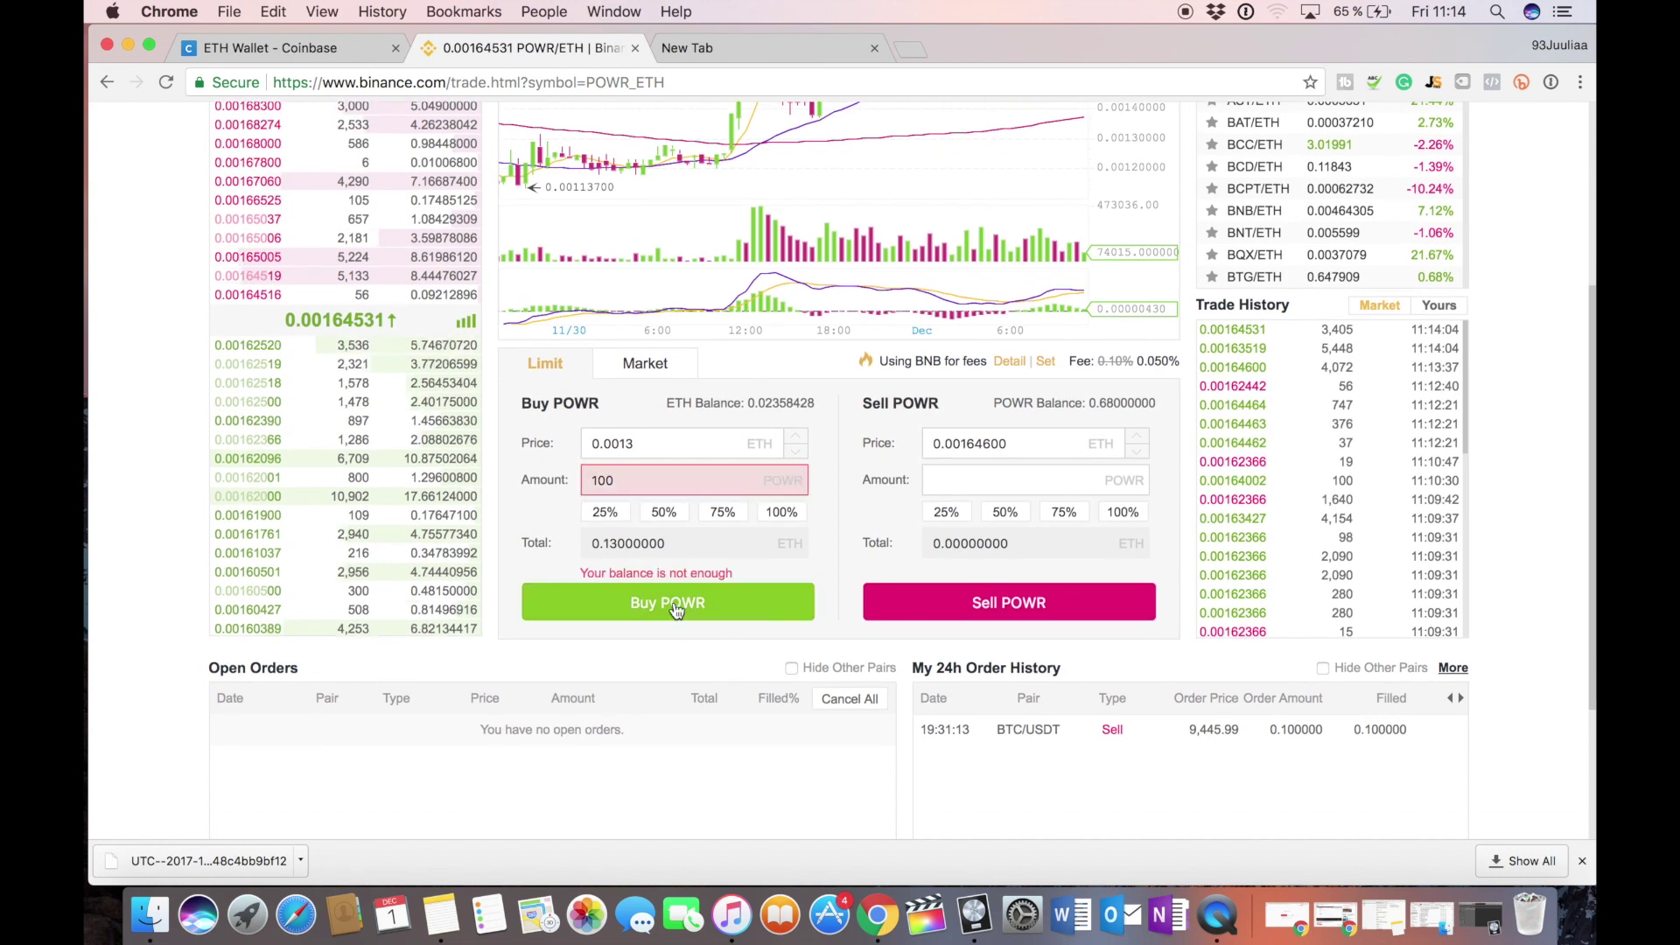
click(631, 479)
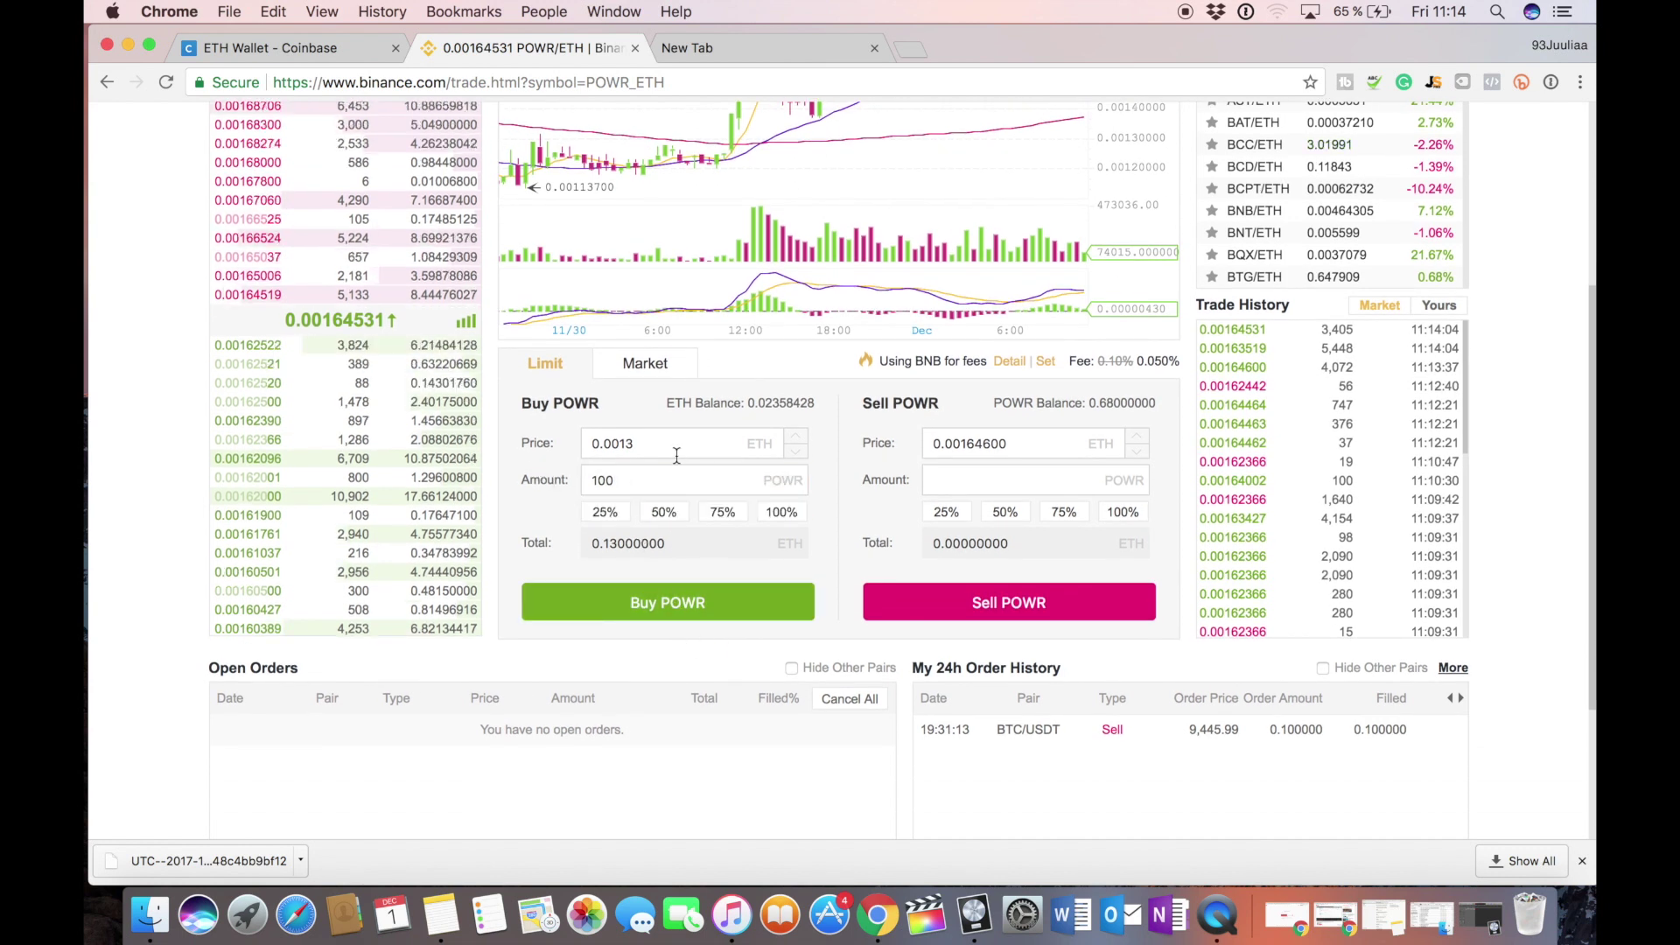
scroll(665, 446, down, 1)
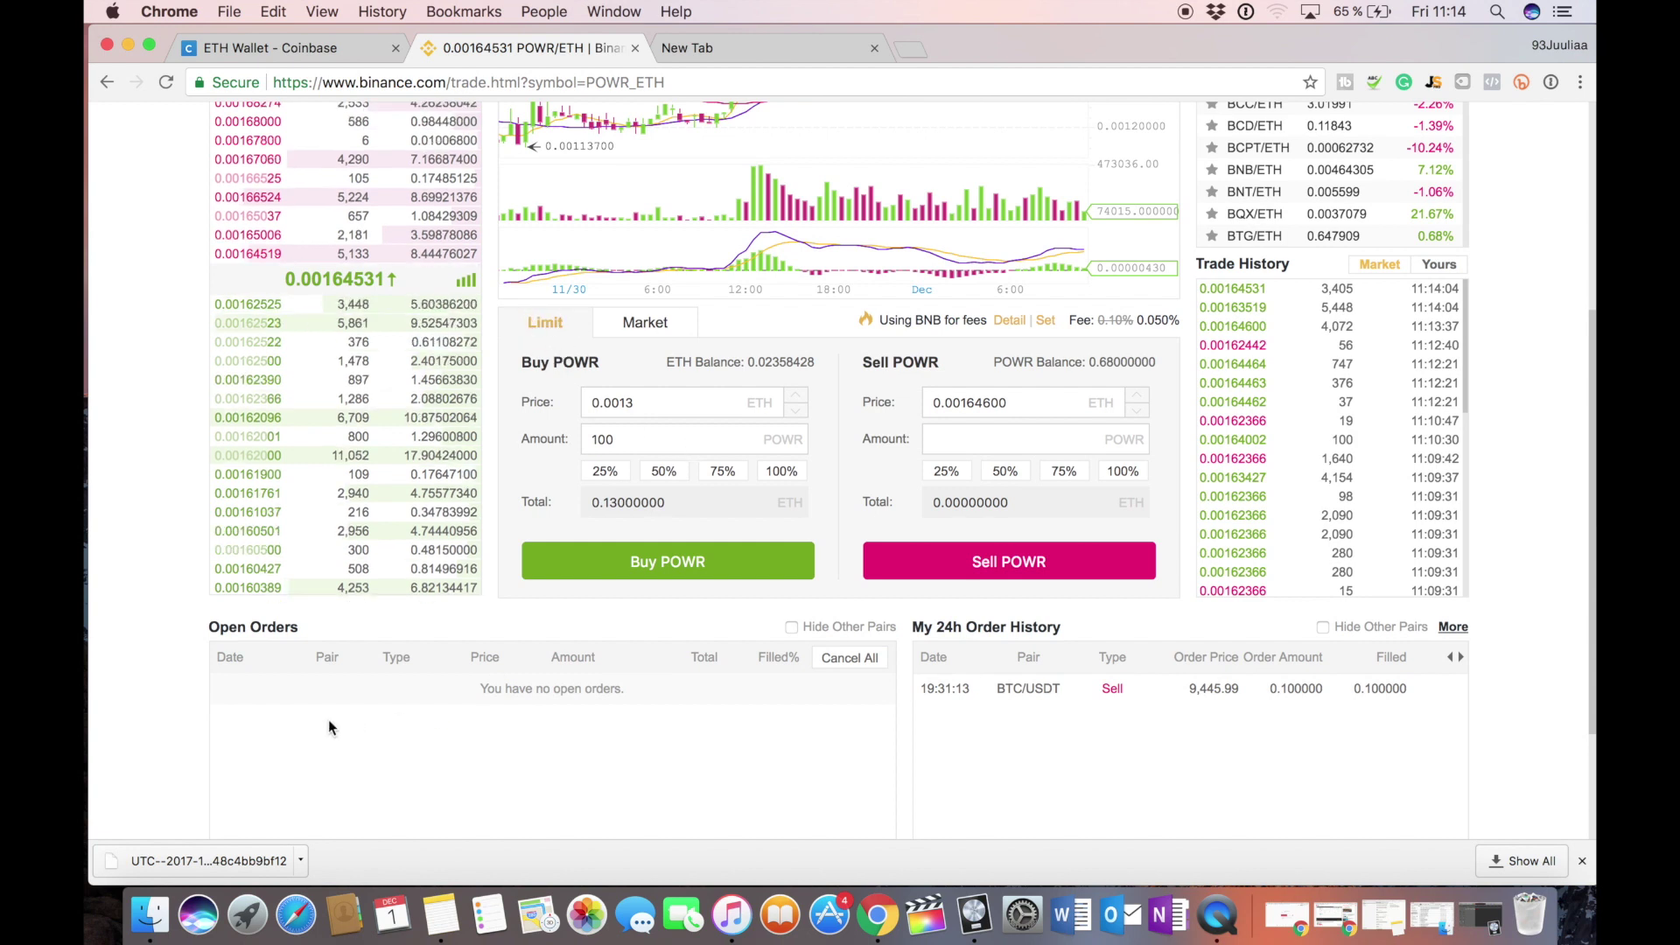
drag(208, 627, 294, 627)
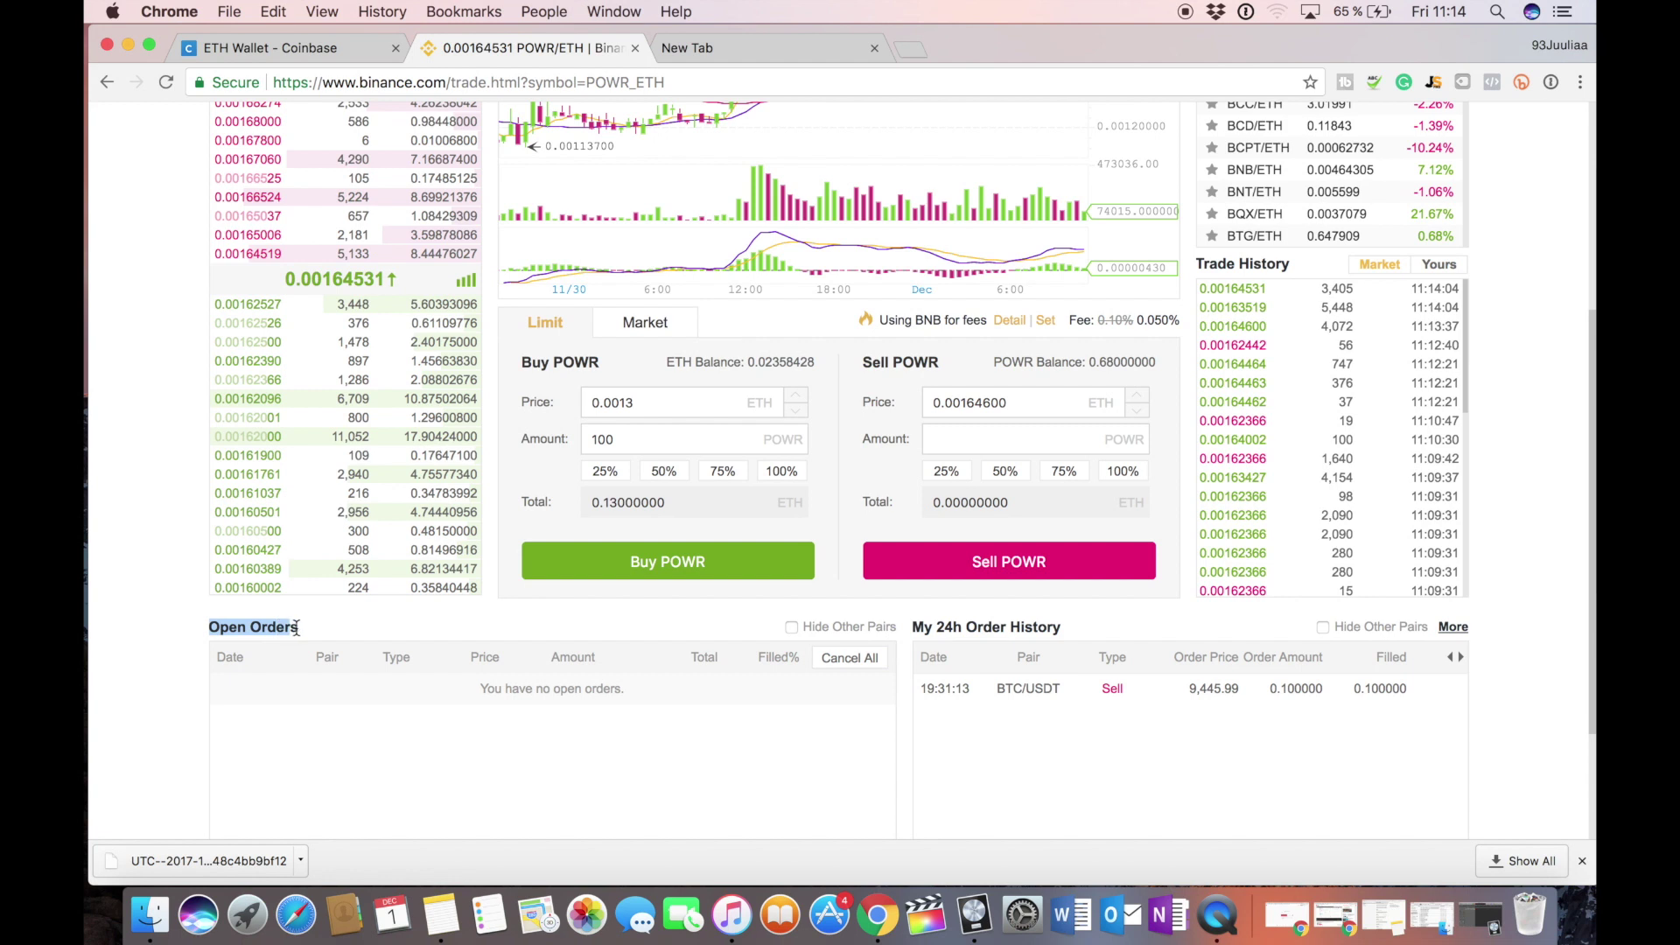
click(314, 631)
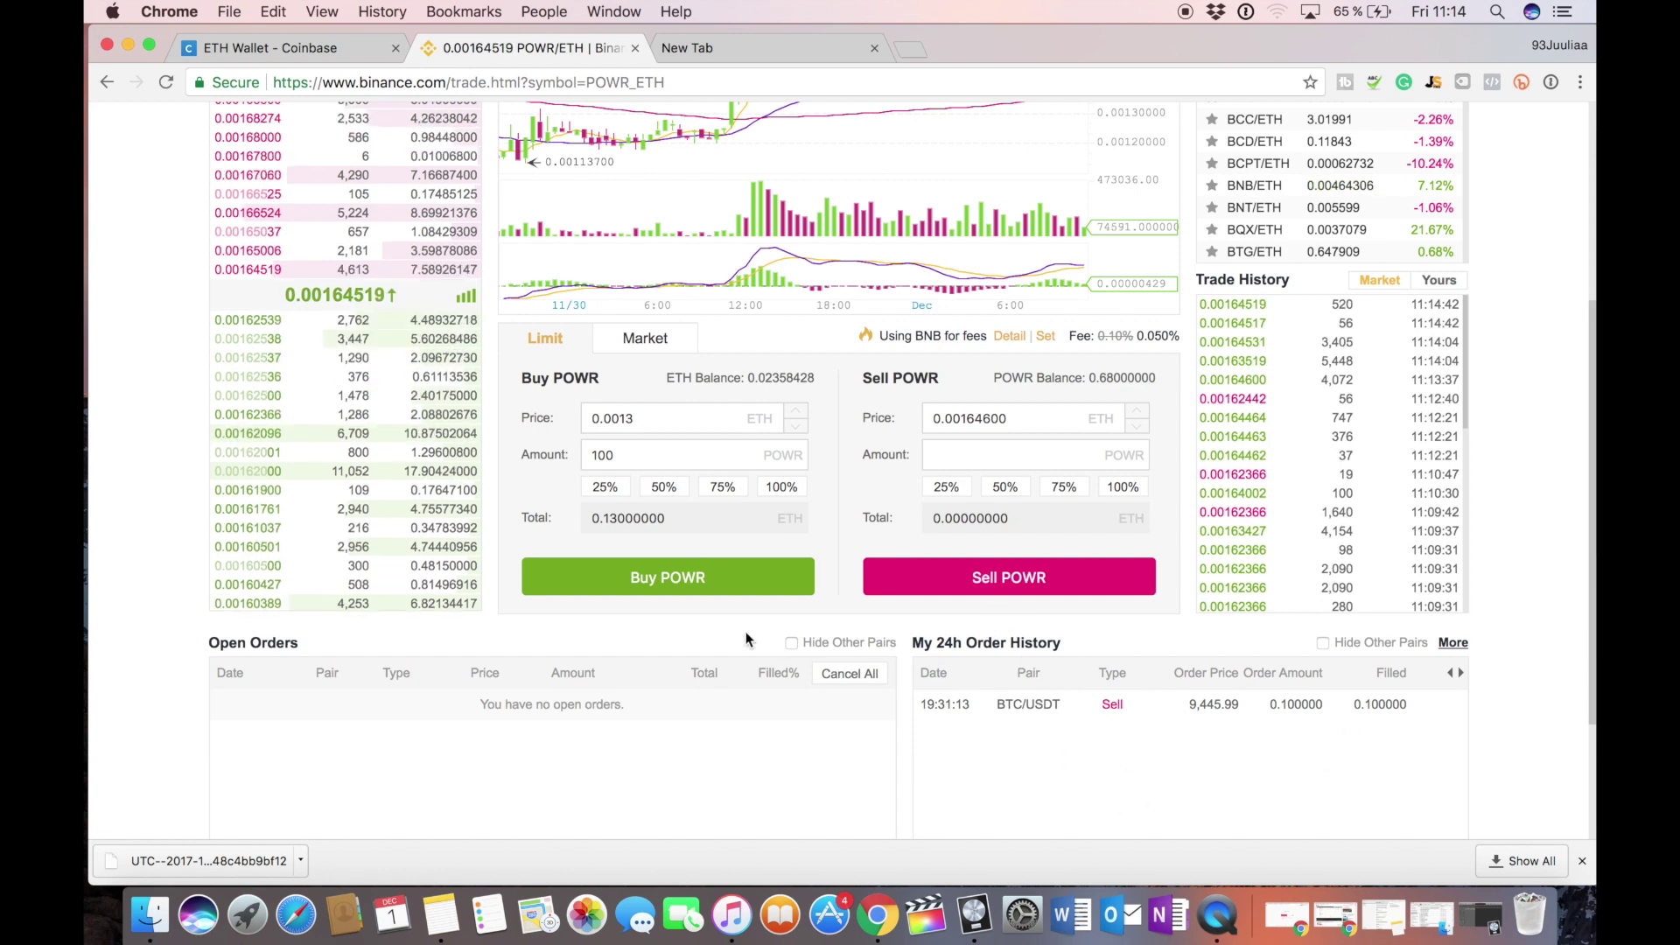
scroll(775, 536, up, 1)
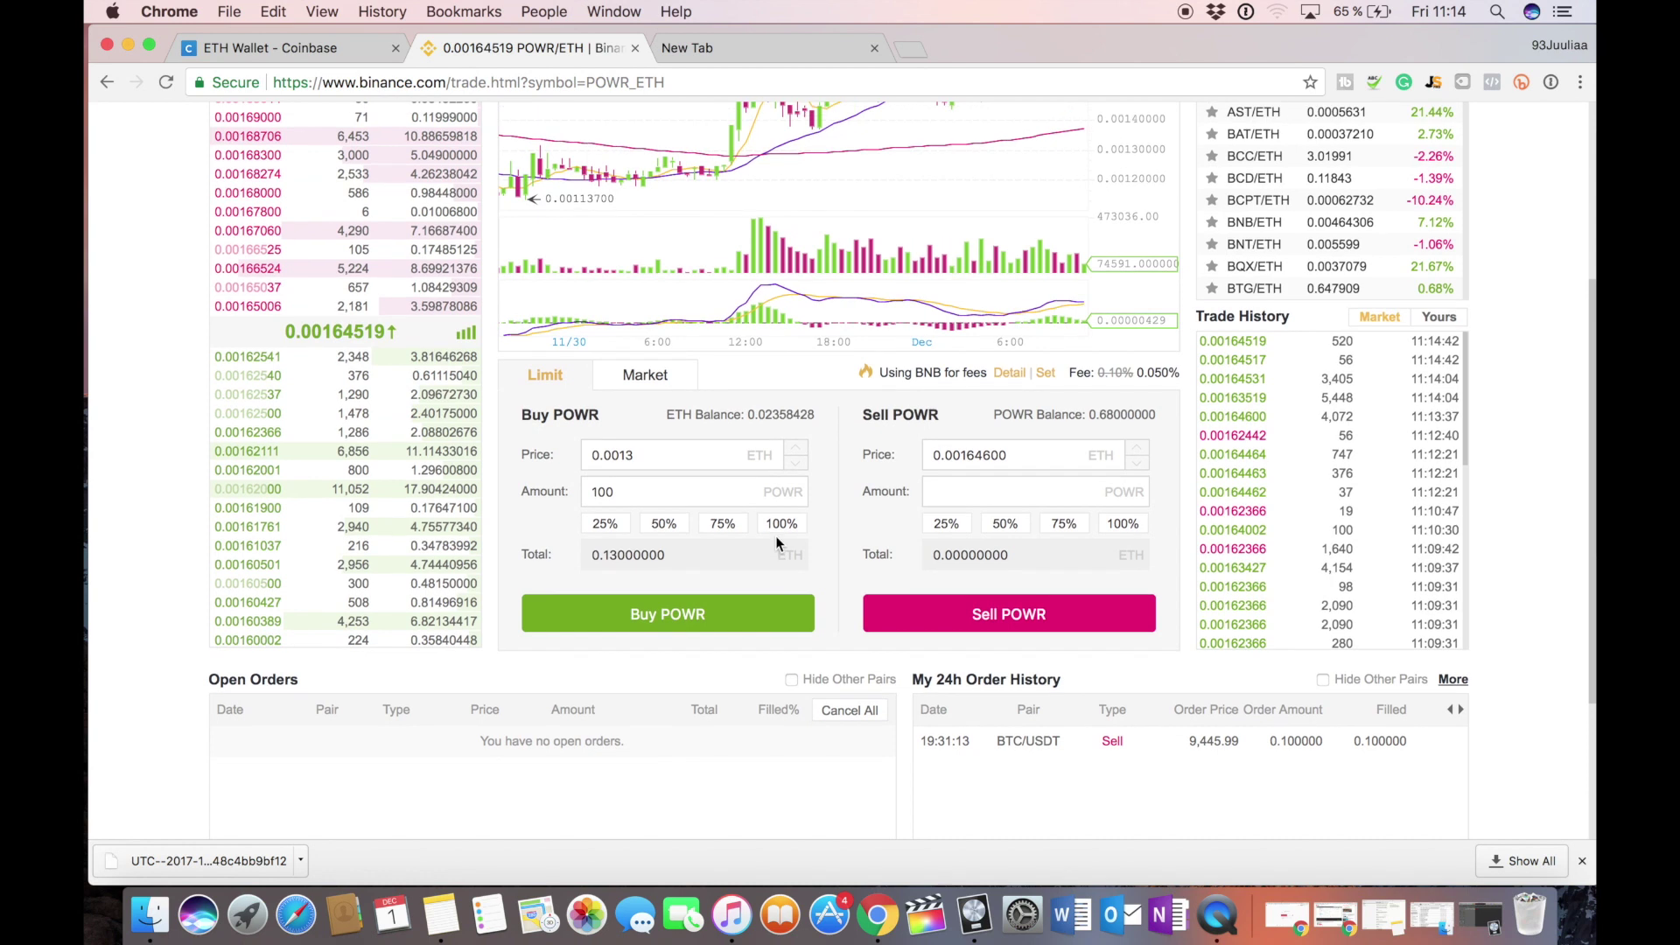
Switch to a Market buy and use 75% then 100% to set the amount to 14 POWR.
click(648, 382)
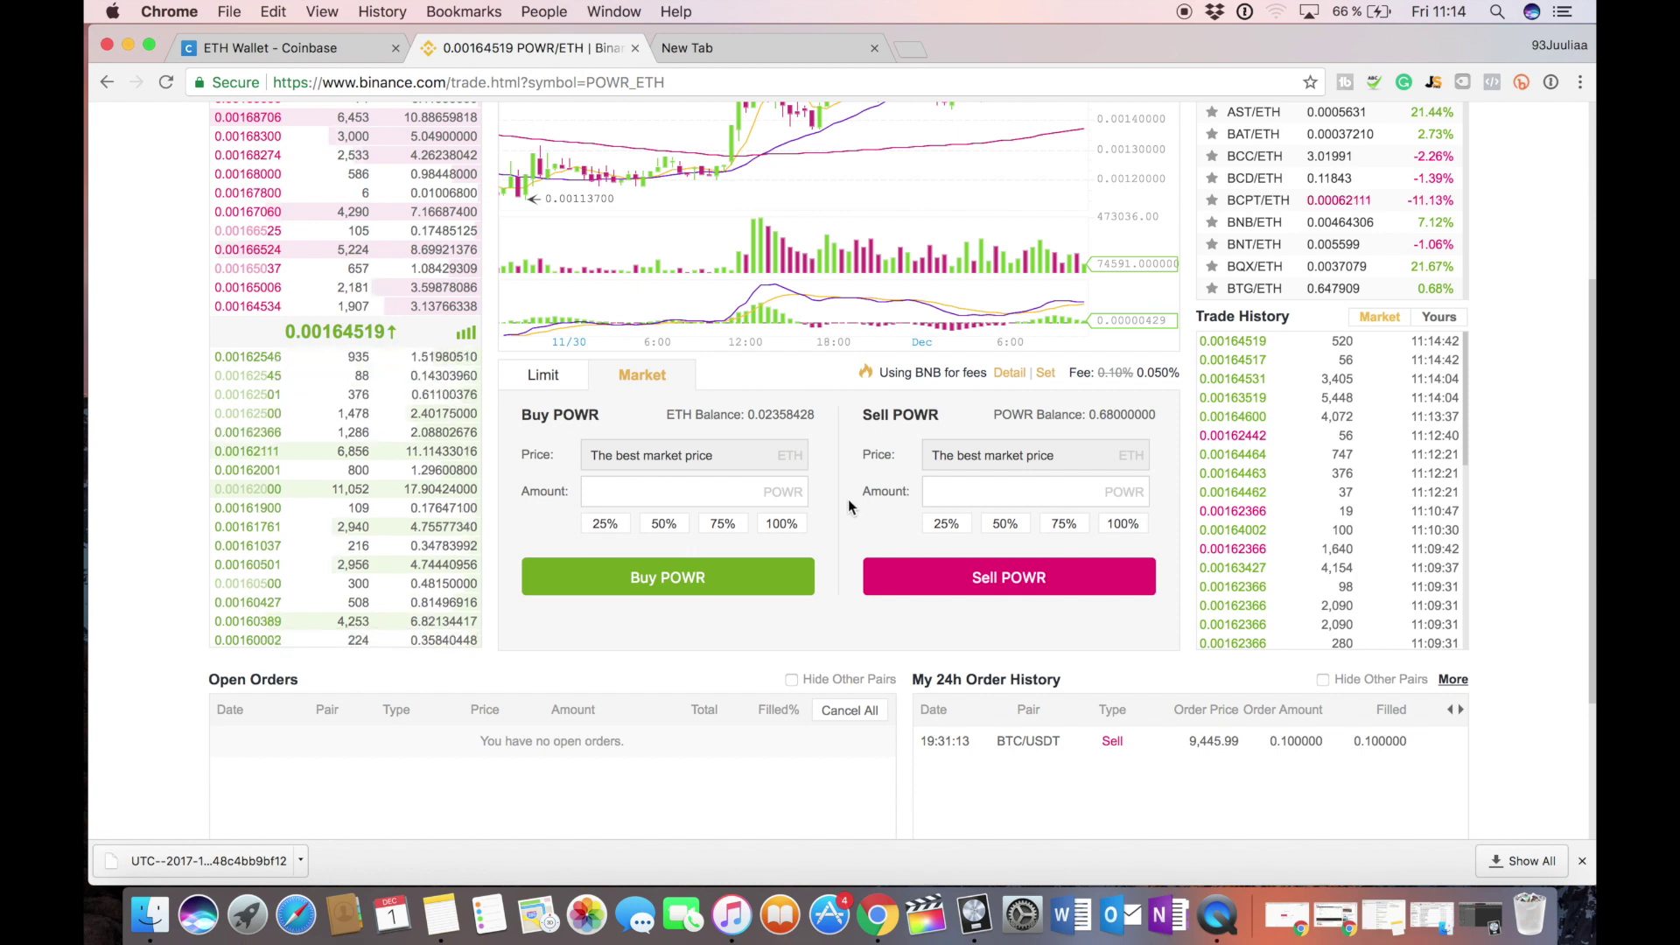
click(725, 492)
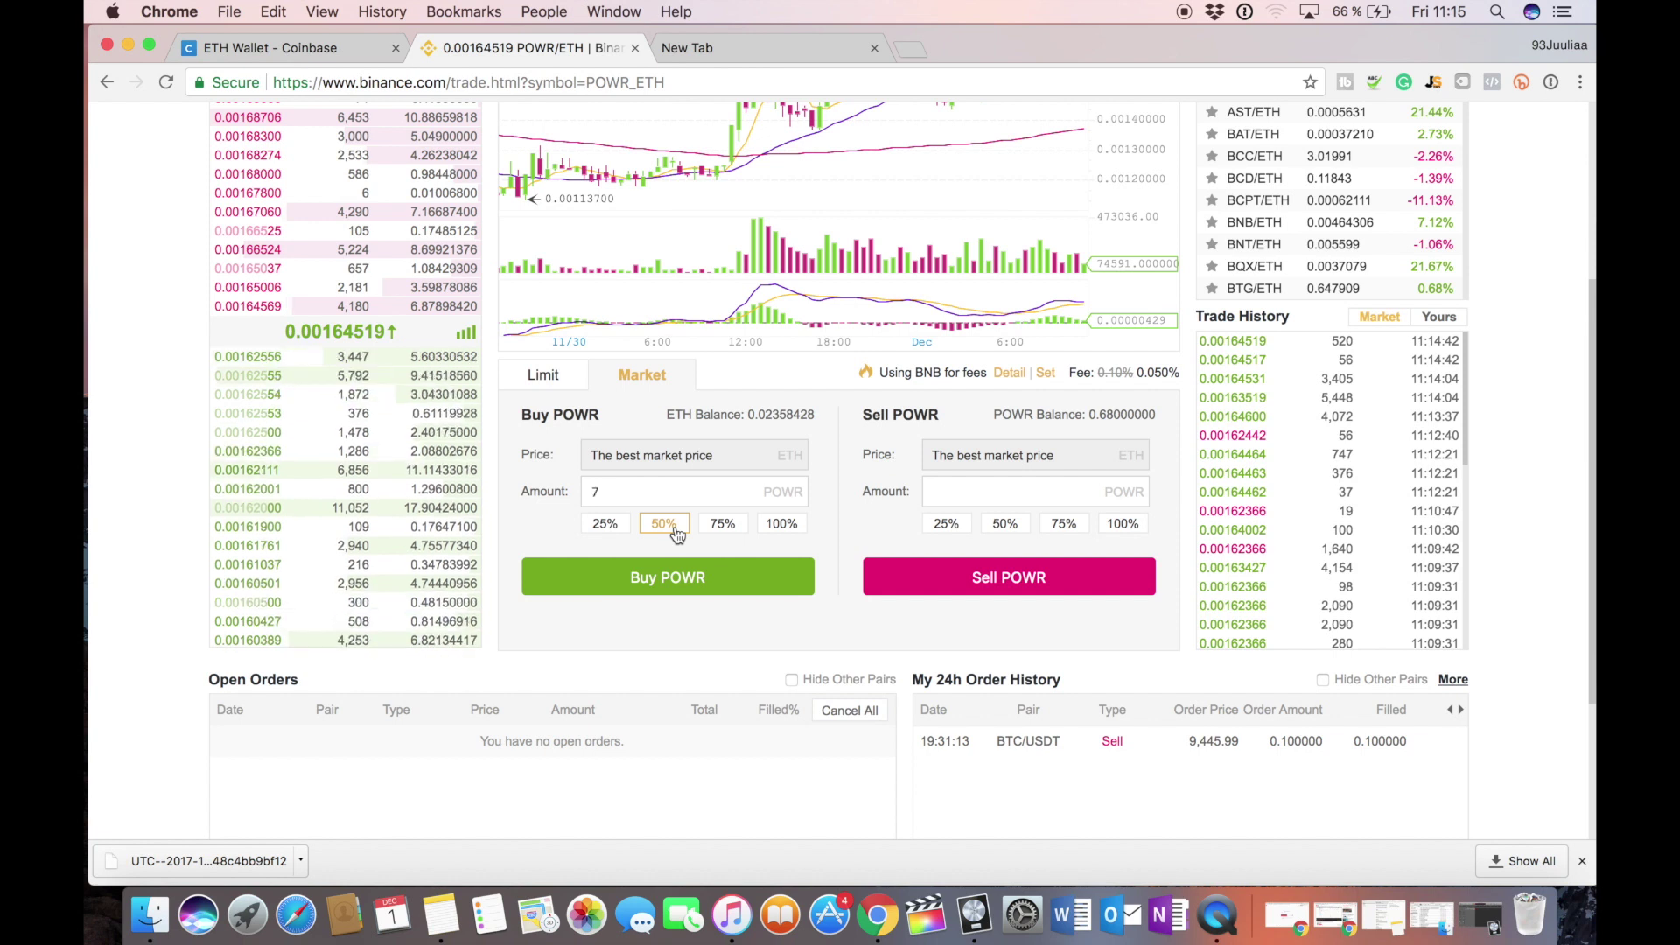
click(718, 529)
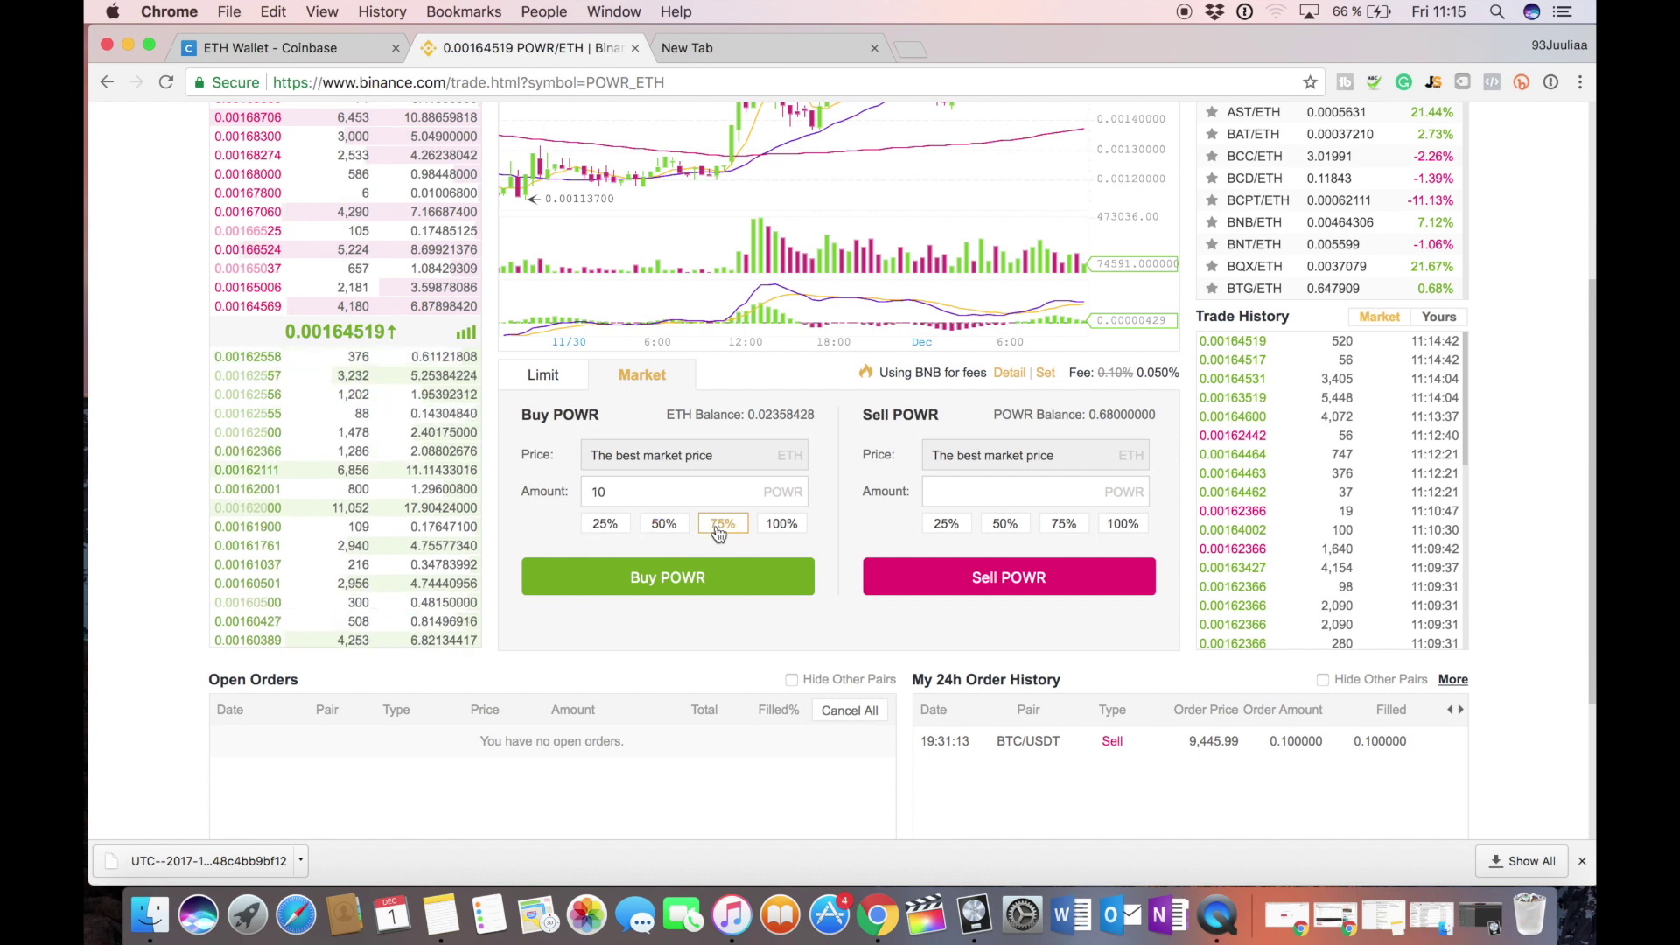
click(787, 526)
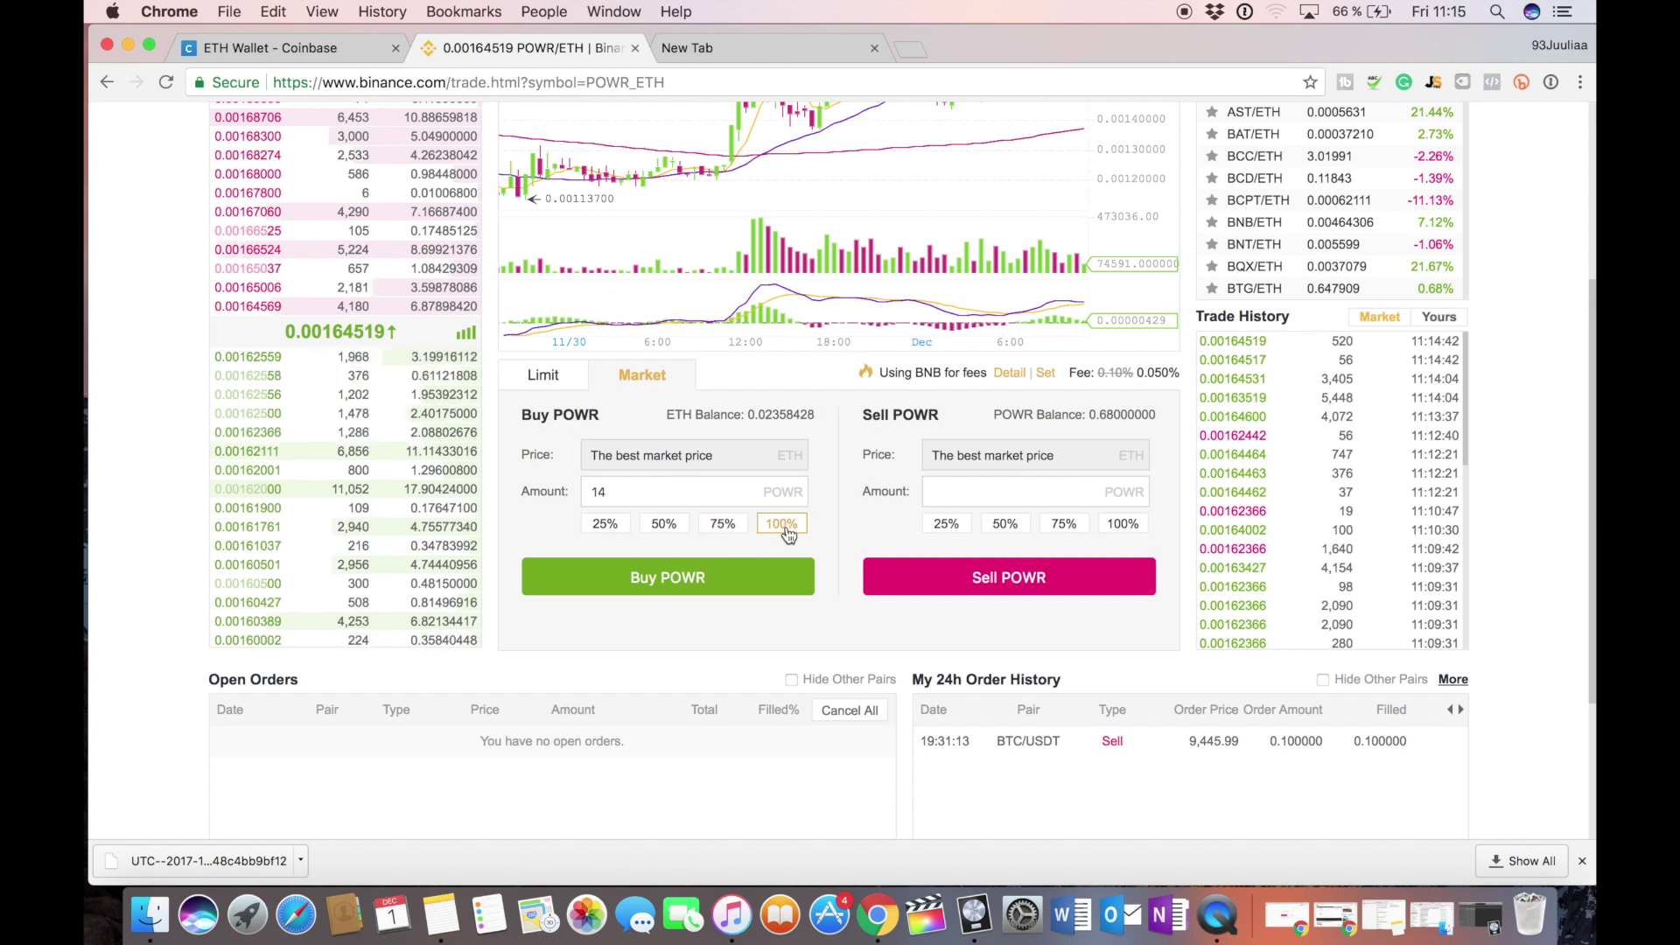
scroll(843, 548, up, 1)
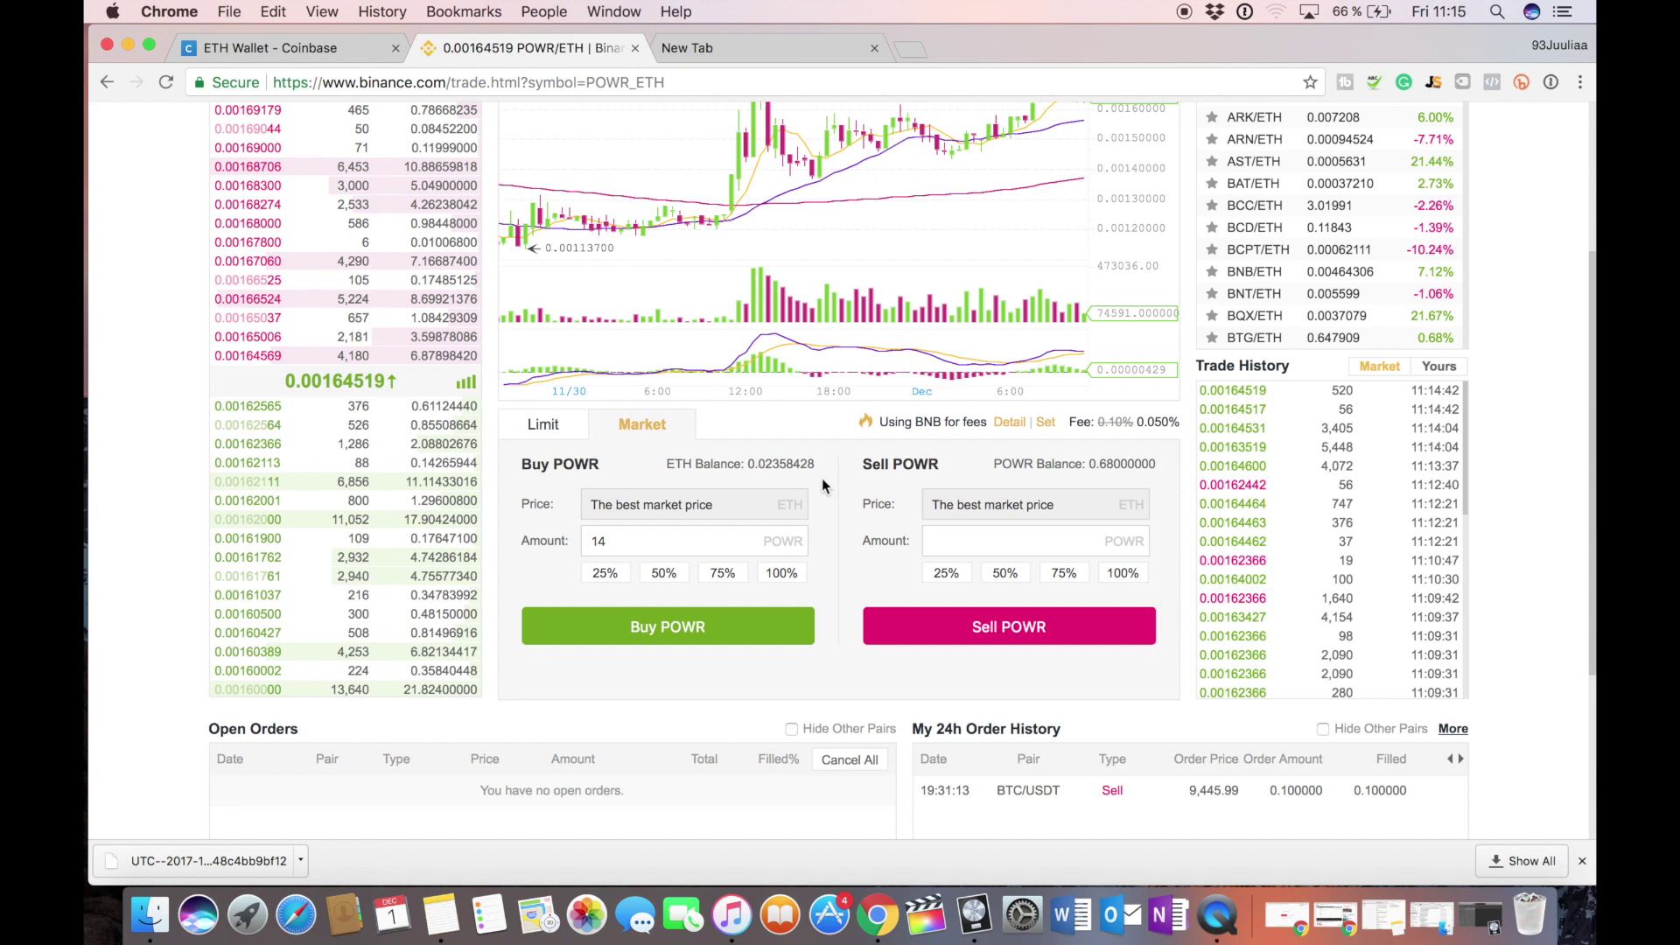
scroll(821, 478, down, 2)
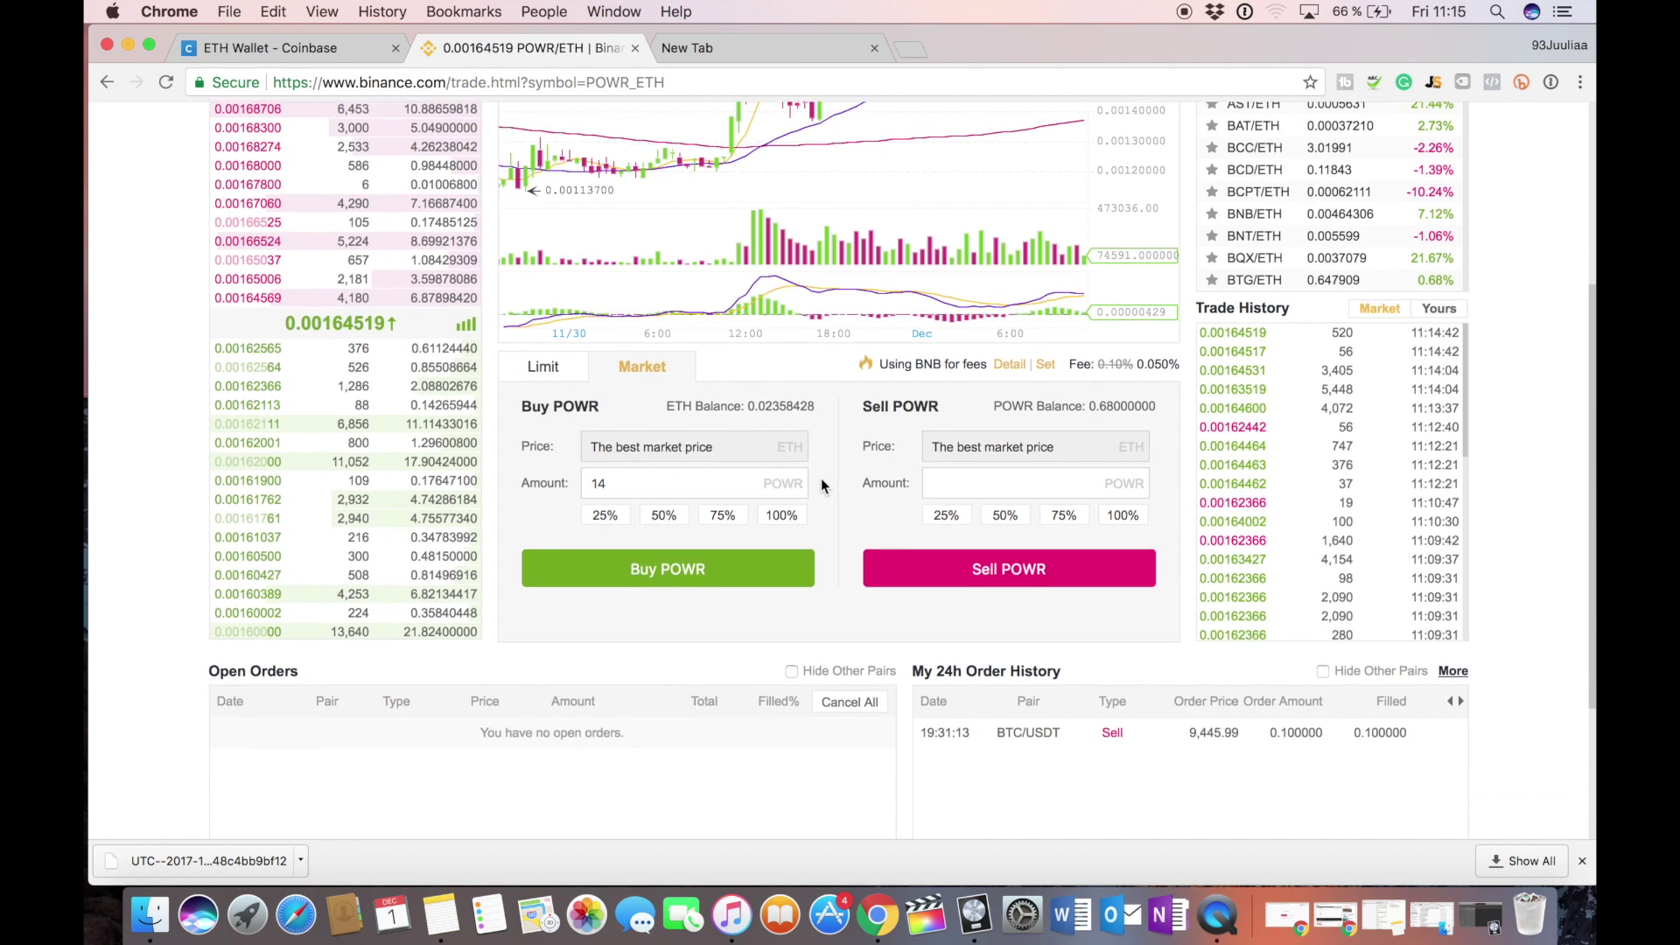
Execute the market buy of 14 POWR, then go to Funds > Deposits & Withdrawals.
click(674, 565)
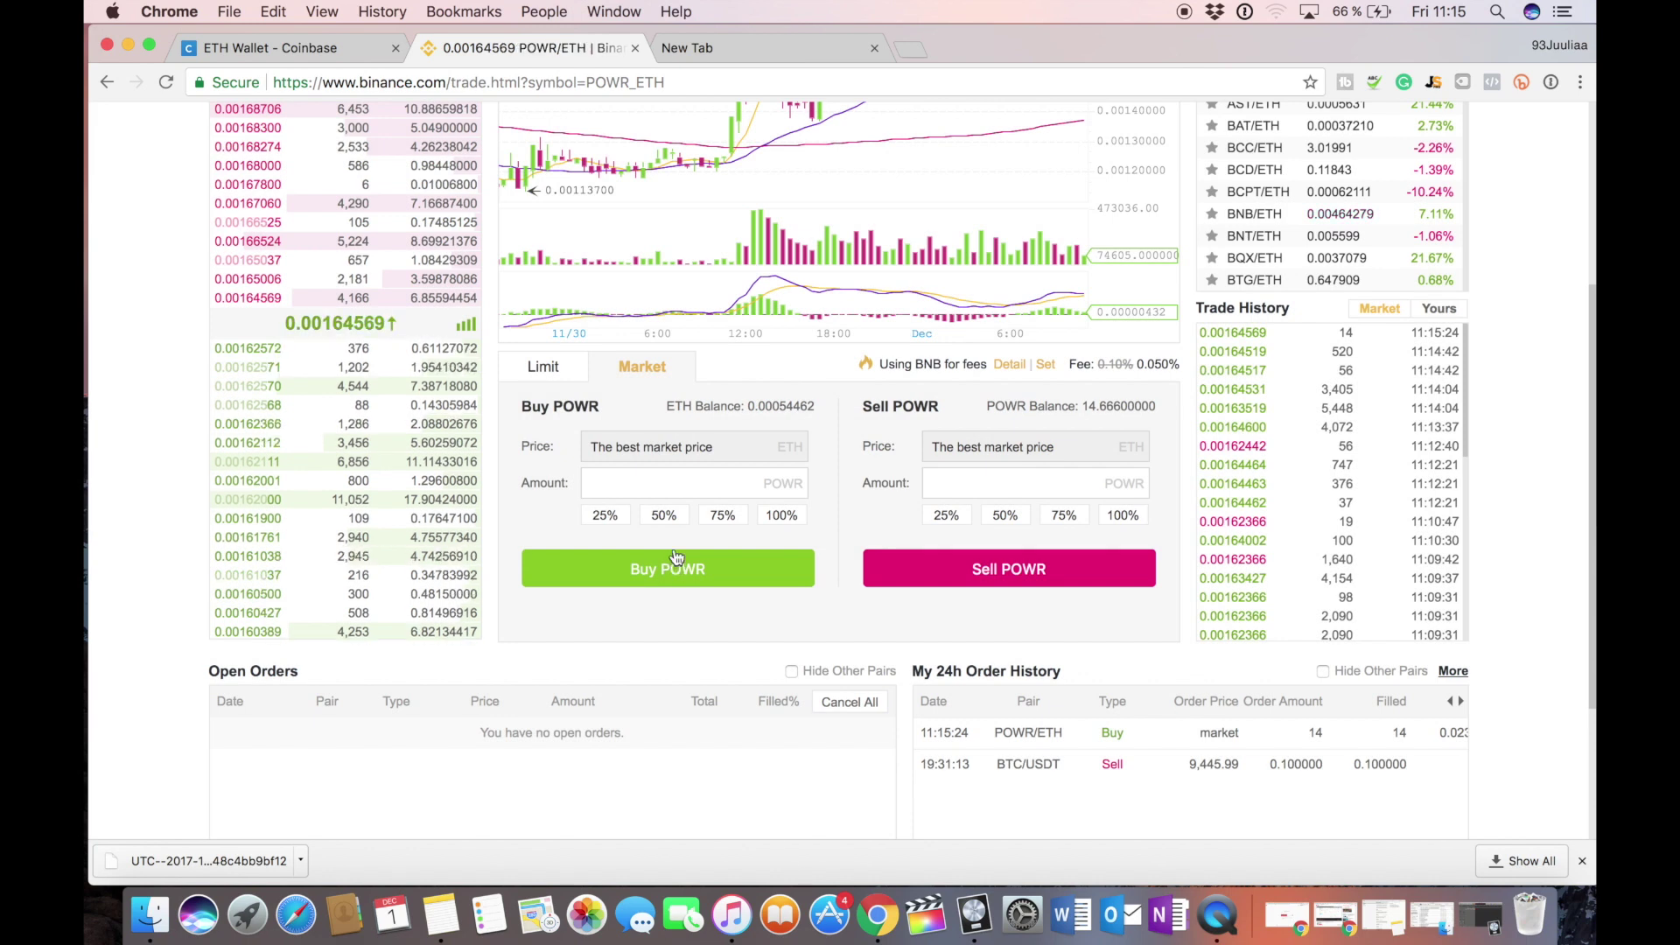
scroll(842, 516, down, 3)
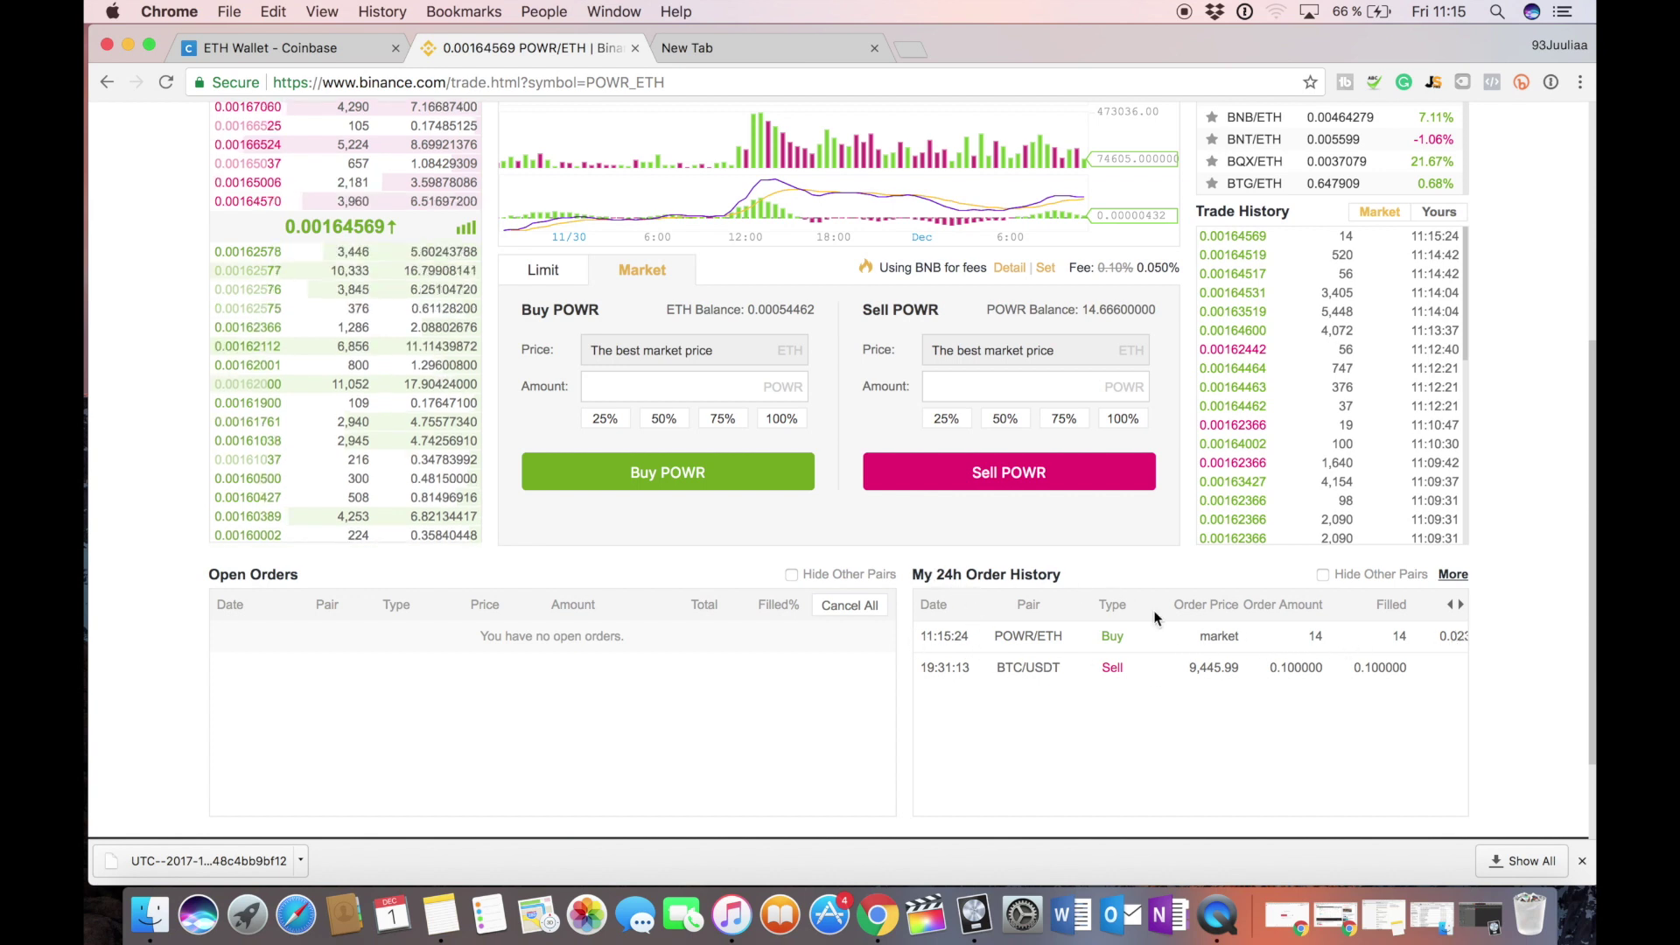
scroll(1215, 698, up, 10)
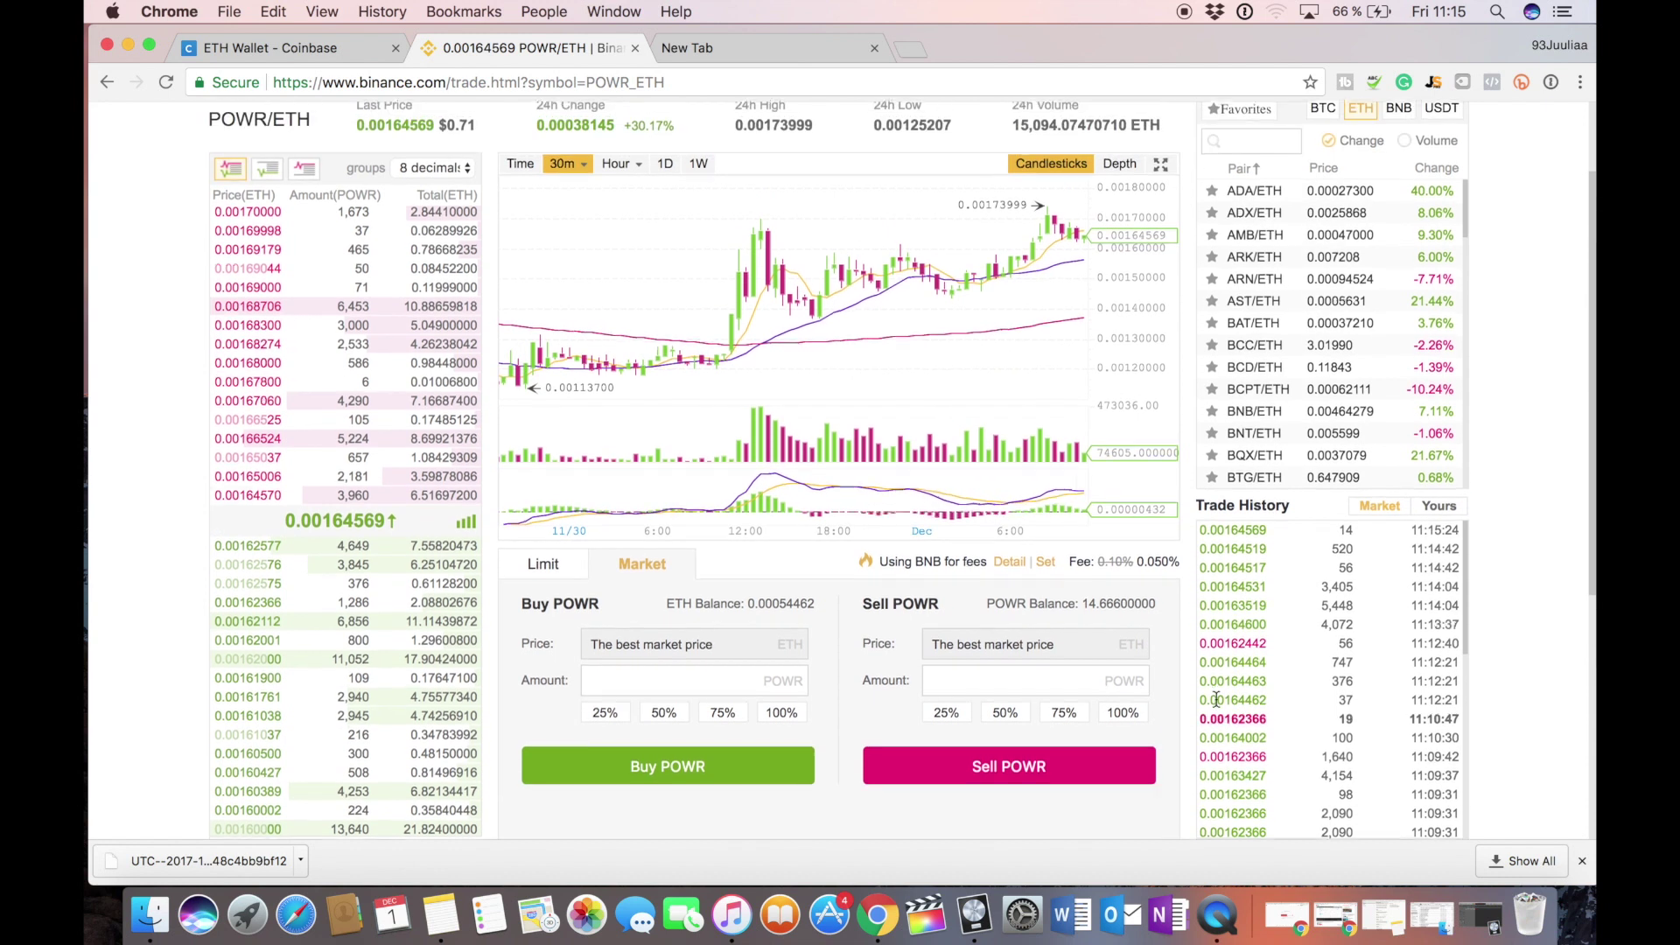
scroll(1215, 701, up, 2)
scroll(1203, 707, down, 3)
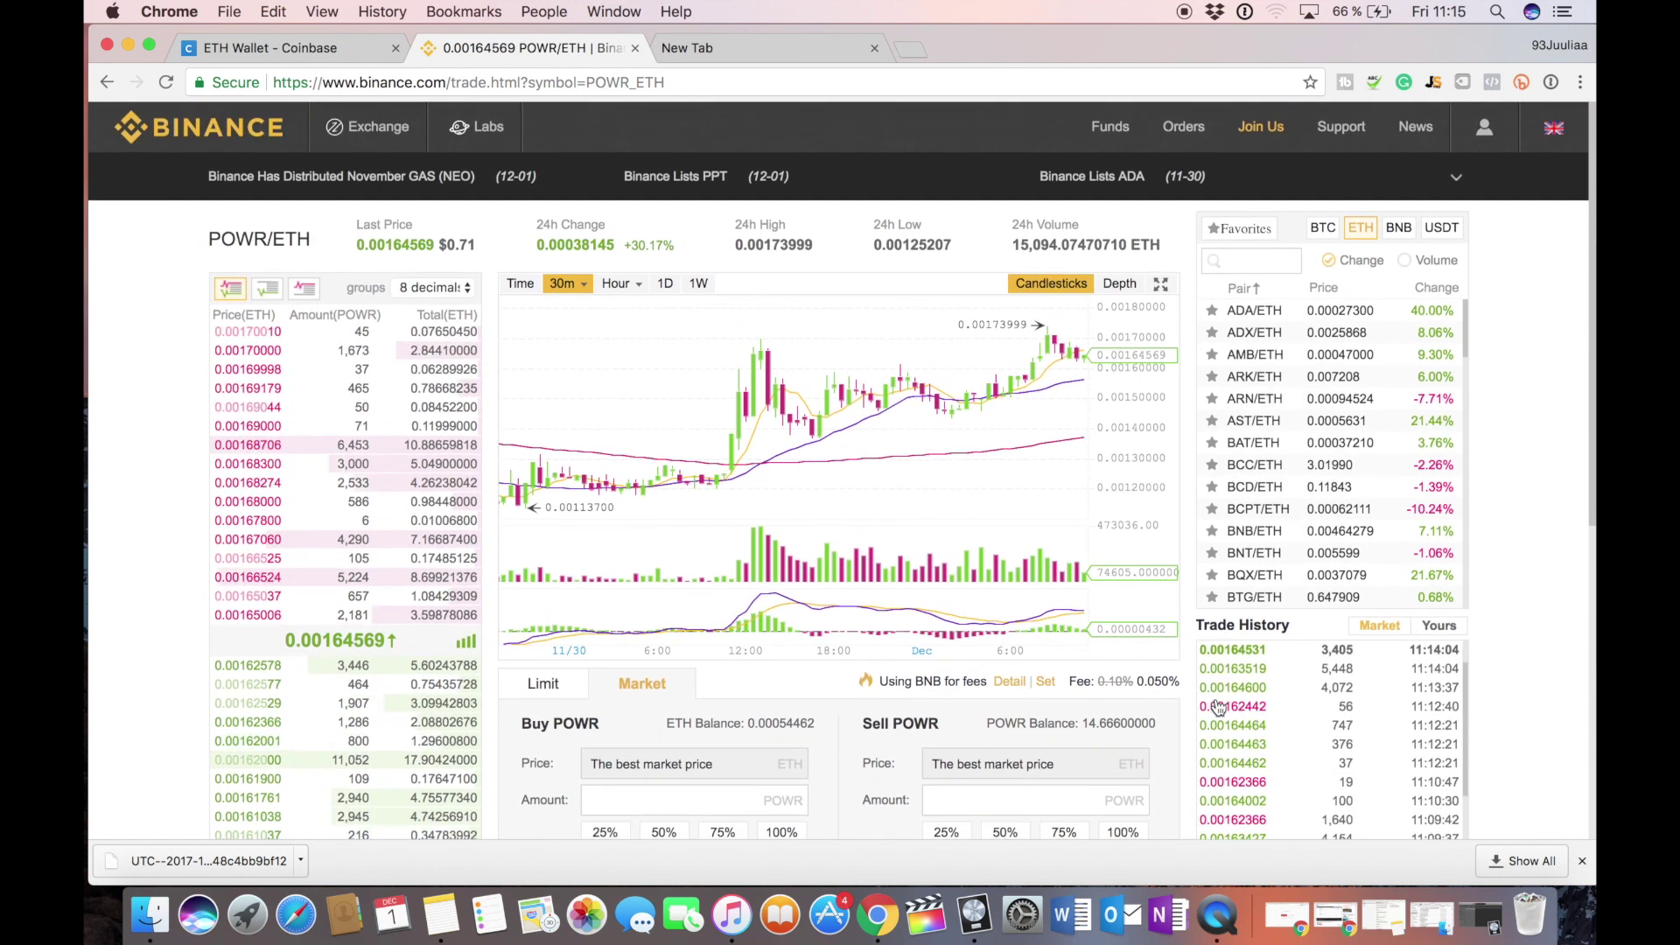
scroll(1199, 705, down, 3)
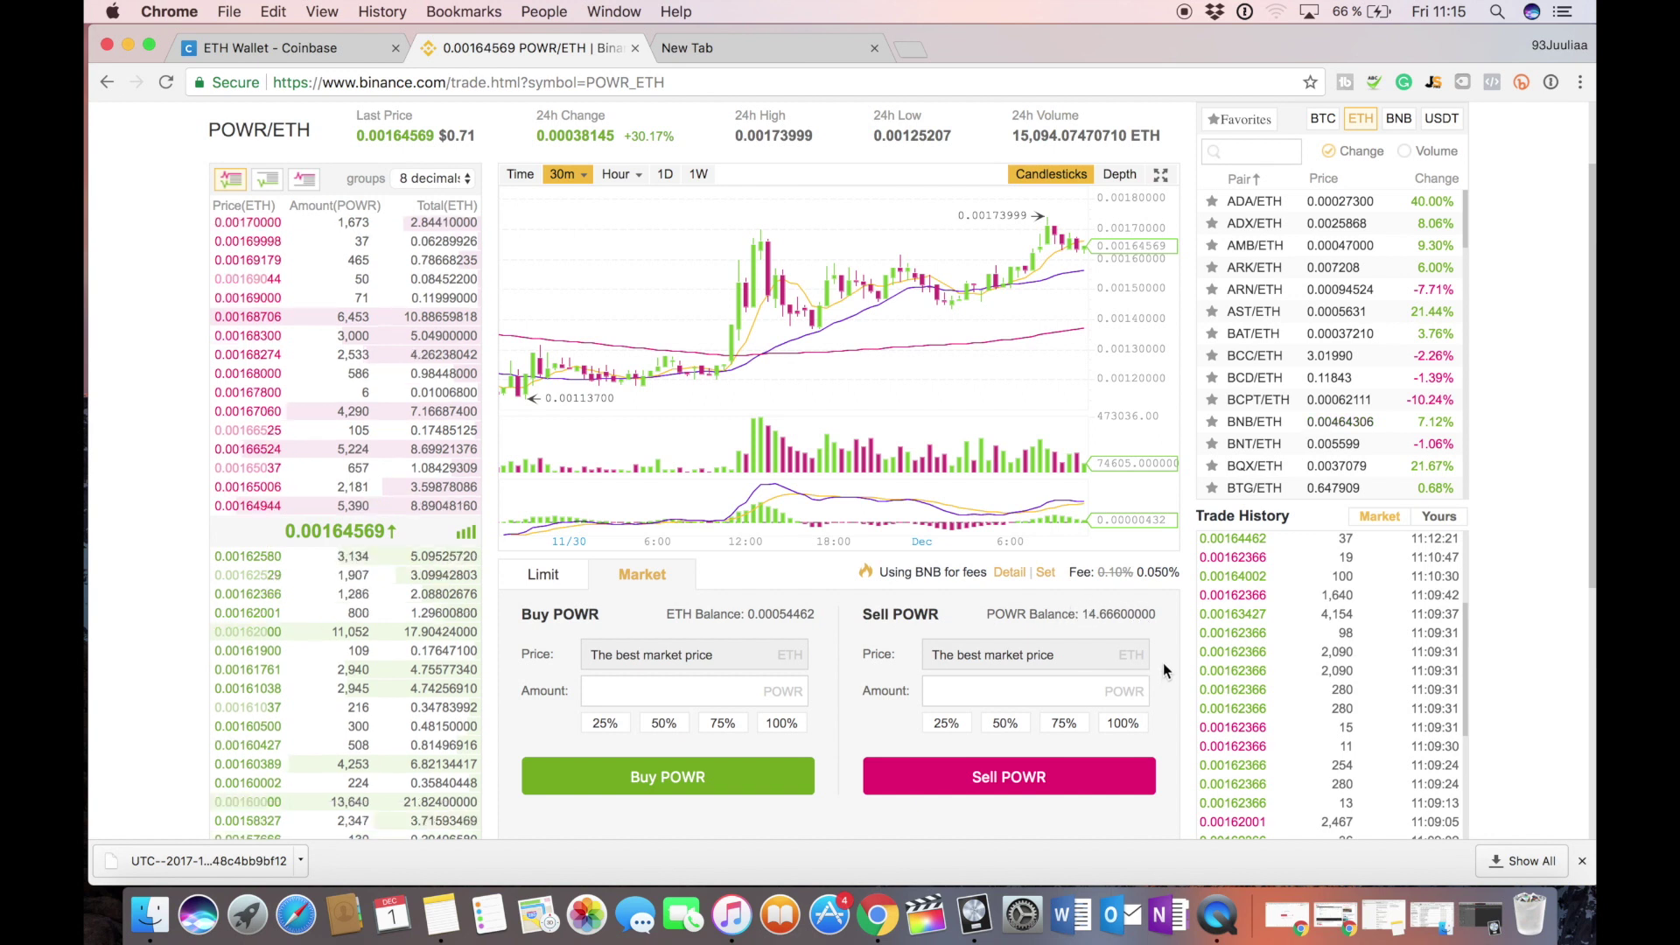
scroll(1163, 663, up, 3)
mouse_move(1109, 127)
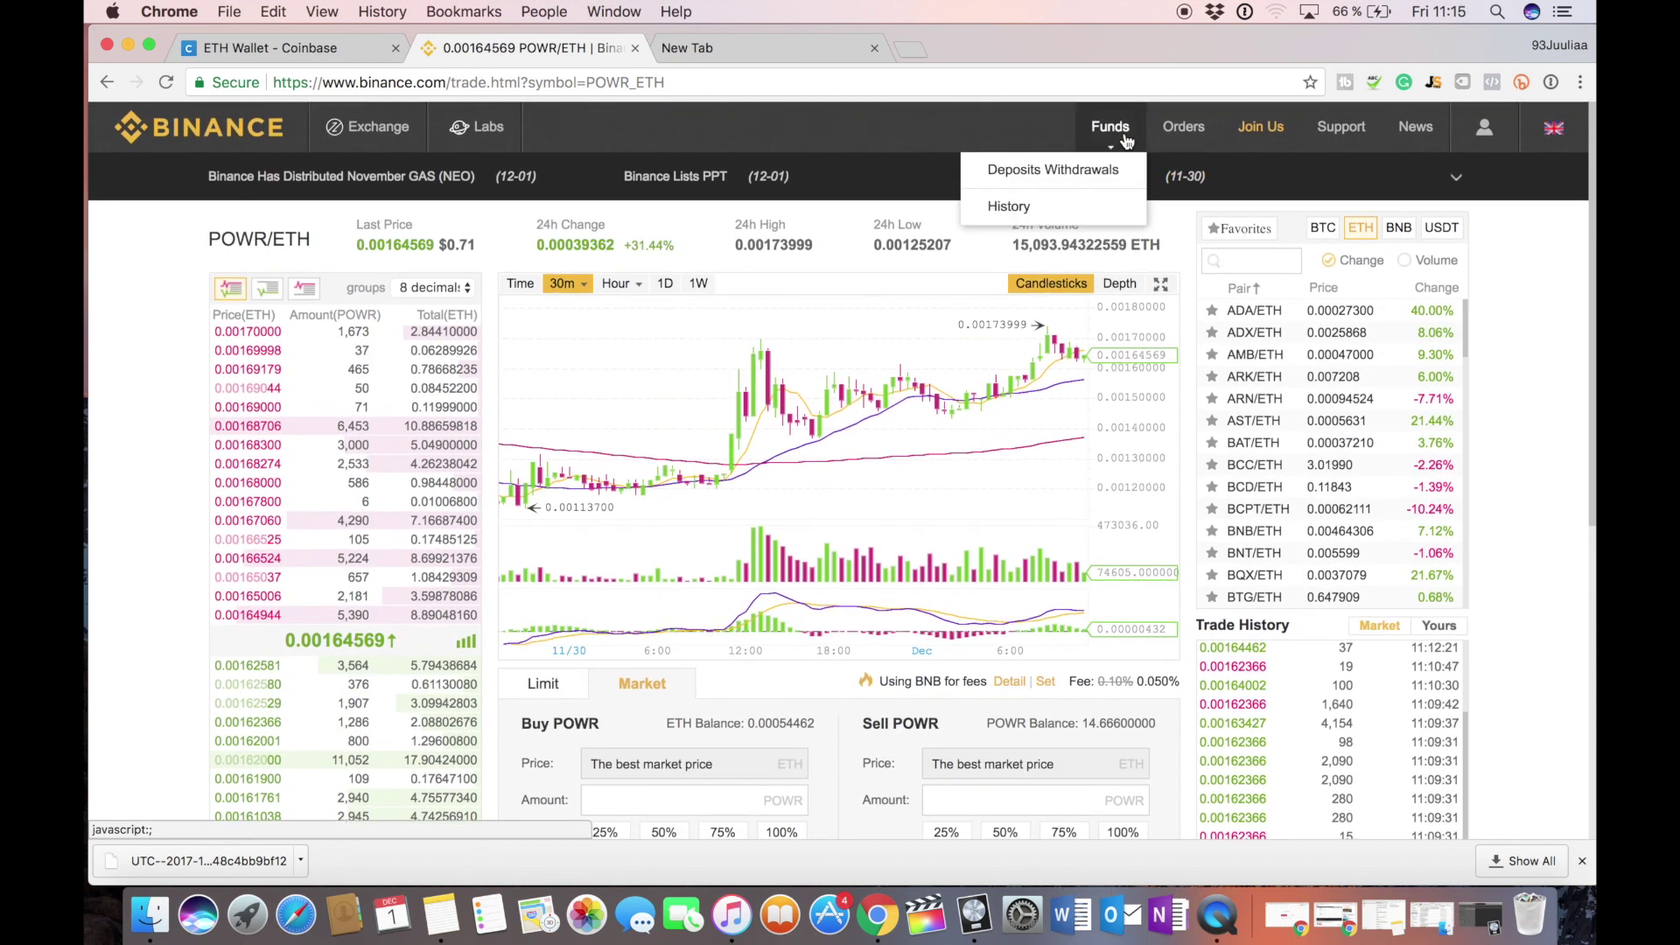
click(1068, 180)
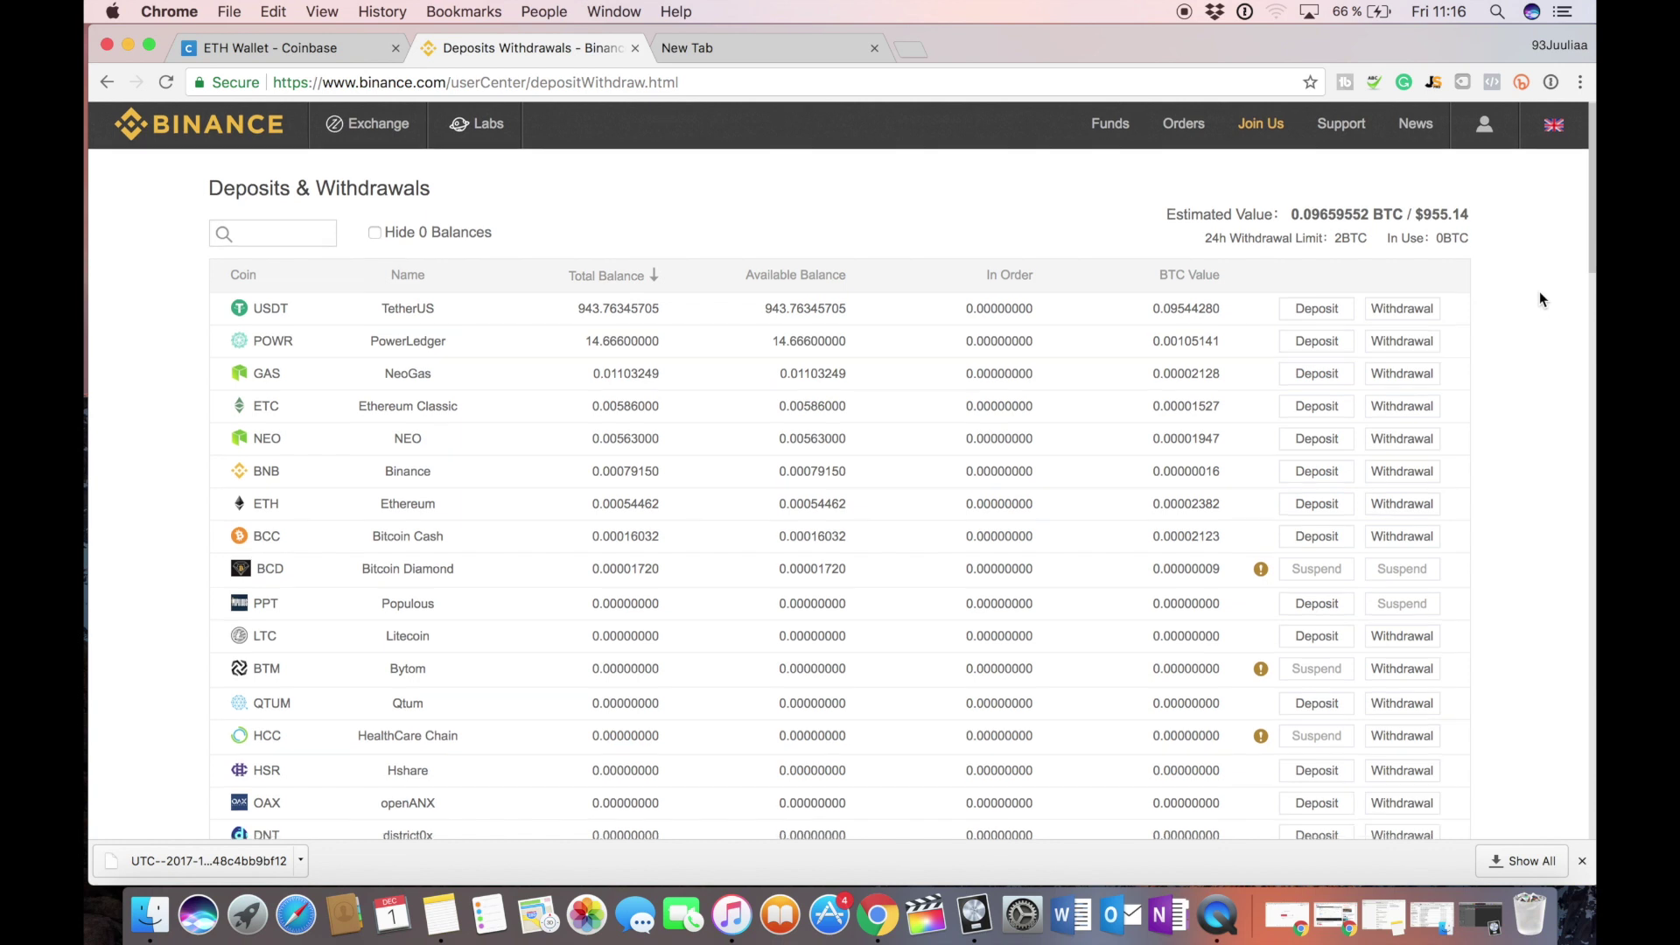
Find POWR in the coin list and open its withdrawal form.
scroll(565, 455, down, 2)
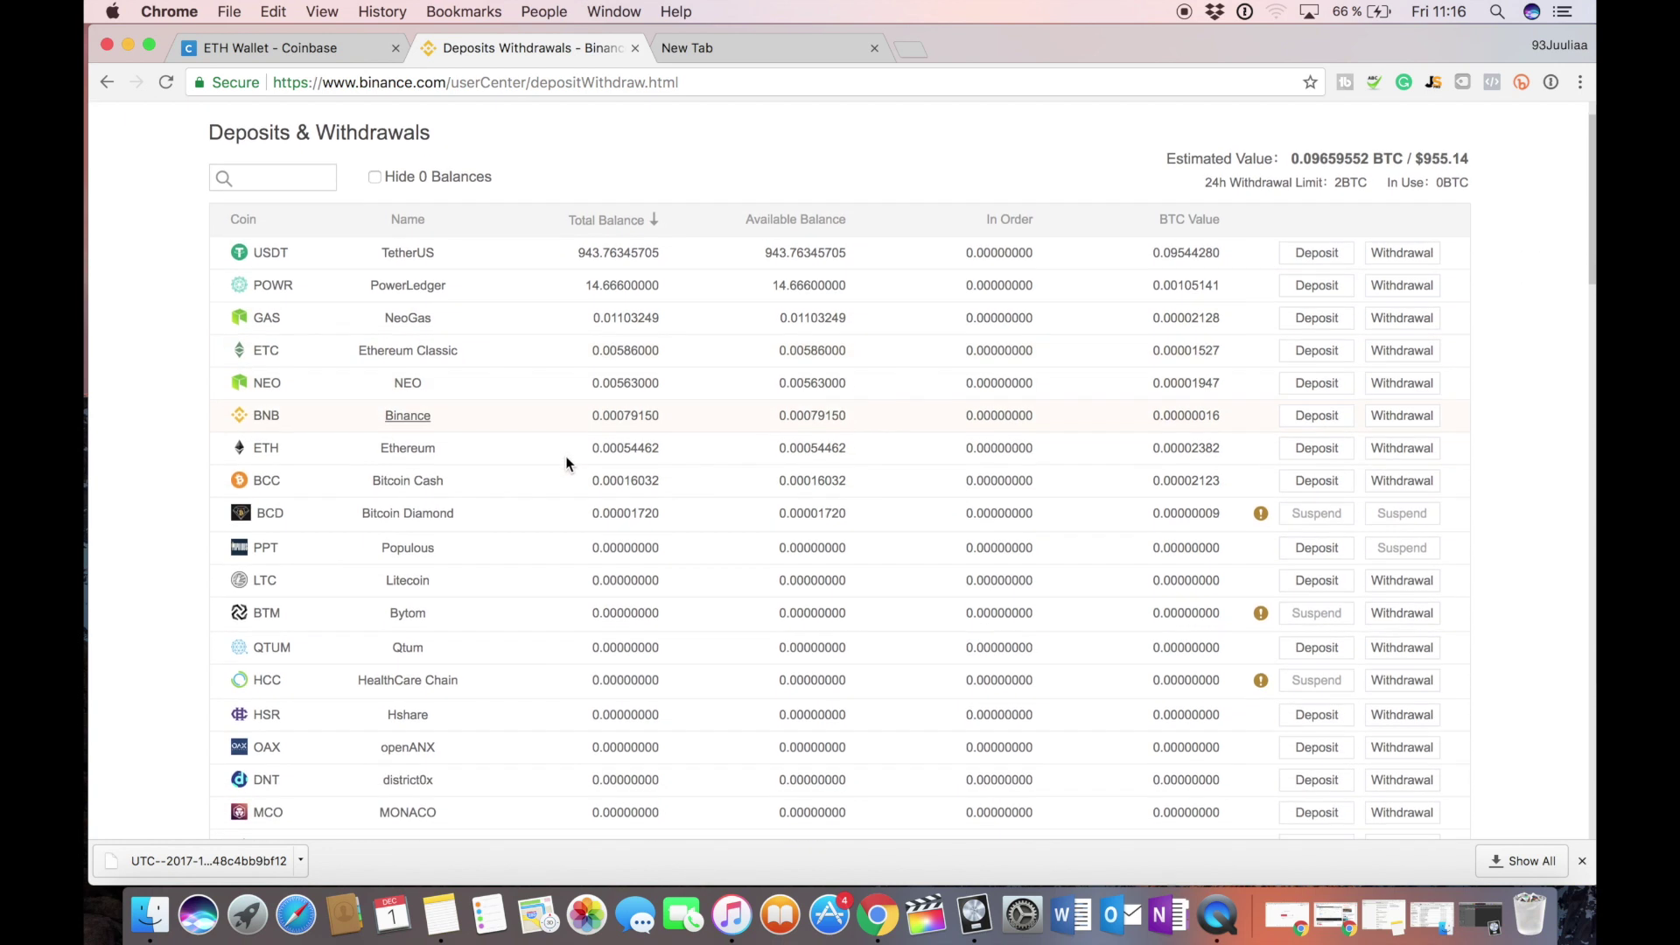
scroll(570, 316, down, 10)
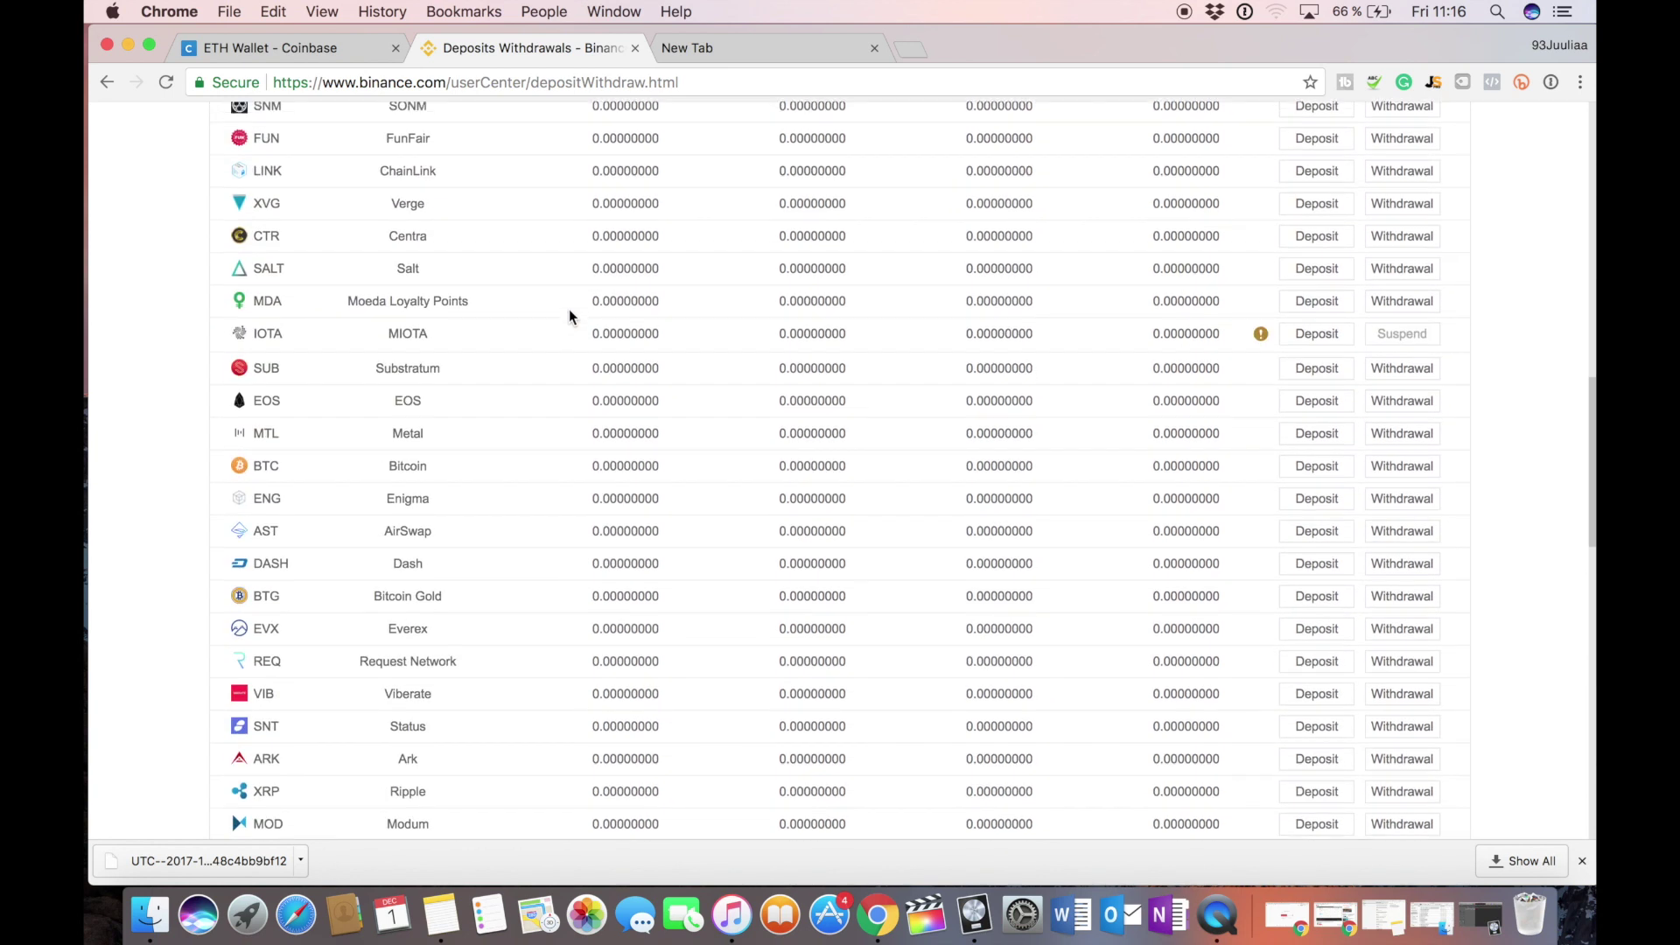
scroll(568, 308, up, 20)
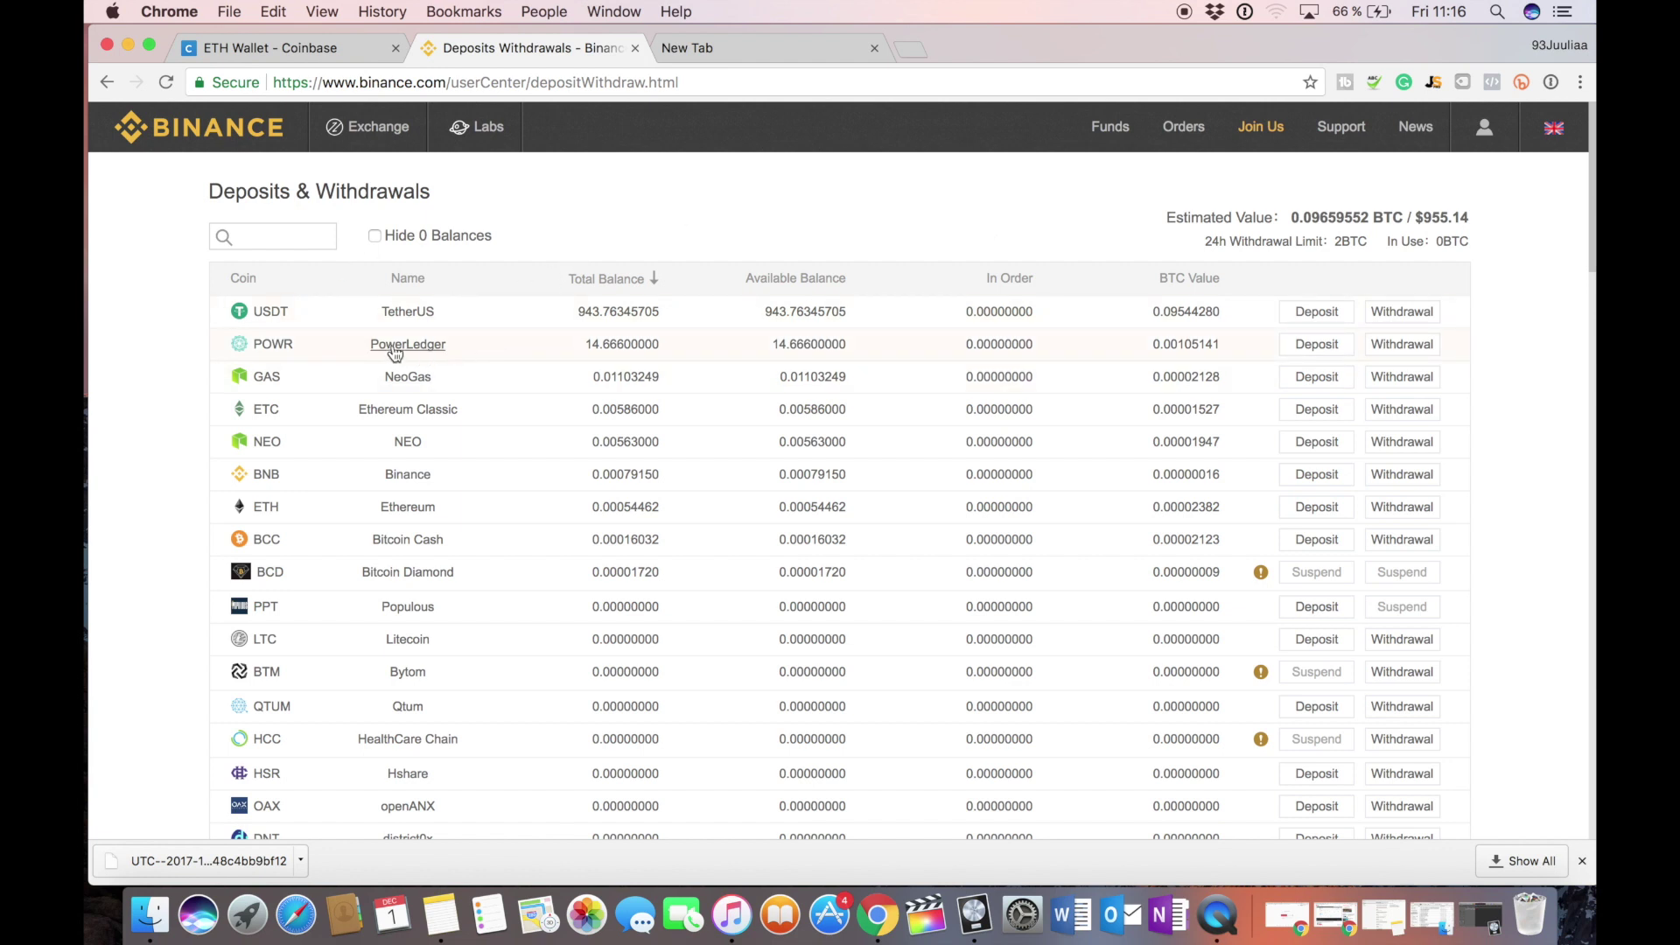
click(1411, 351)
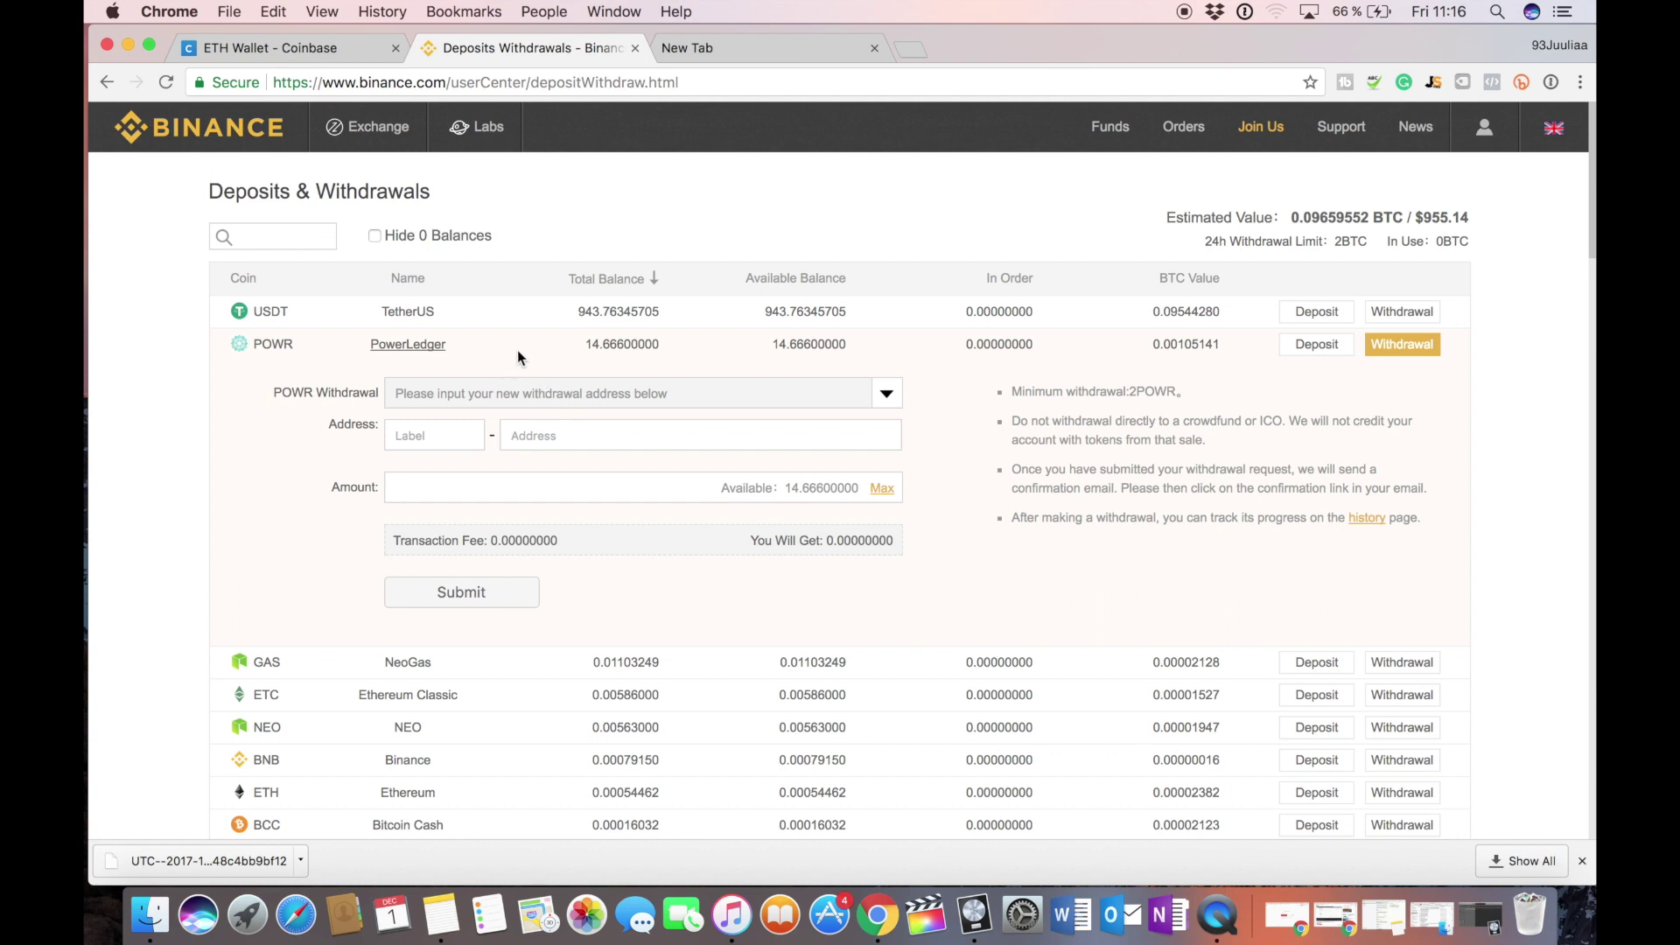
Scroll over the POWR withdrawal form showing 14.66600000 POWR available.
scroll(1564, 312, down, 5)
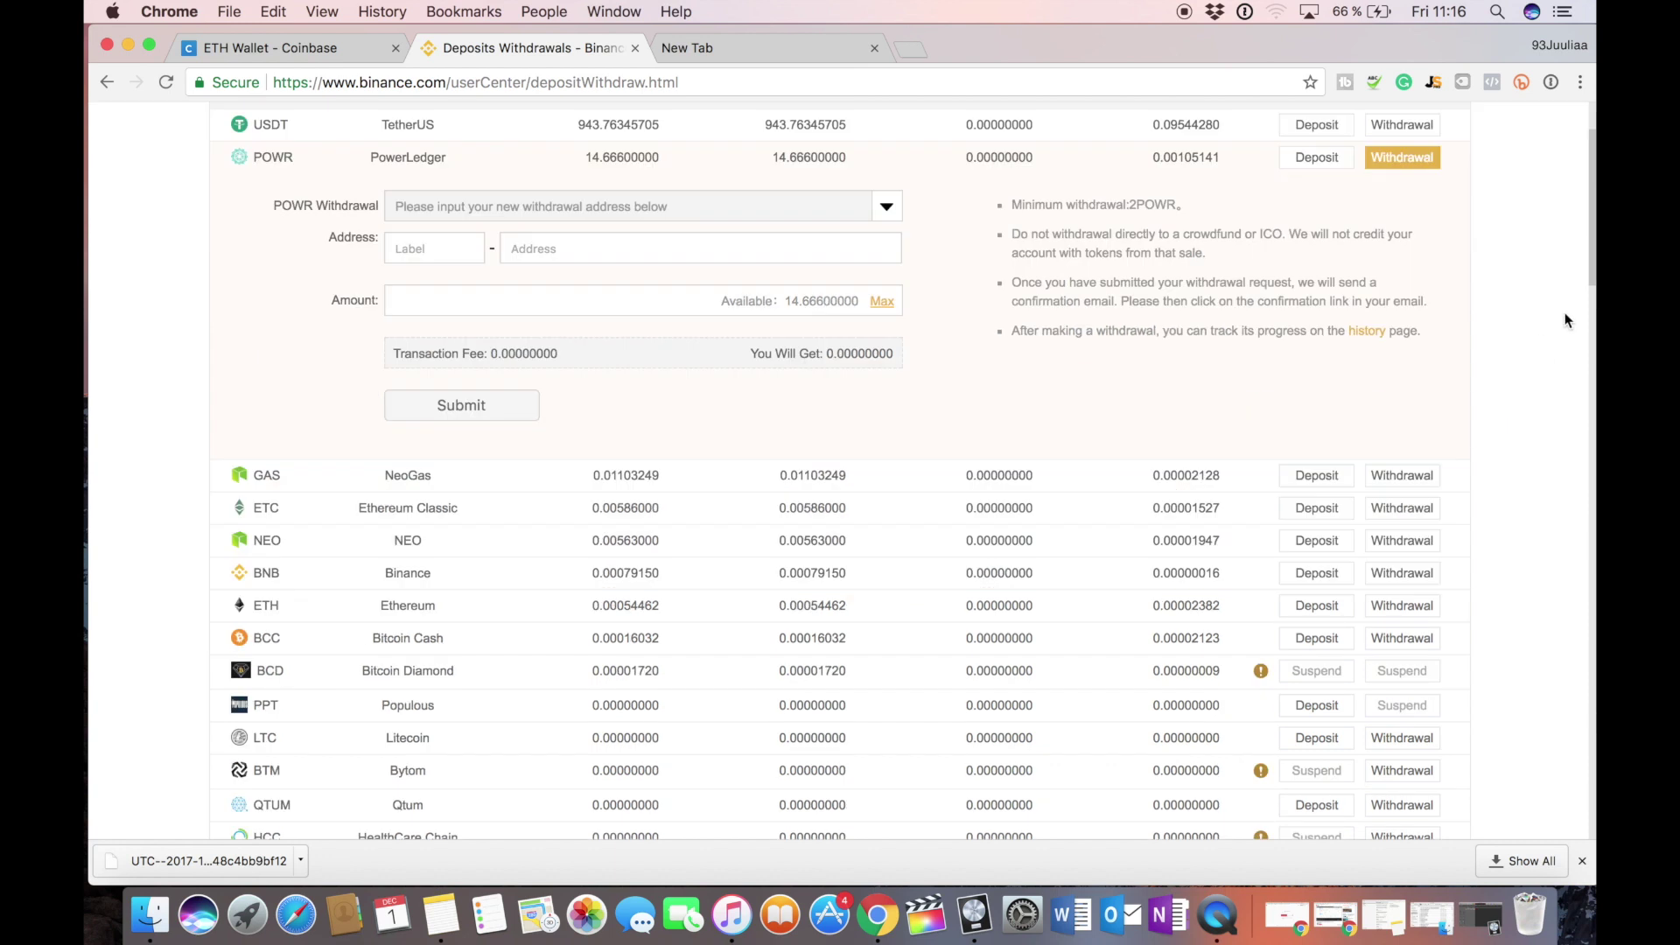
scroll(1565, 312, up, 5)
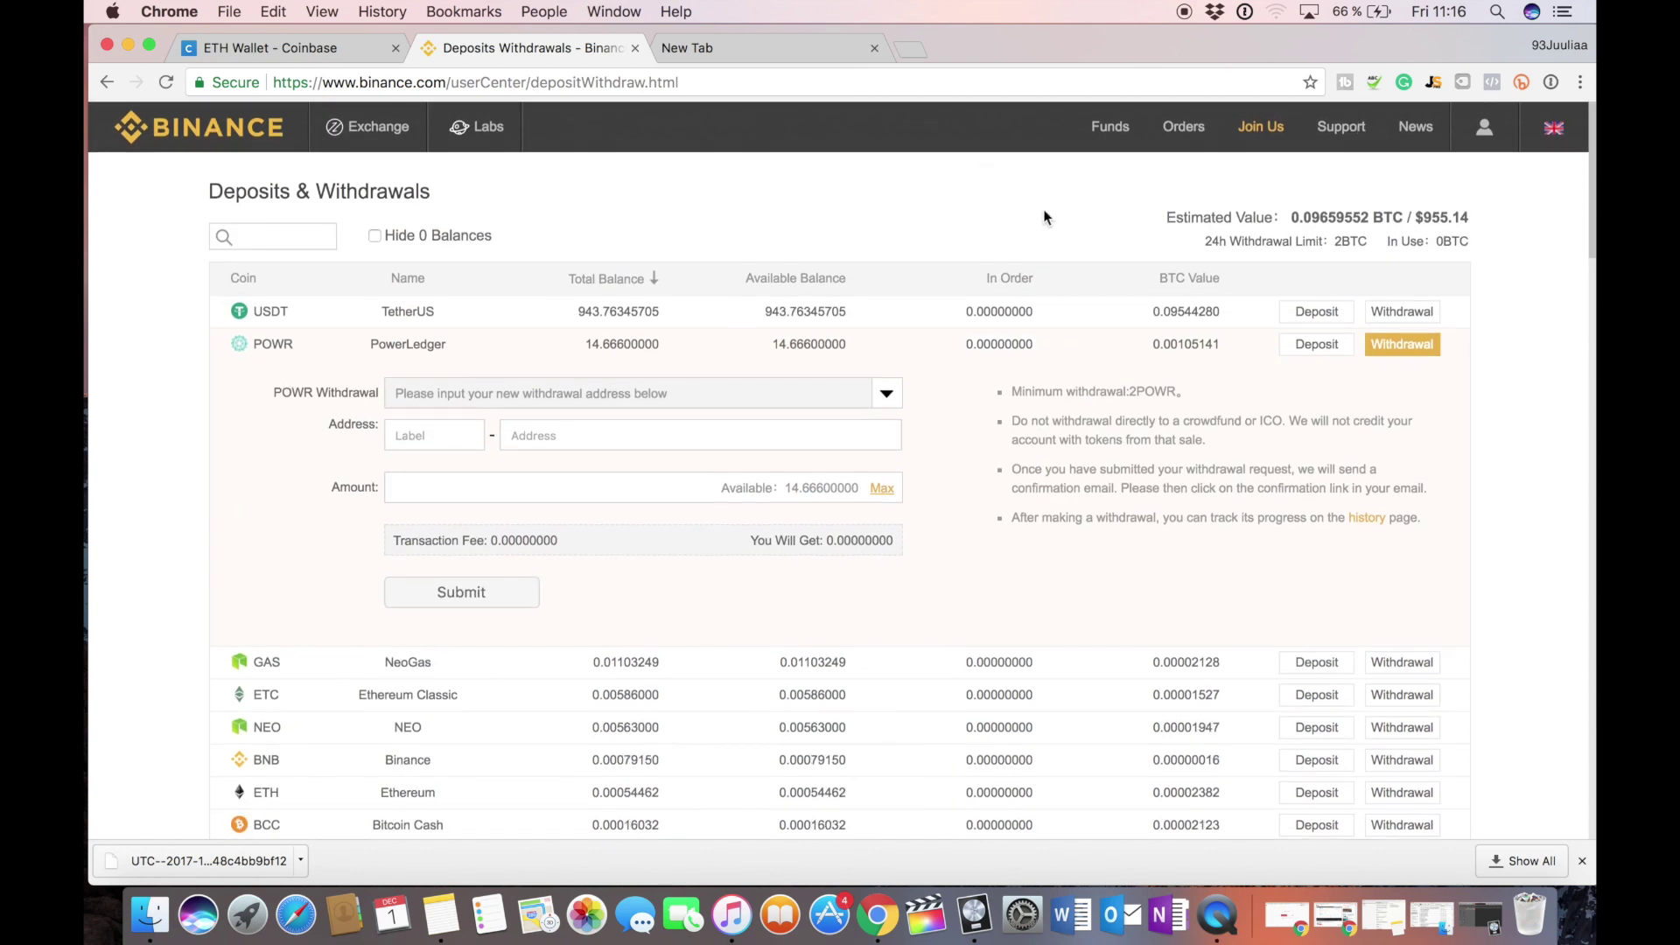